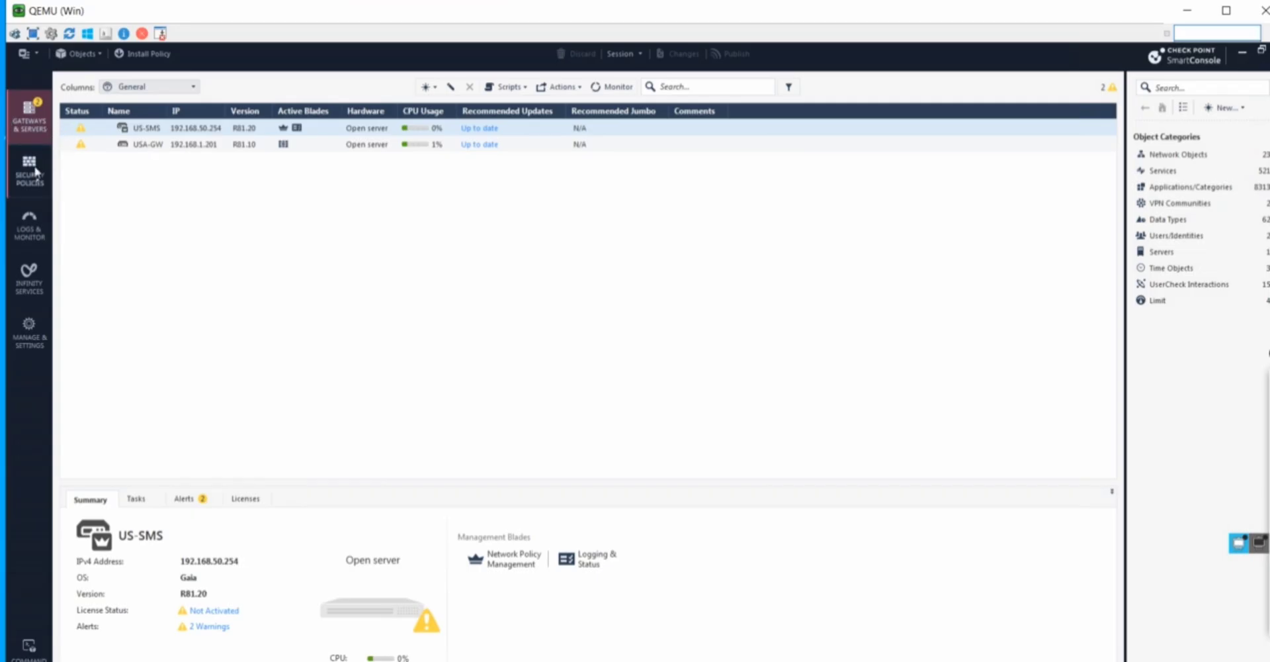
Review US-SMS device details, system counters and License Status from its warnings link
click(37, 174)
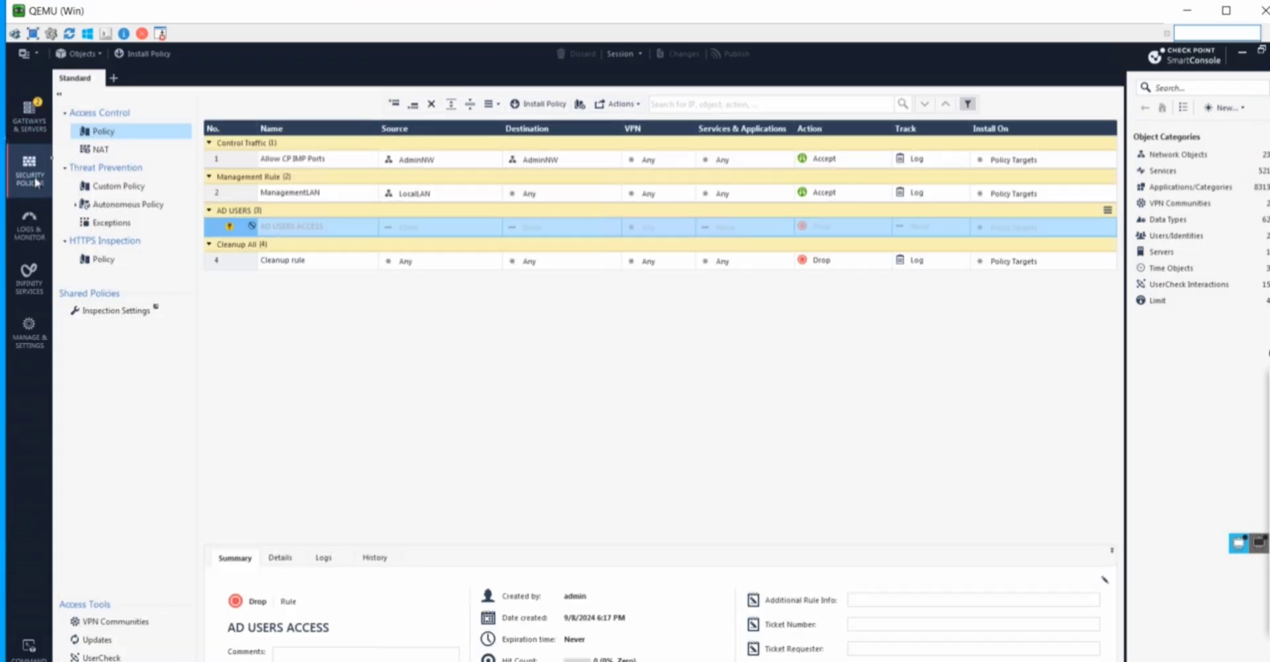
click(32, 124)
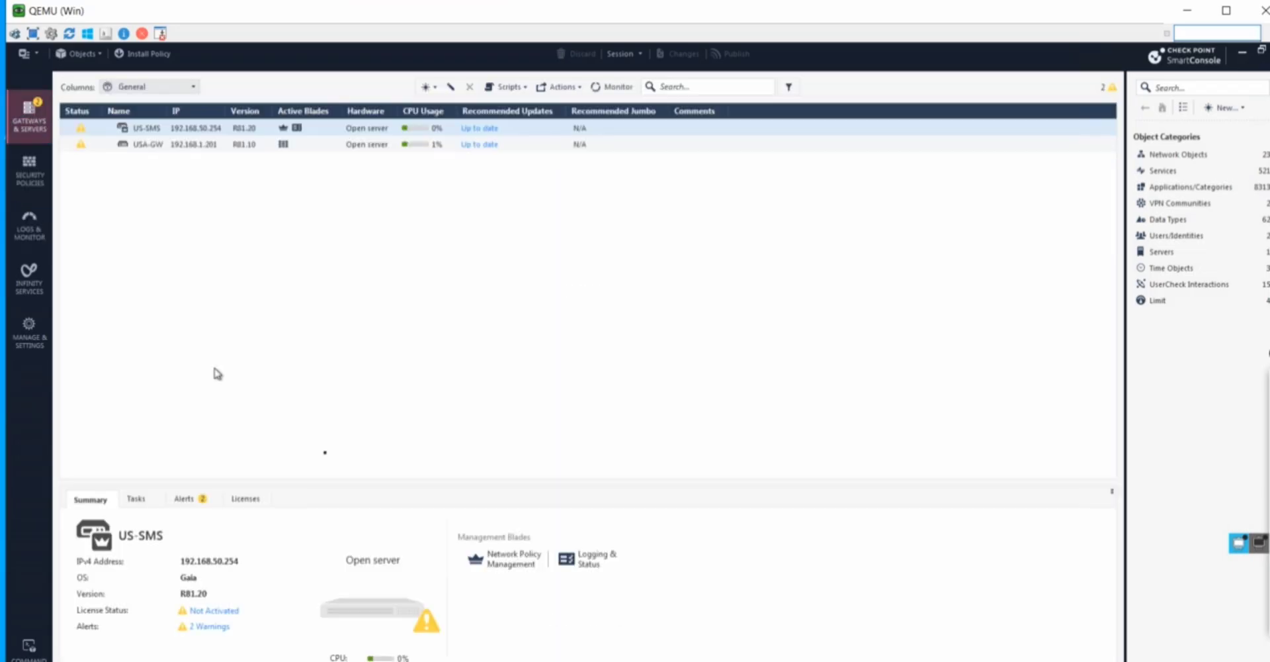
click(207, 627)
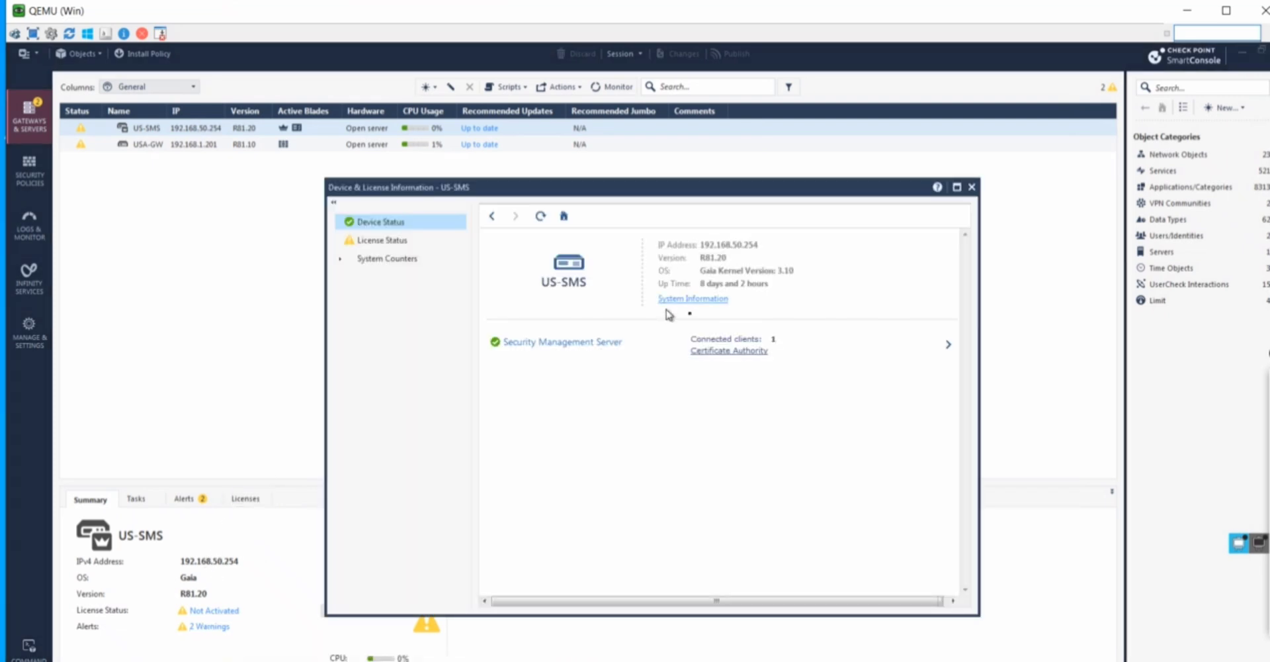
click(395, 243)
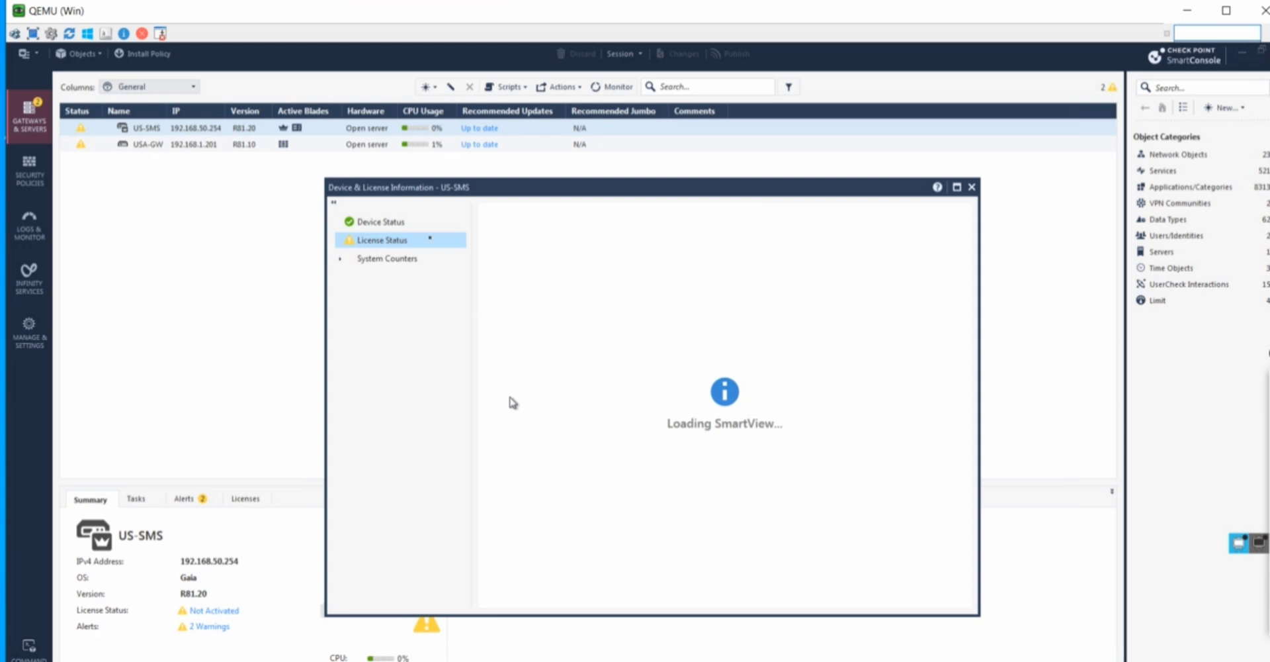
click(395, 225)
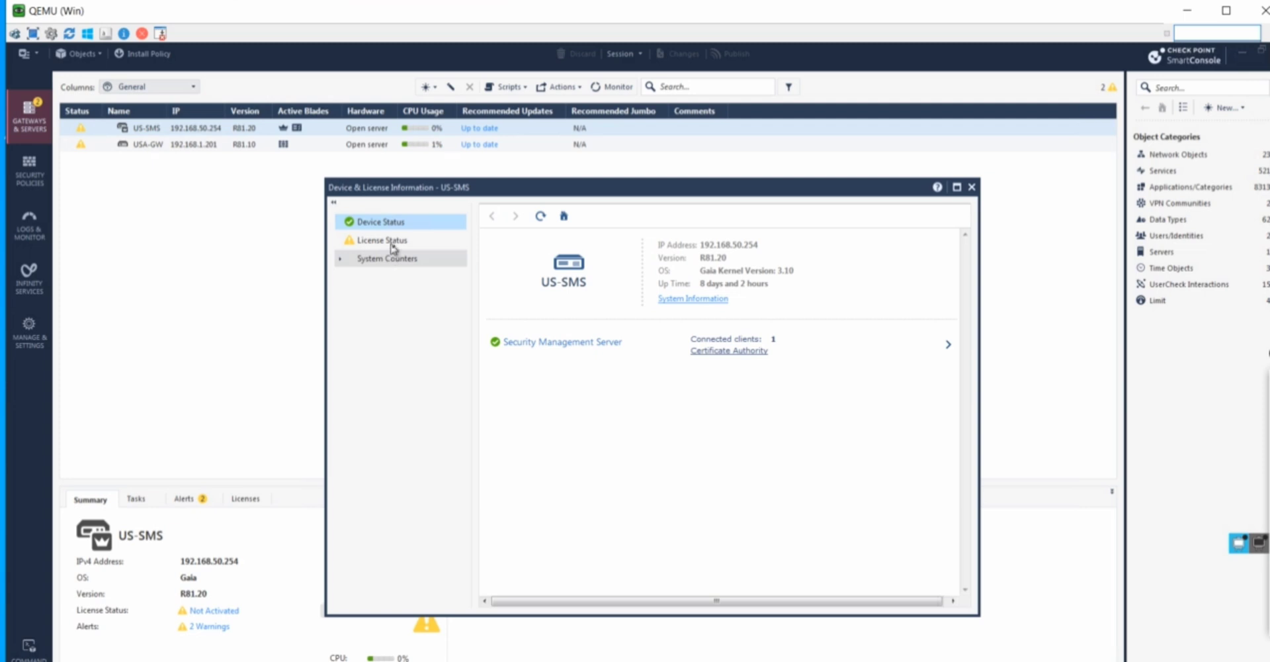
click(392, 257)
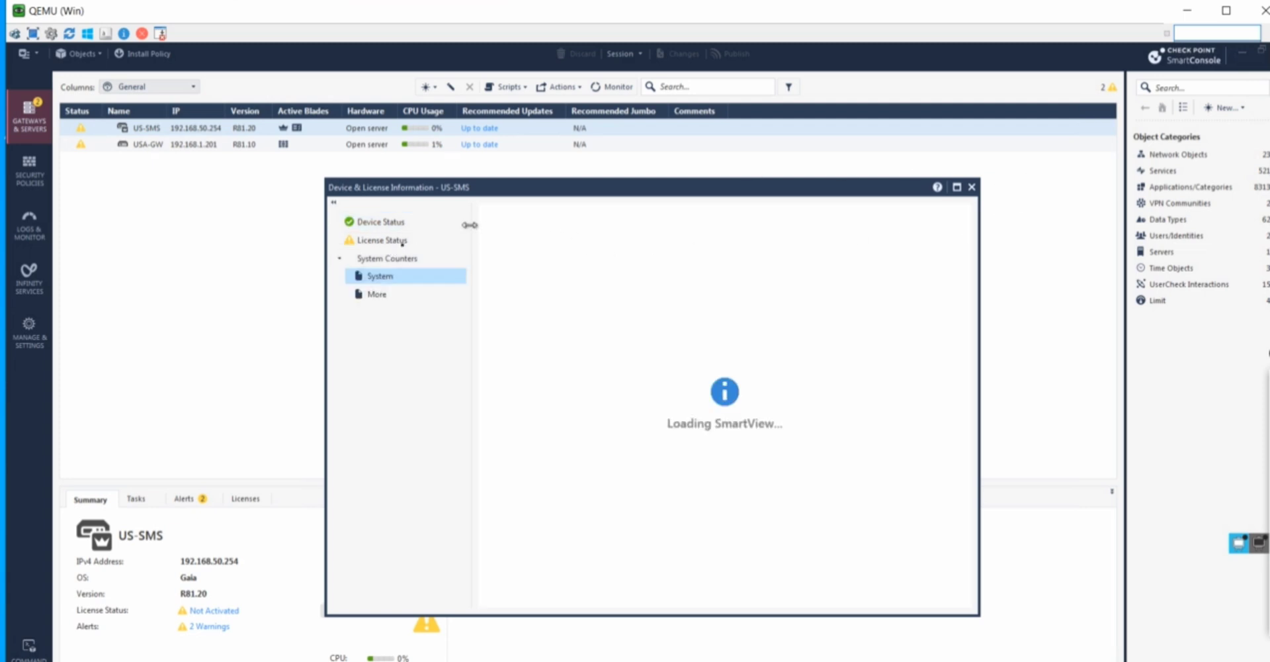
click(399, 242)
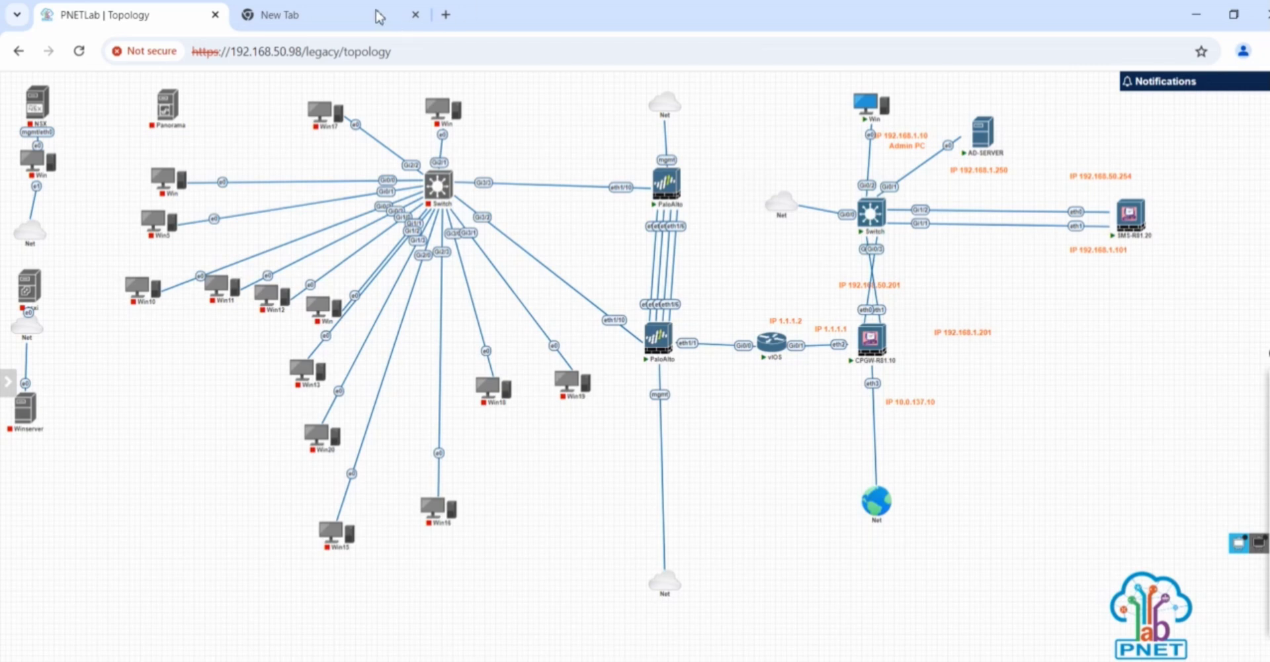
Search Google for checkpoint.com in the new tab, declining the location-sharing prompt
click(379, 17)
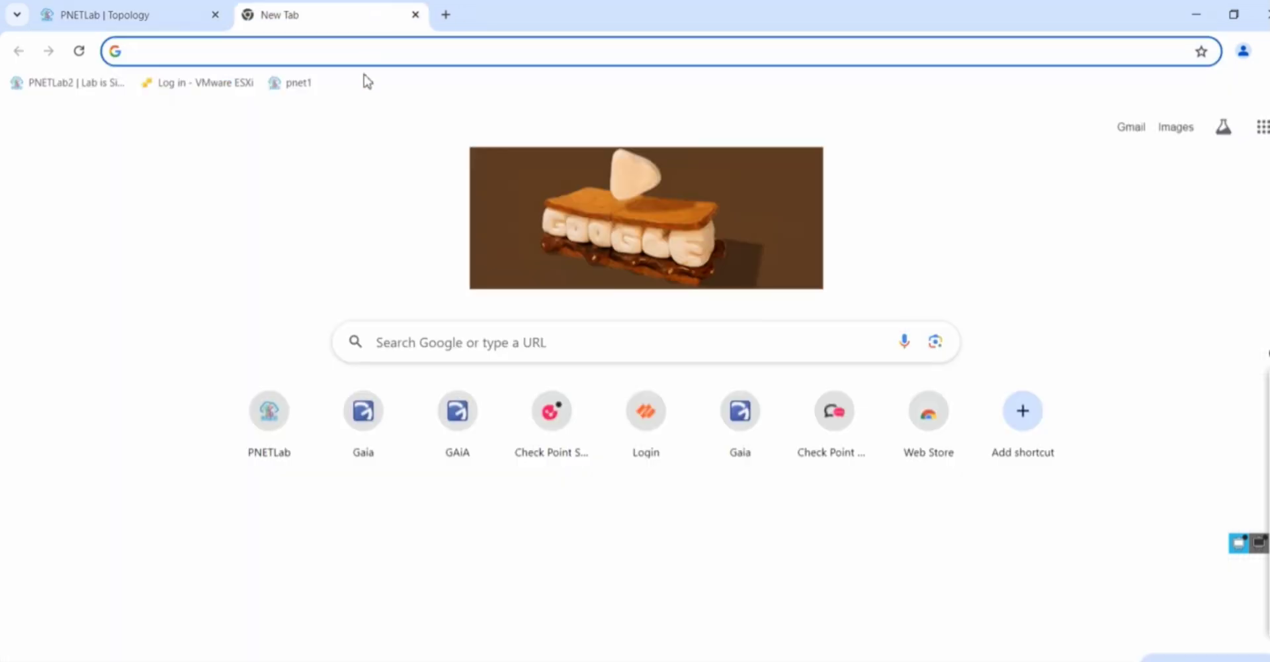
text(chd)
key(Return)
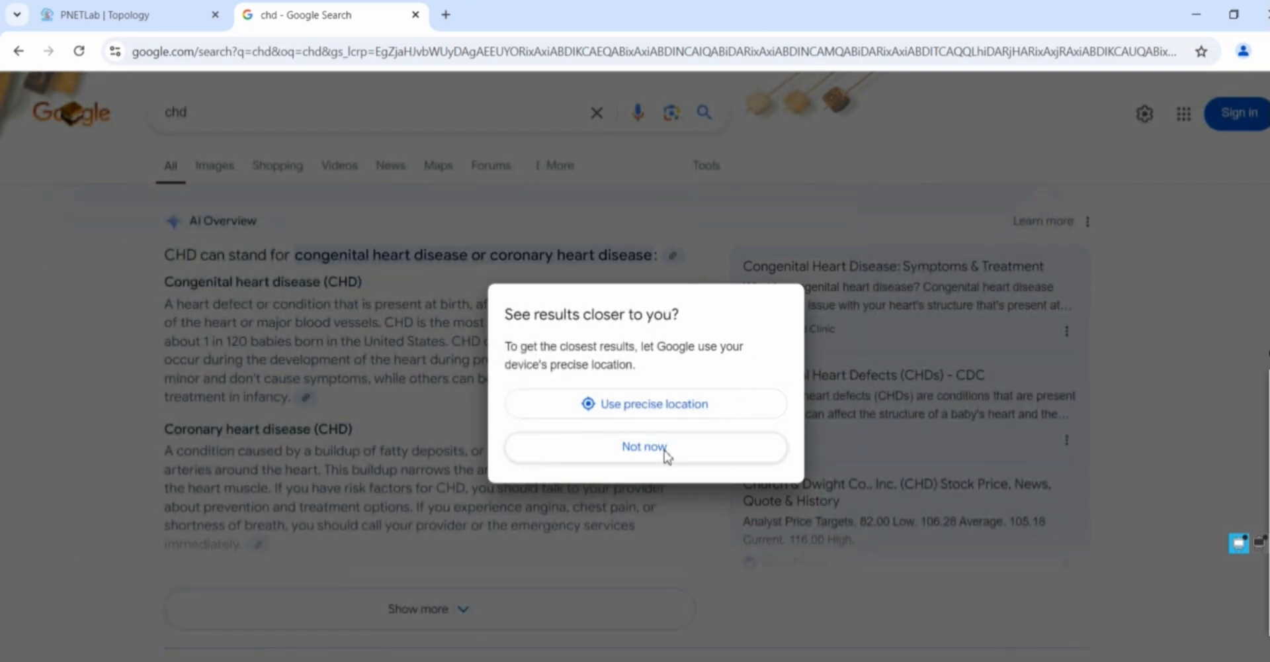
click(657, 446)
double_click(655, 450)
click(292, 114)
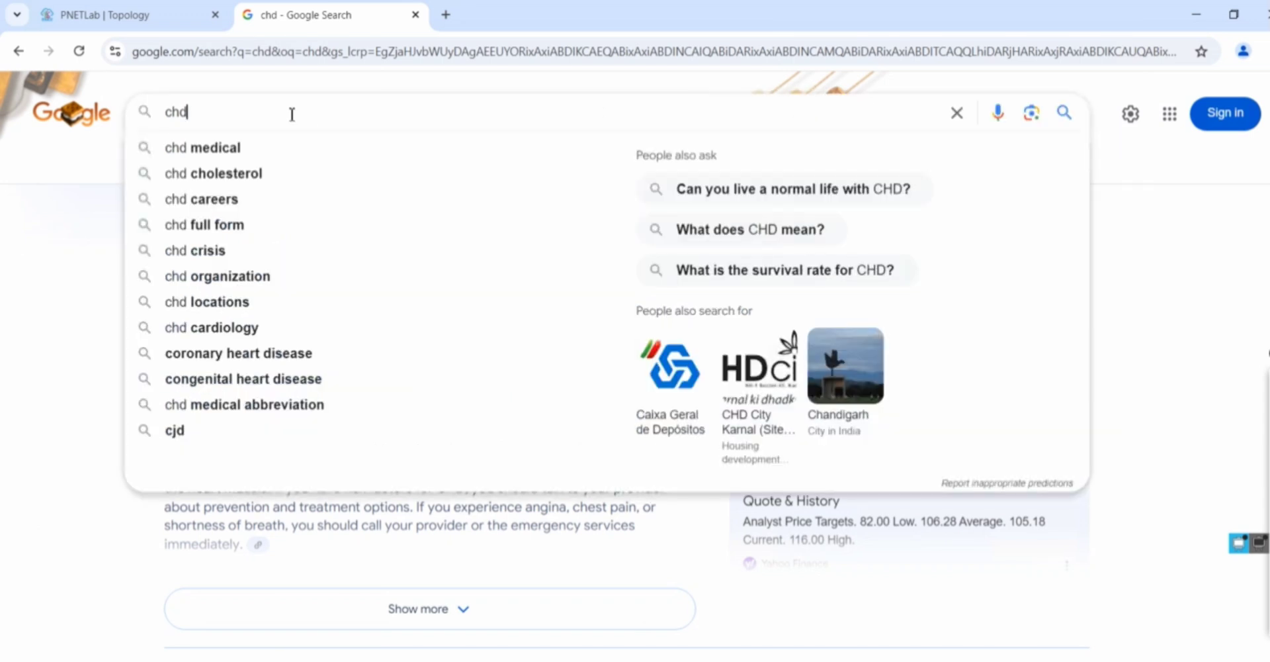
key(BackSpace)
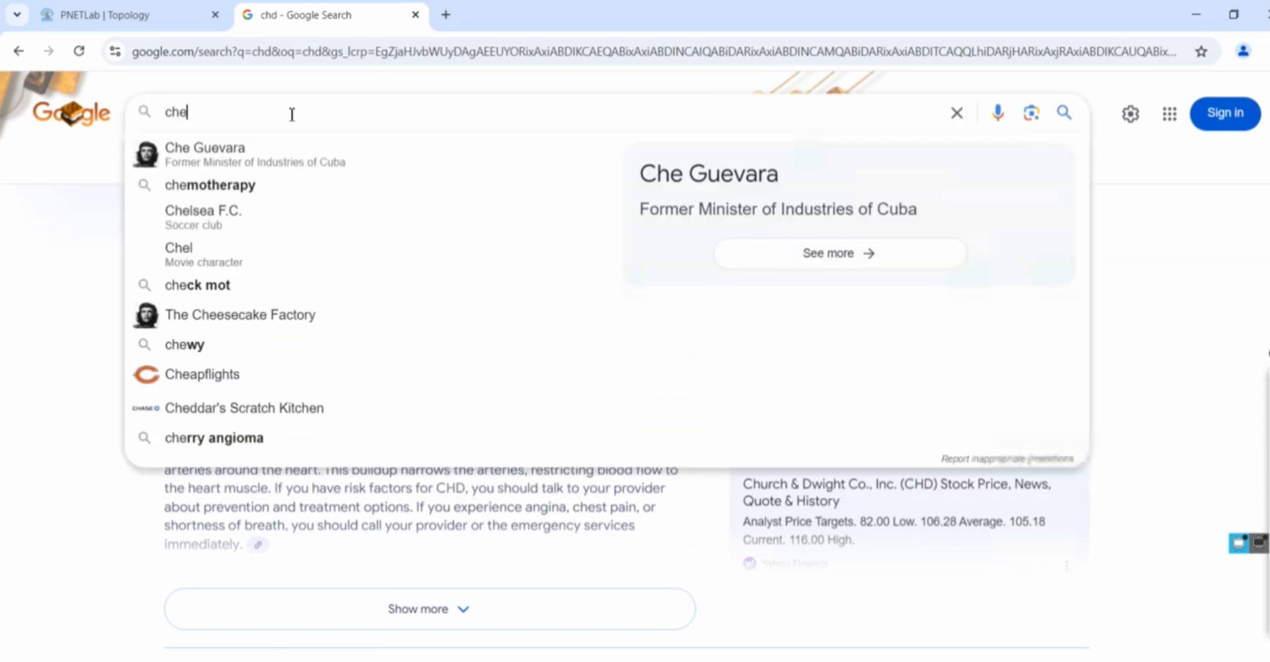
text(eckp)
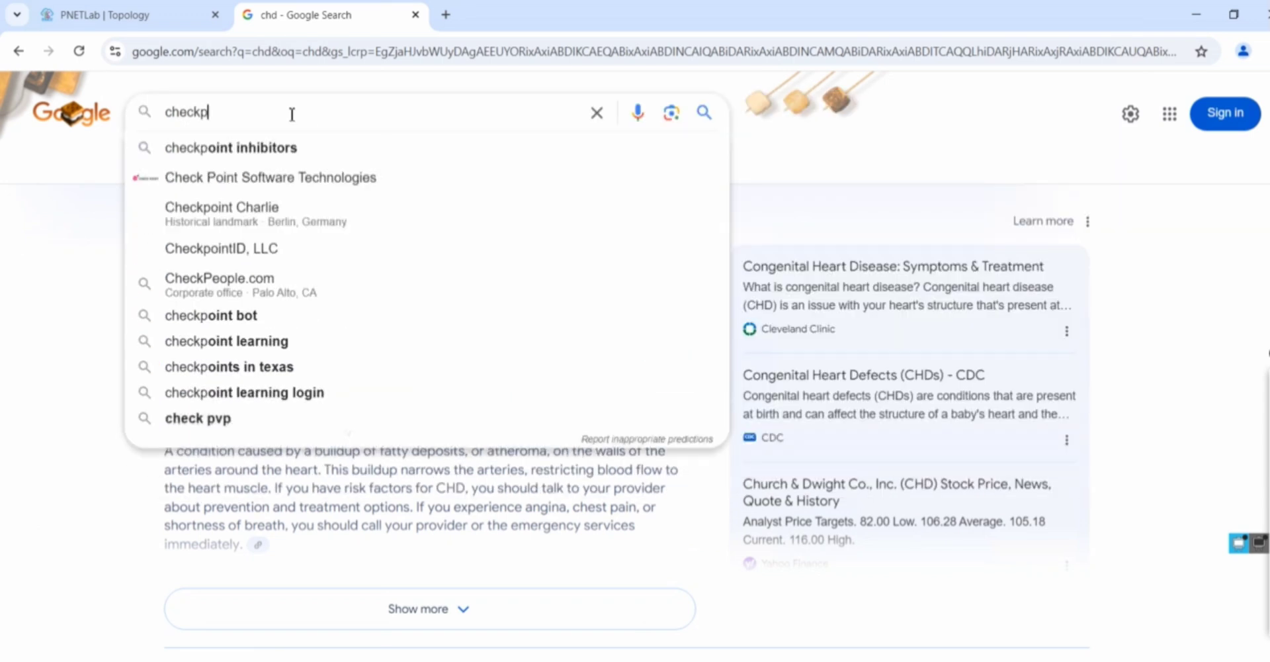
text(oint.com)
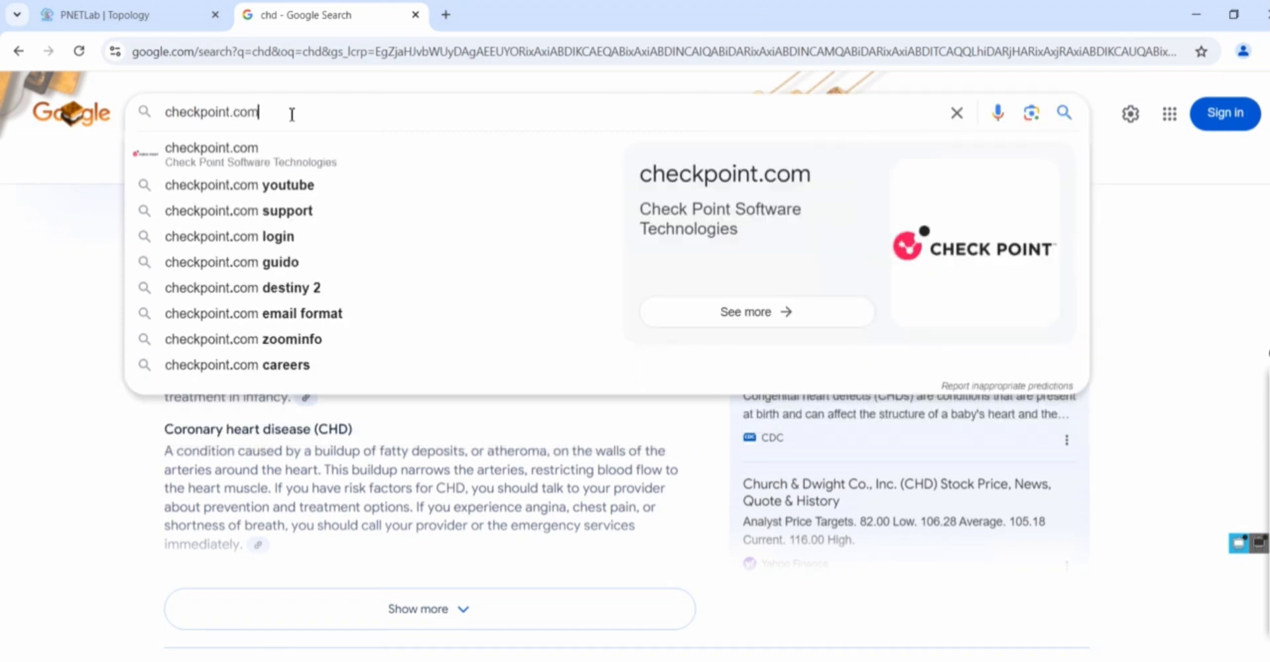
key(Return)
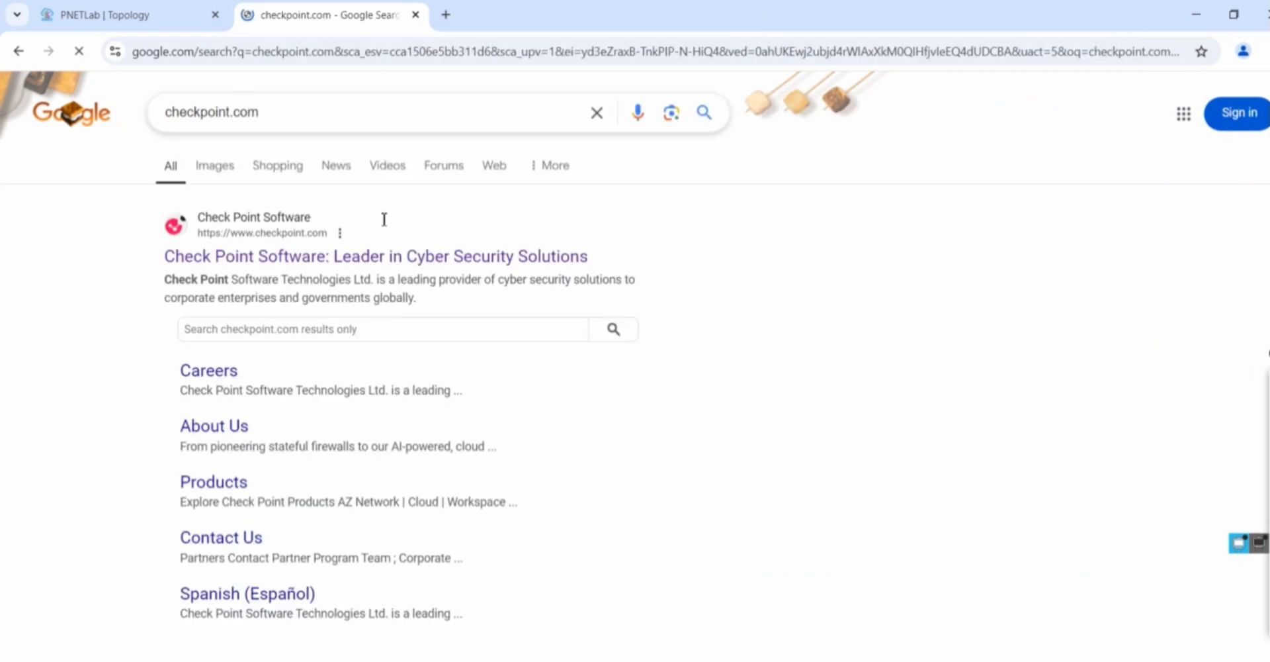
Open the Check Point site and try signing in with a saved e-mail and password
click(387, 260)
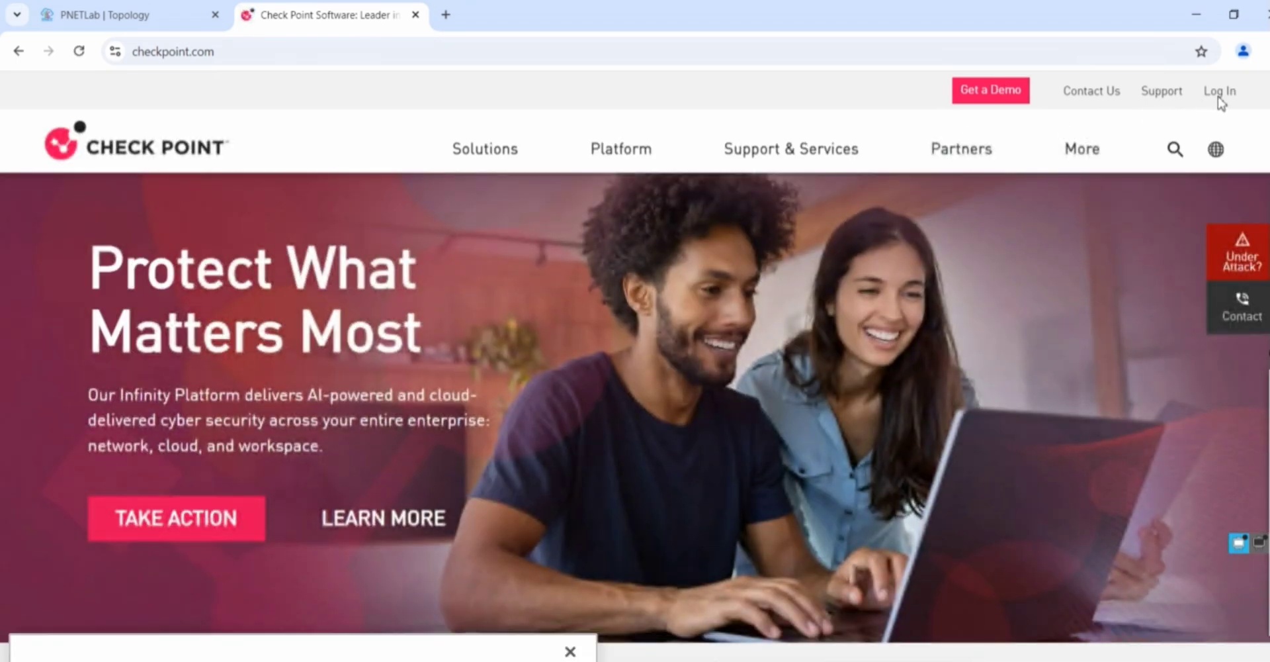
click(1220, 93)
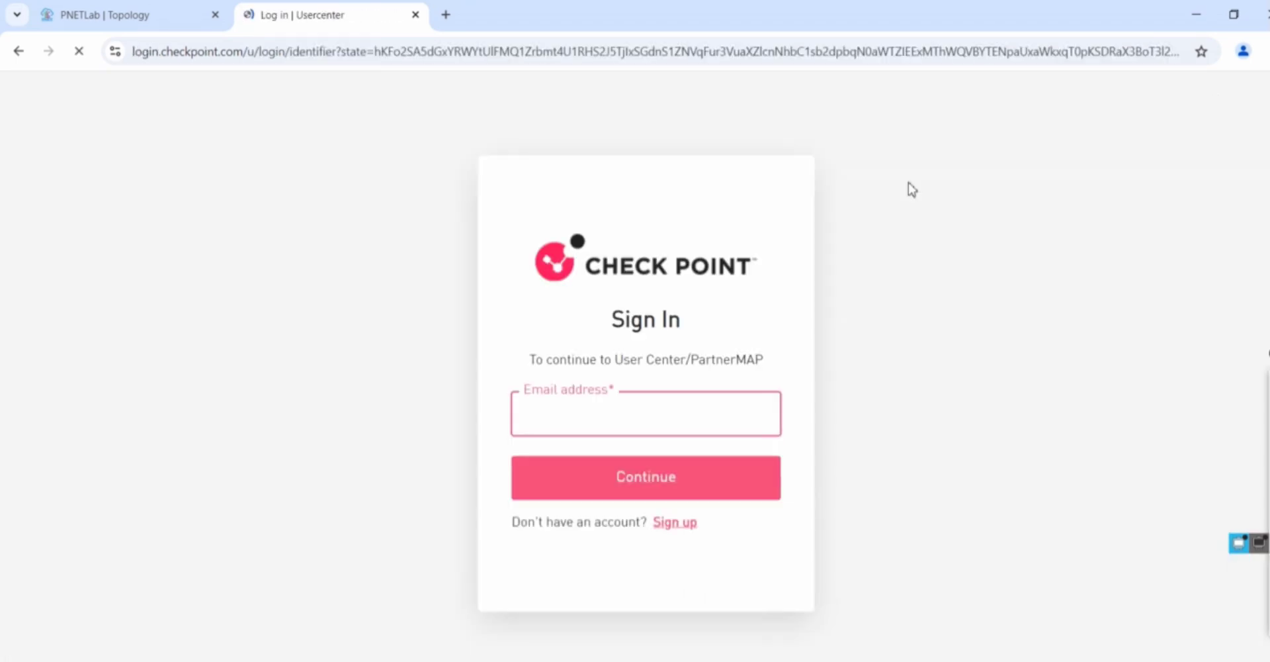
click(653, 411)
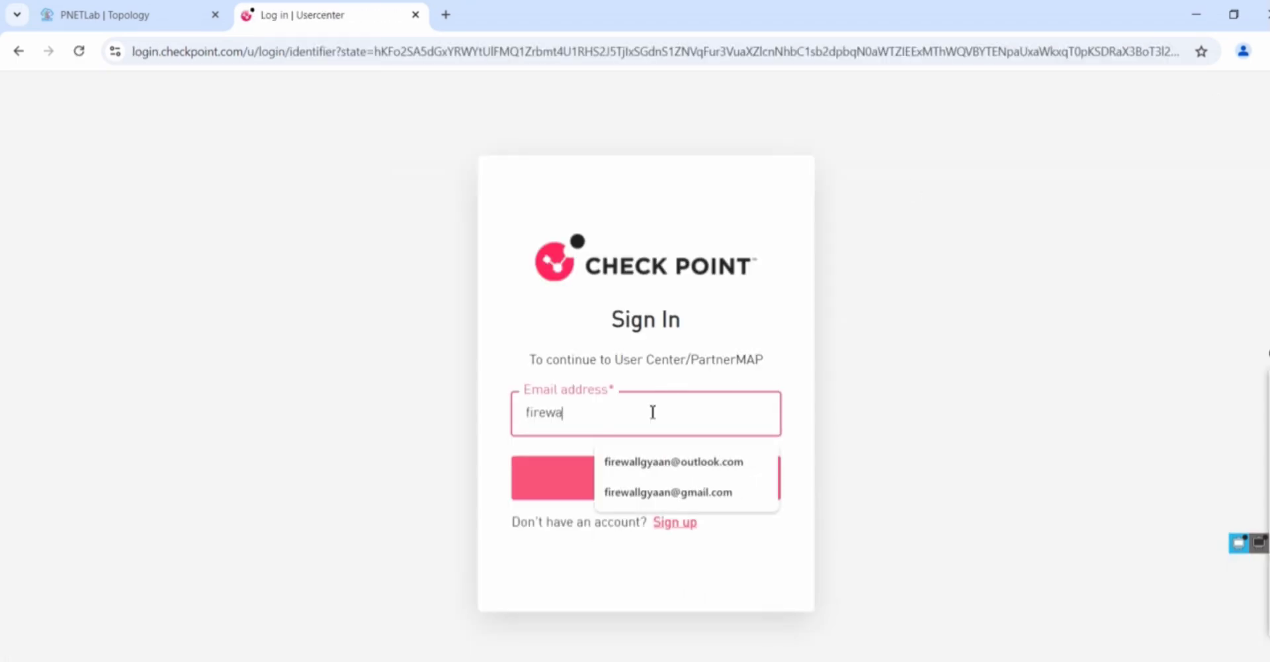
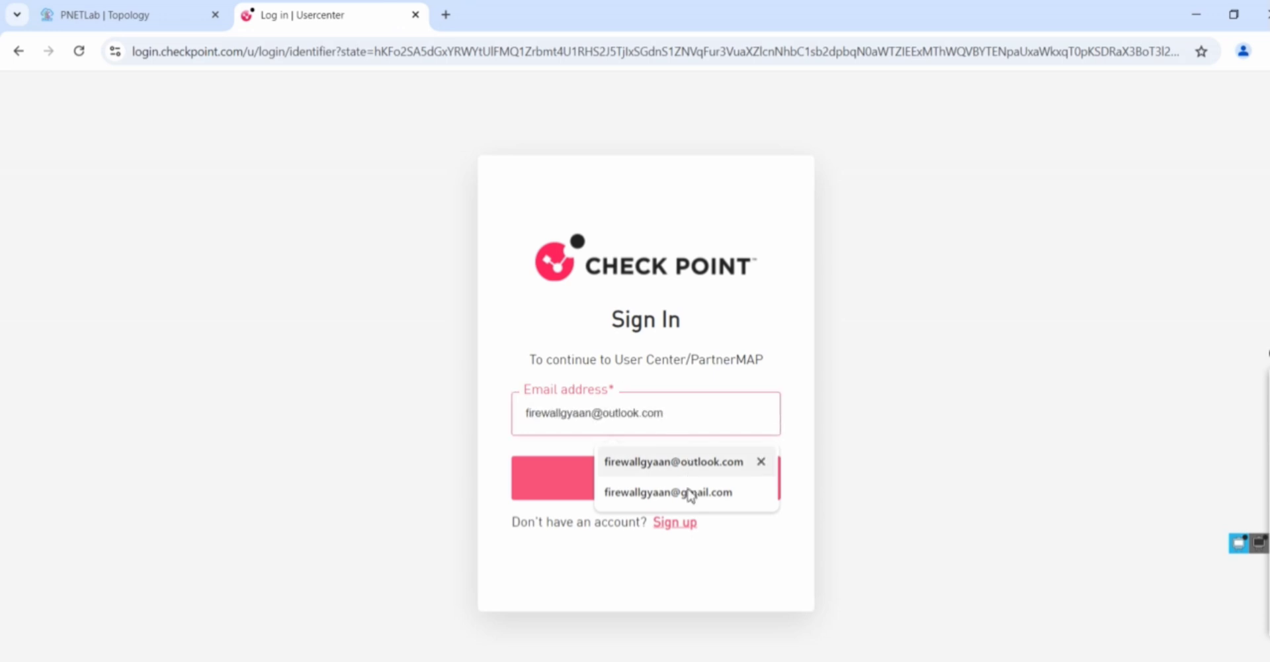
click(673, 493)
click(567, 488)
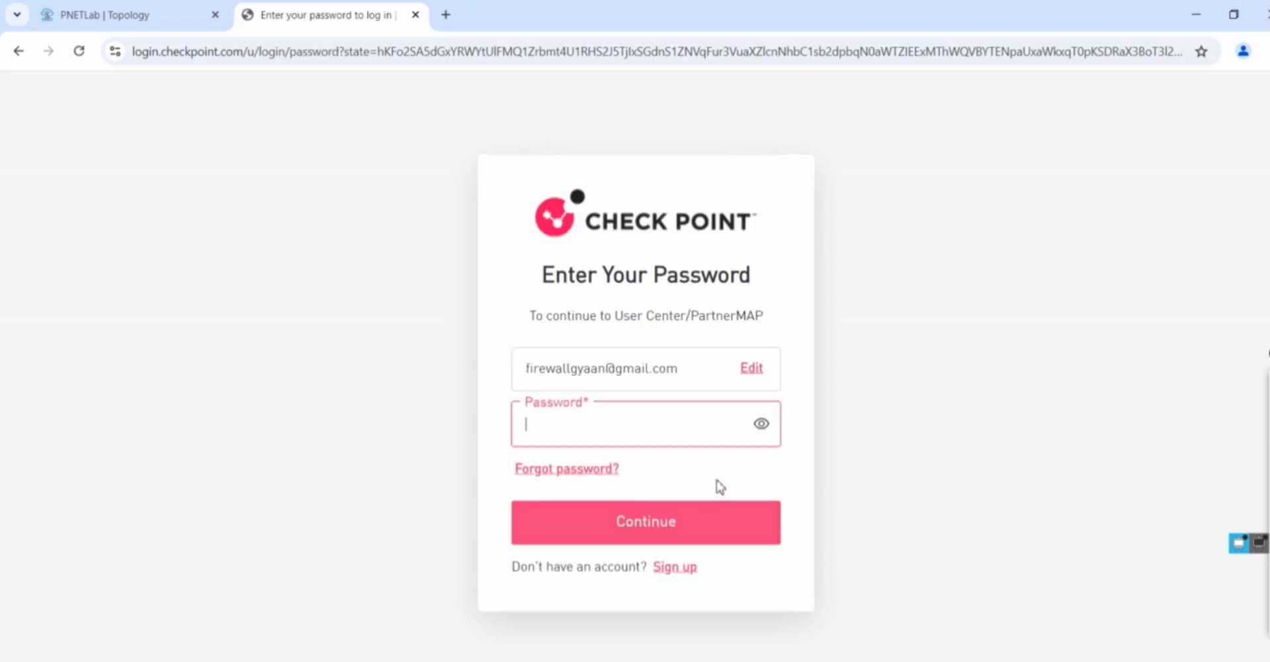
text(••••••••)
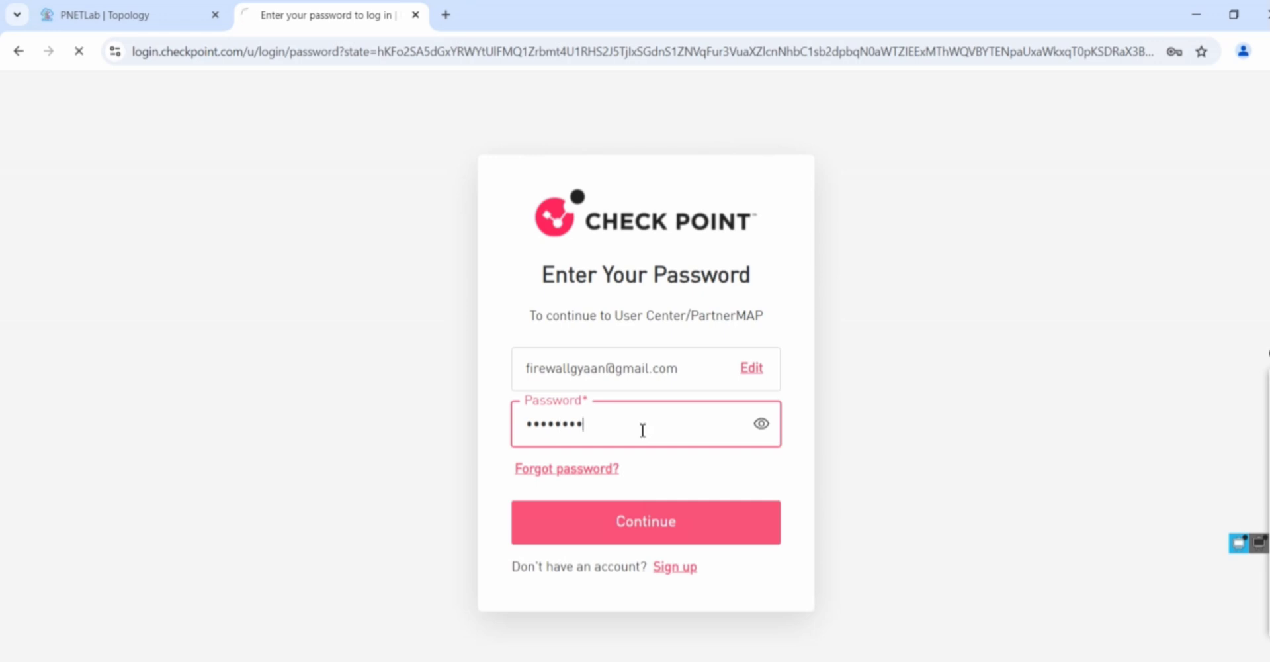
key(Return)
Switch to the other saved e-mail address and sign in with its password
drag(692, 367, 468, 394)
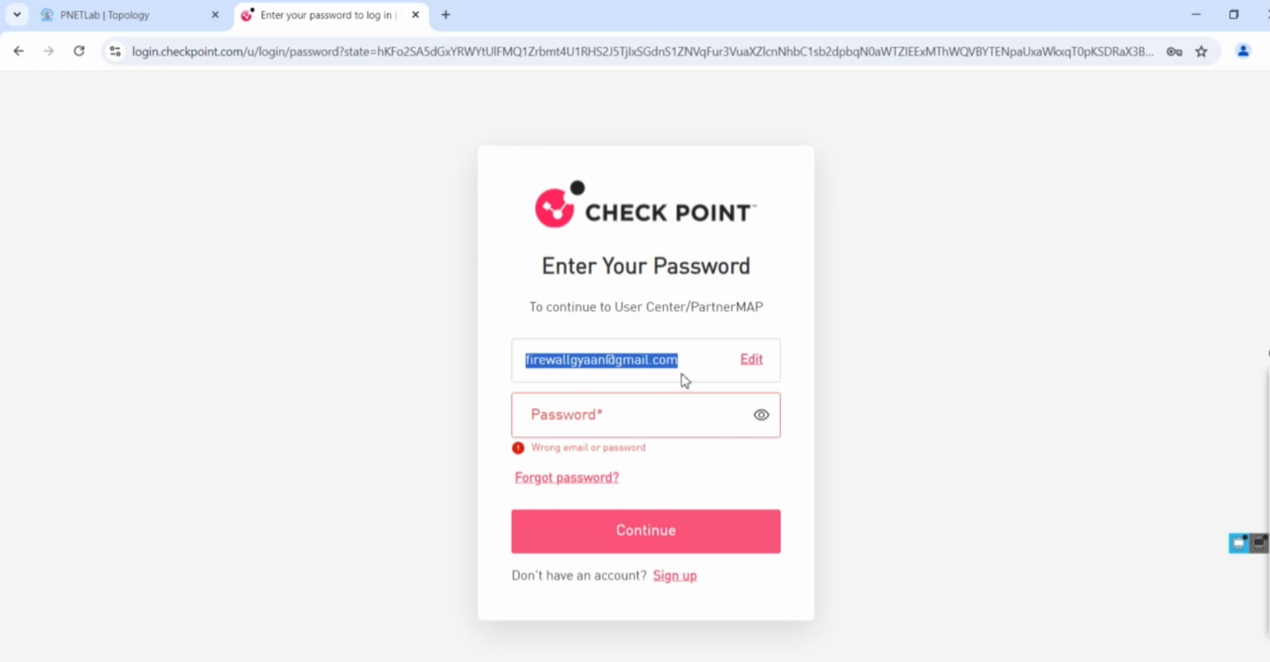
click(754, 364)
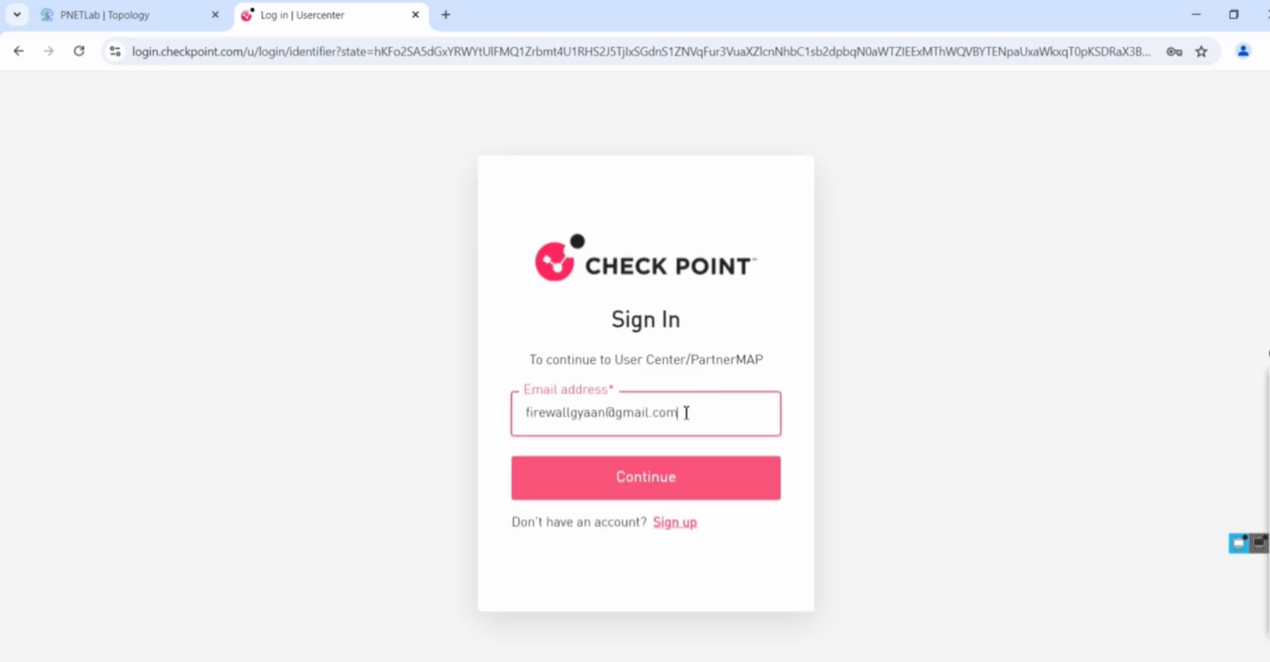
key(BackSpace)
key(BackSpace)
key(BackSpace)
key(BackSpace)
key(BackSpace)
key(BackSpace)
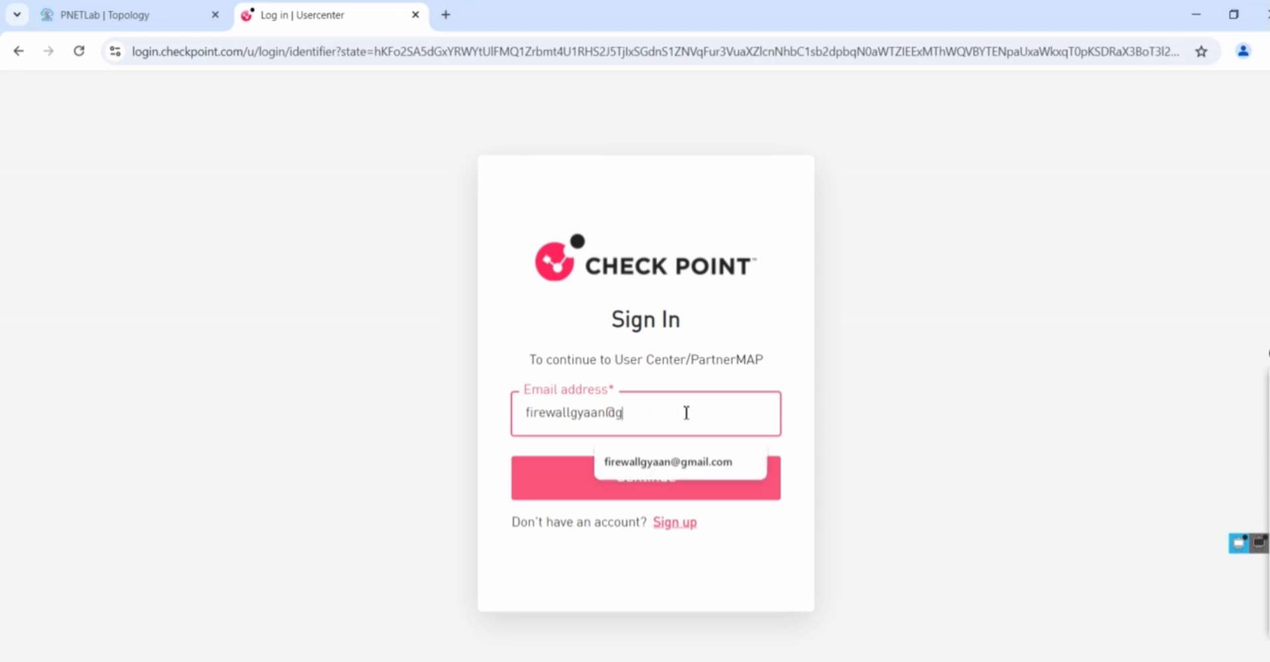
key(BackSpace)
text(outlook.com)
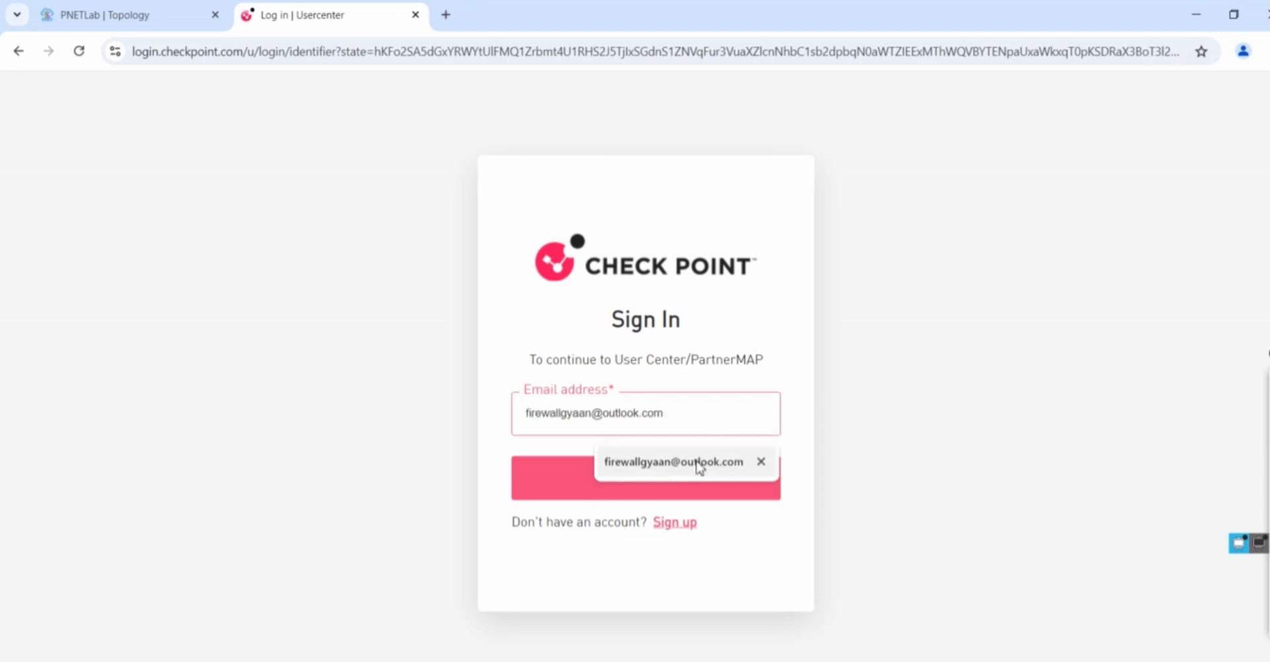
click(696, 464)
click(637, 488)
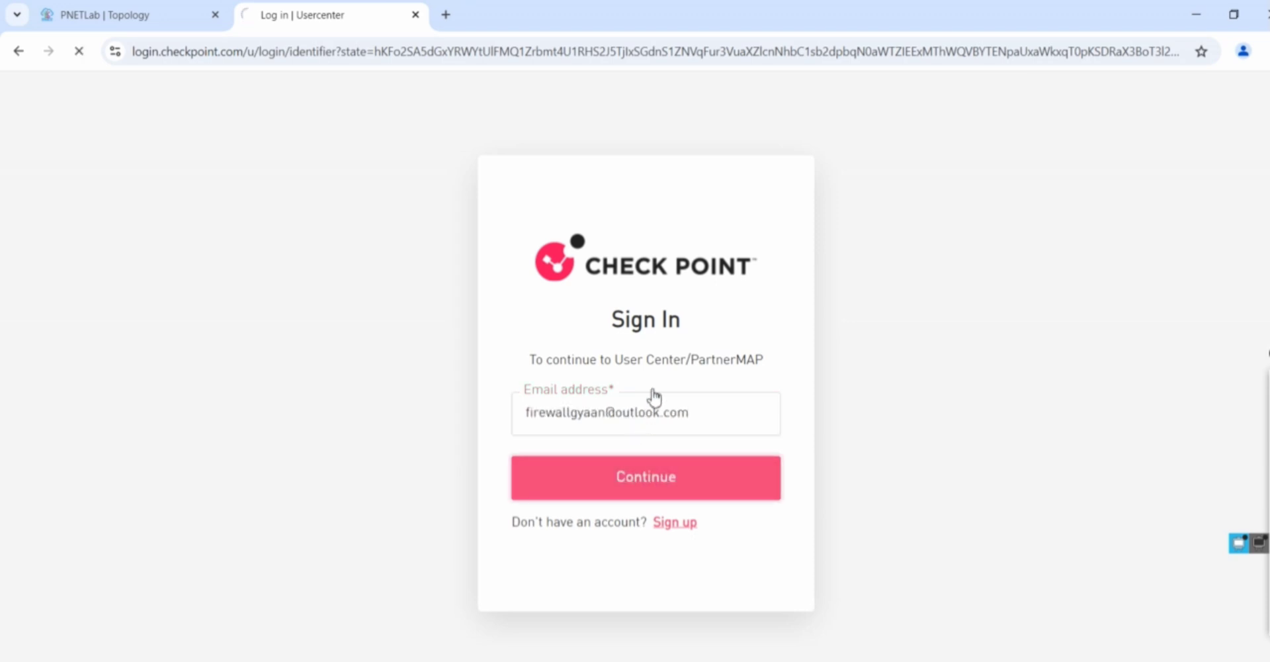
text(•••••••)
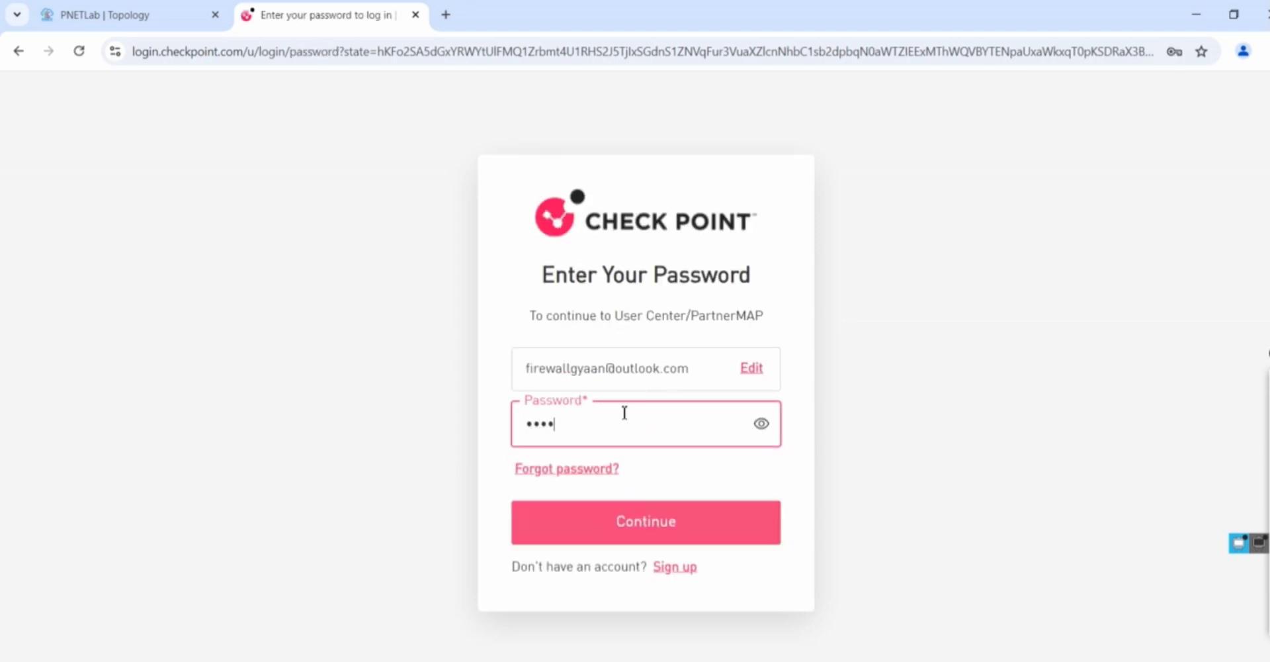
text(•)
click(661, 524)
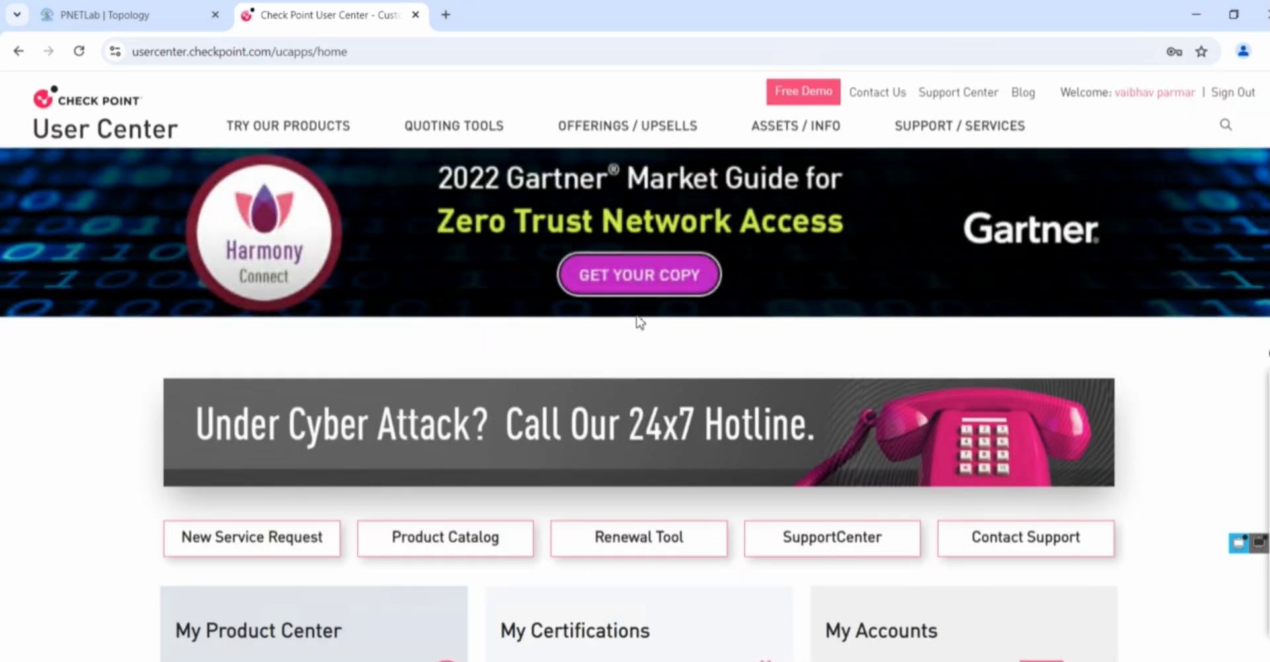
Choose ALL-IN-ONE EVALUATION under TRY OUR PRODUCTS > Product Evaluation
click(312, 140)
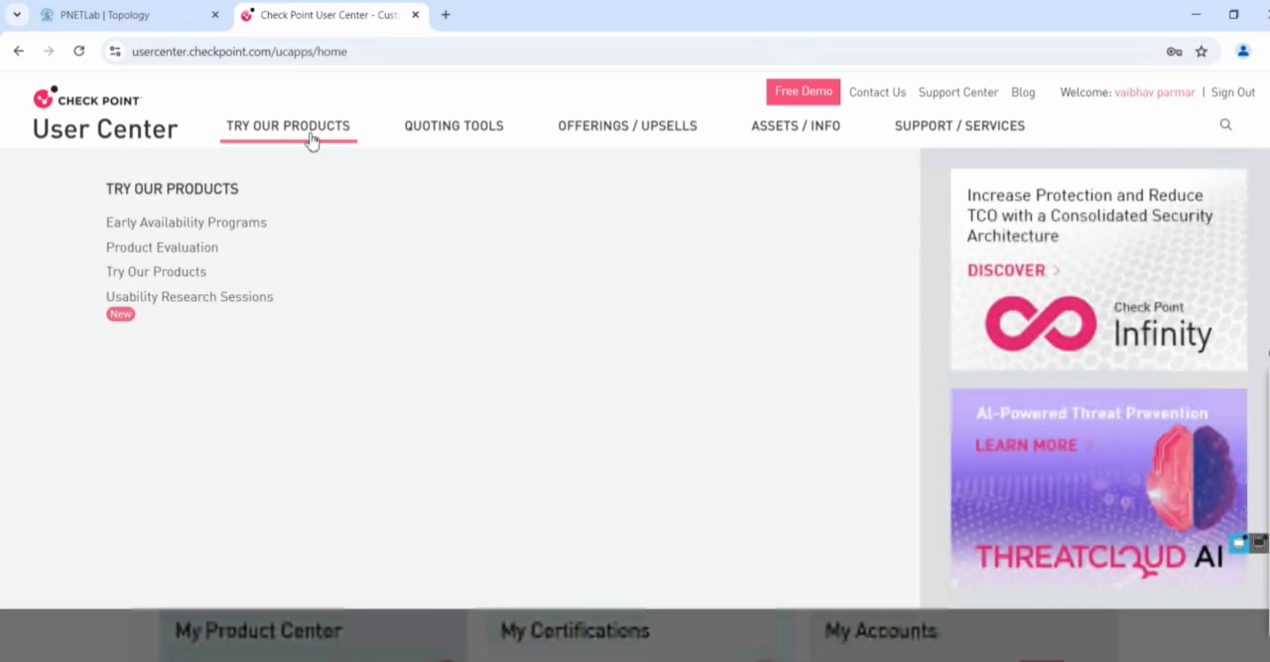
click(194, 250)
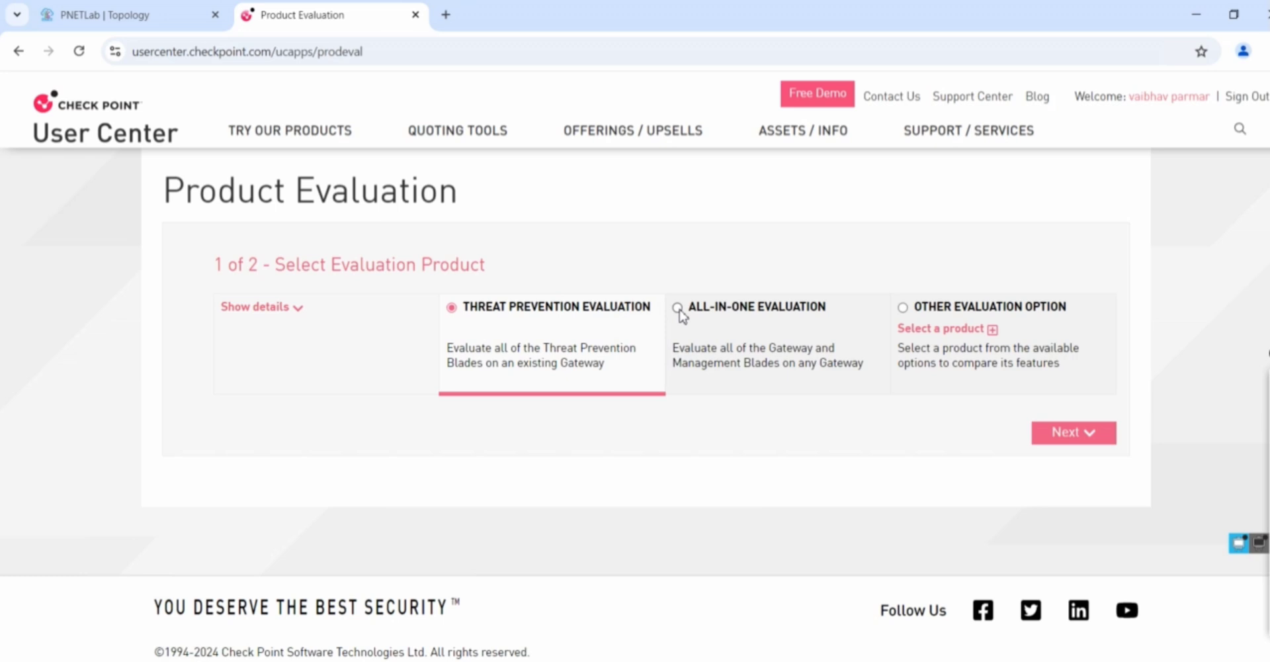
click(680, 313)
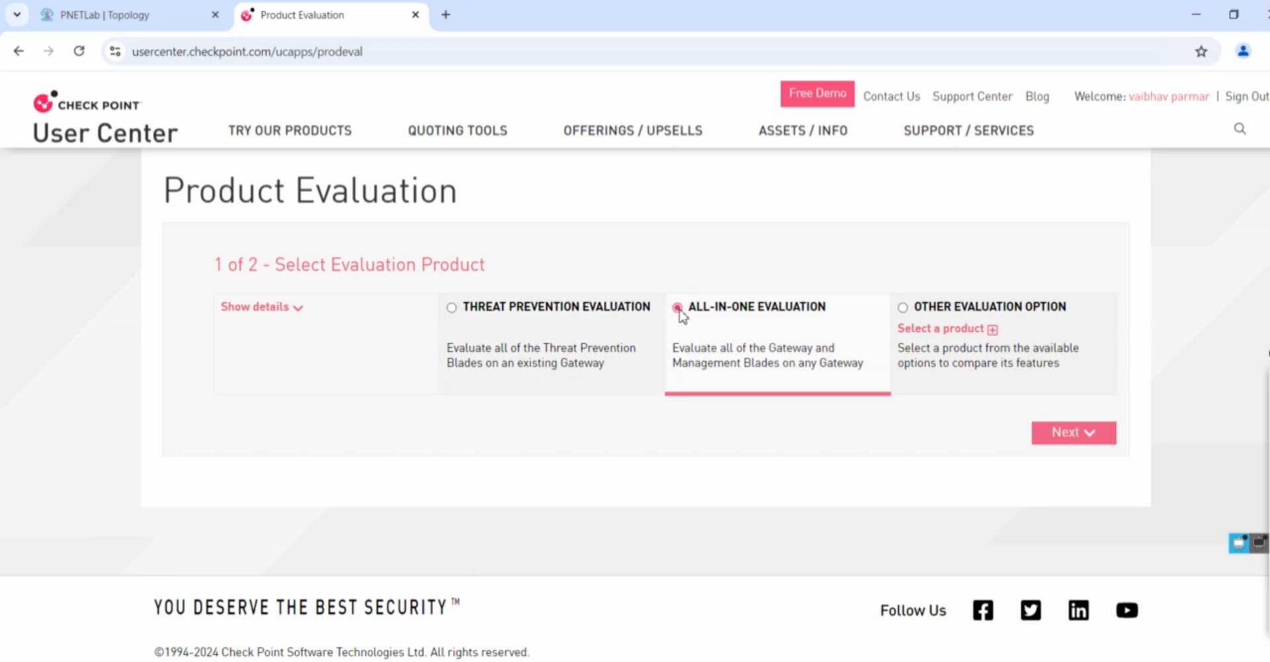
Select the UC account, enter an IP, pick 'Evaluation of a new software released', accept terms
click(1073, 439)
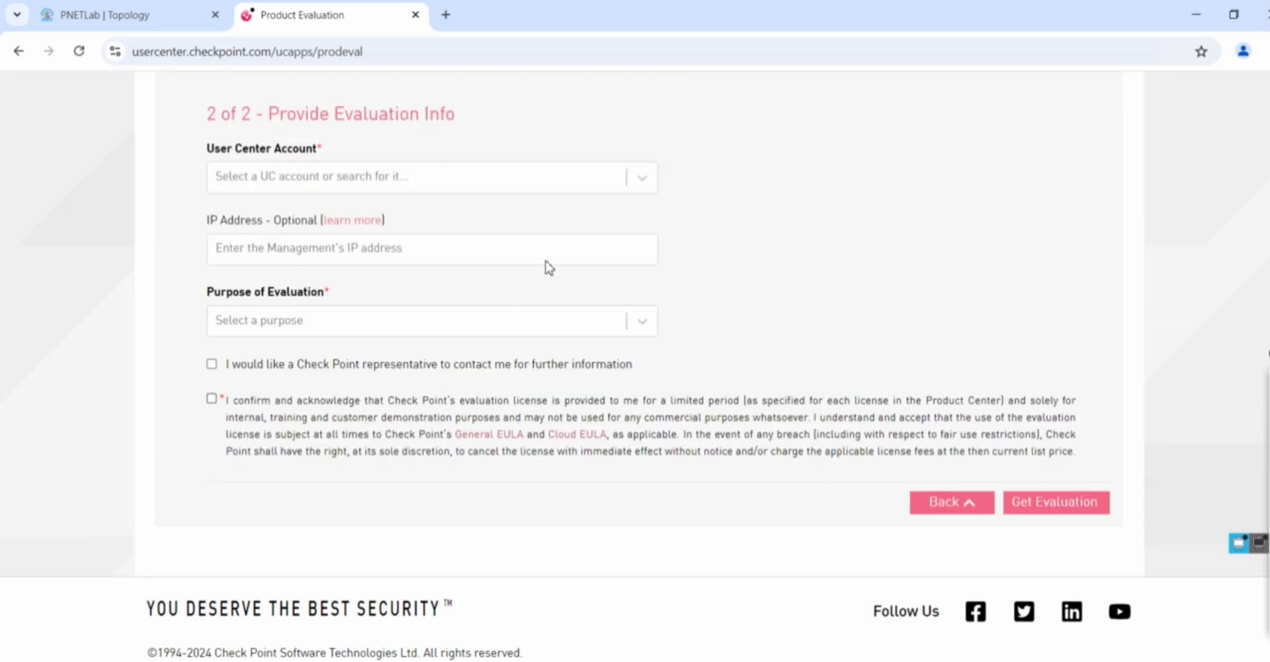
click(641, 179)
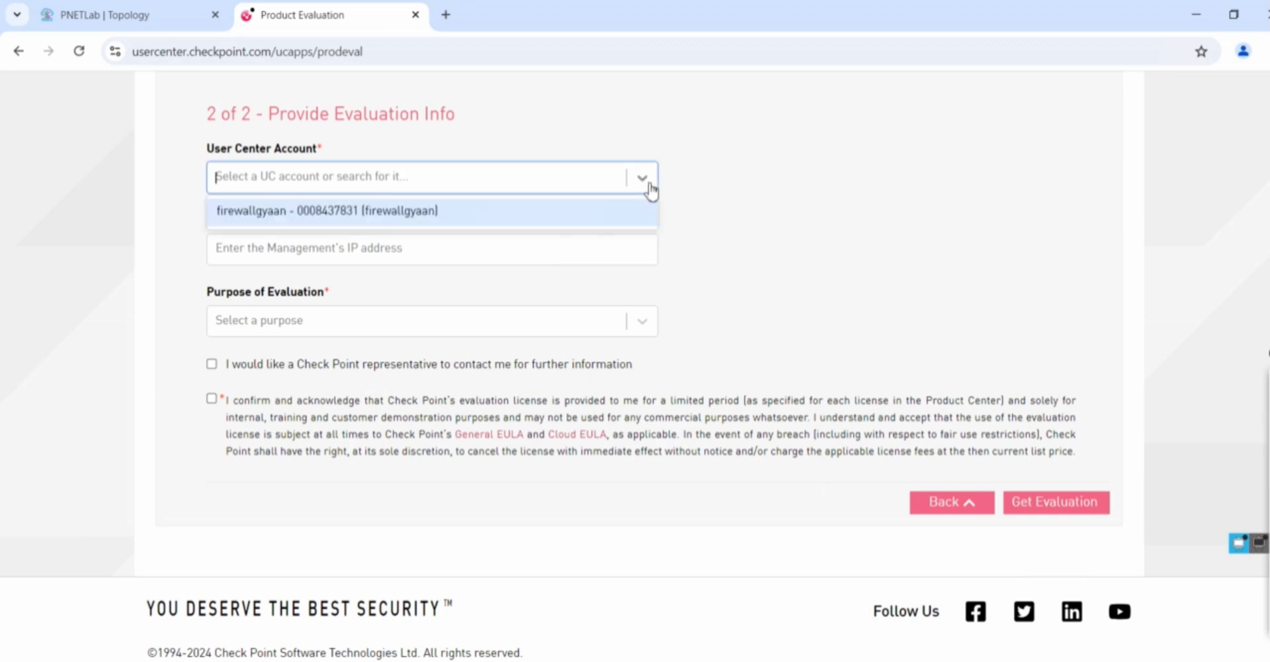
click(430, 210)
click(555, 248)
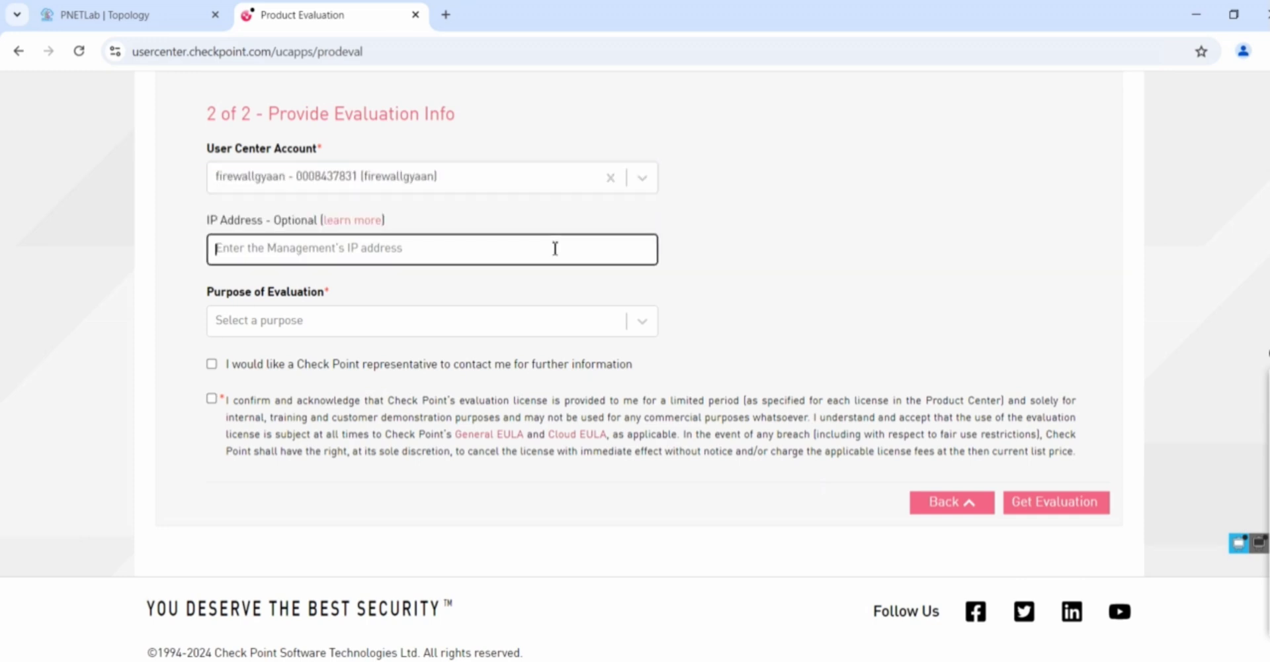
text(192.168.1.)
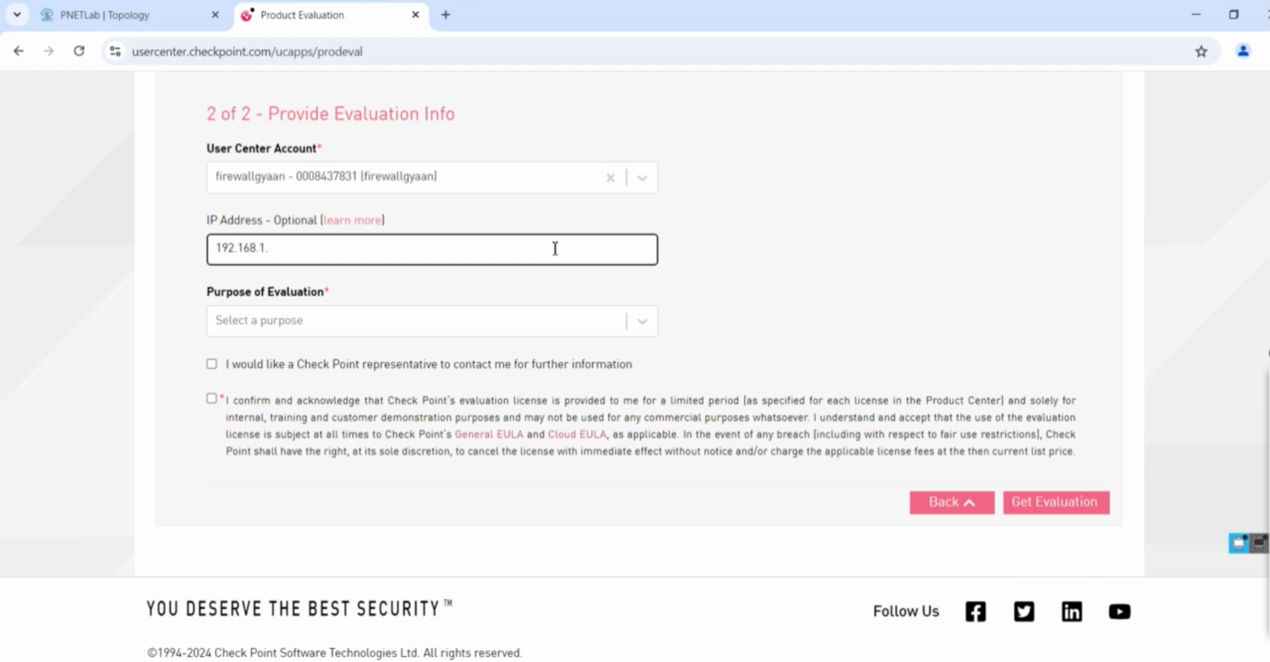
text(101)
click(637, 330)
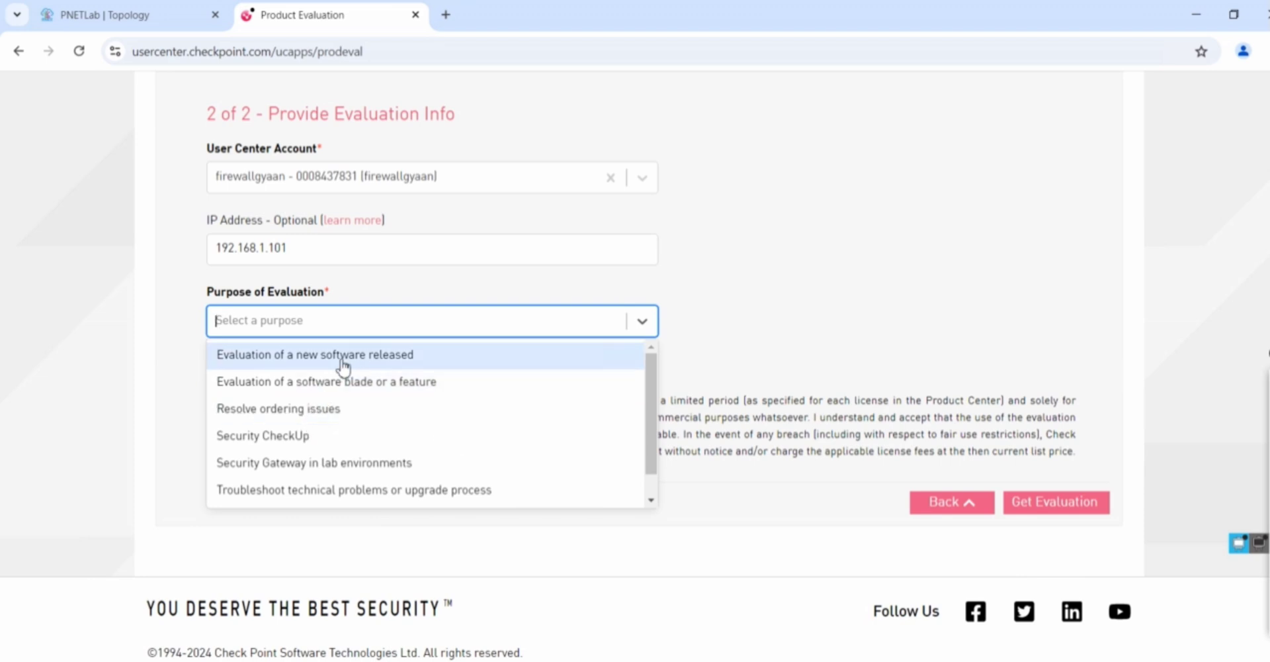
click(343, 358)
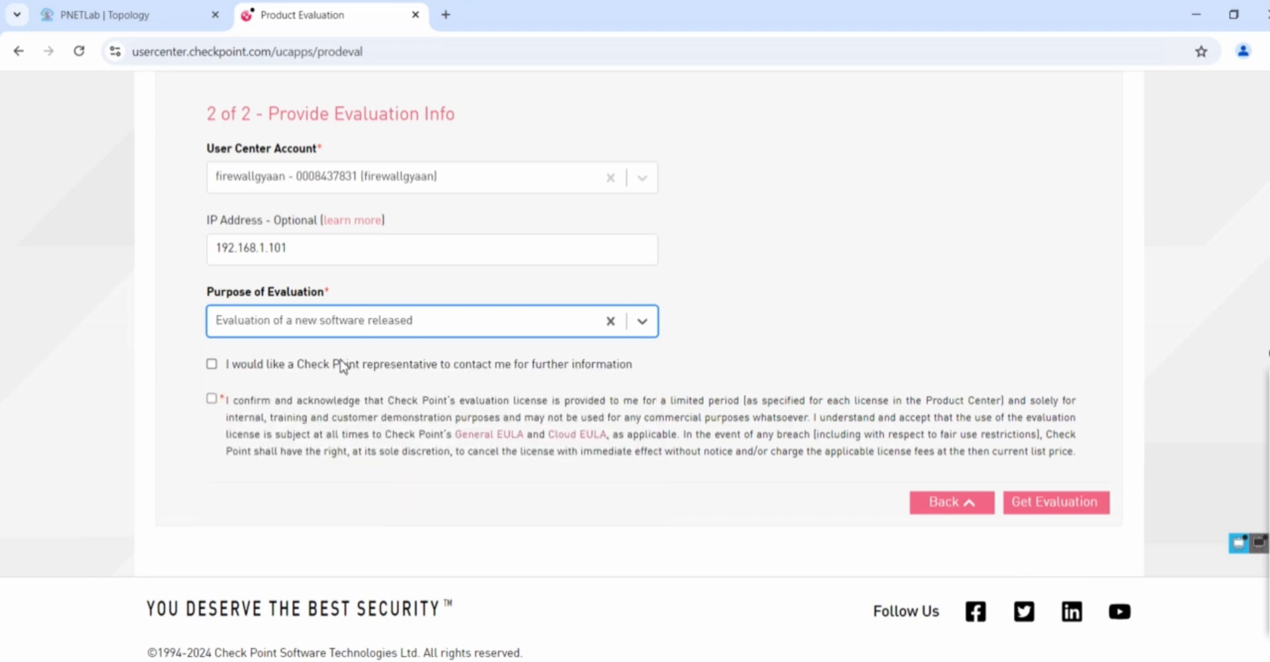
click(212, 398)
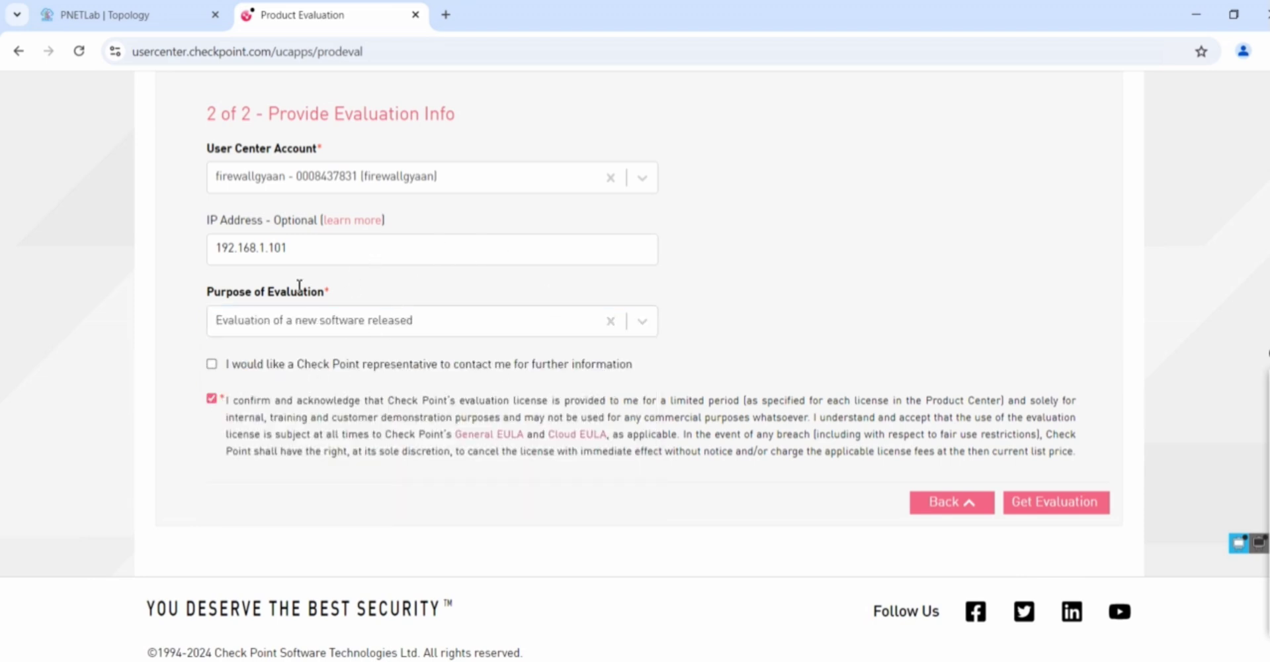
Correct the management IP to 192.168.50.254 after checking the lab topology
click(106, 14)
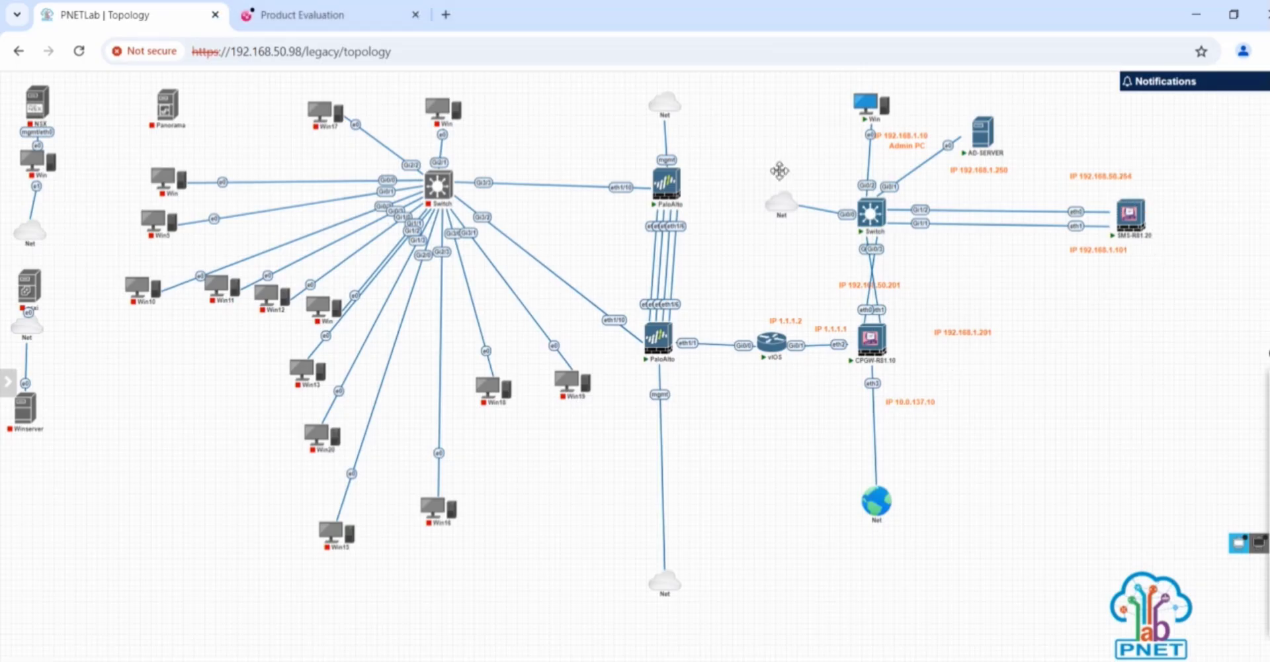
click(345, 17)
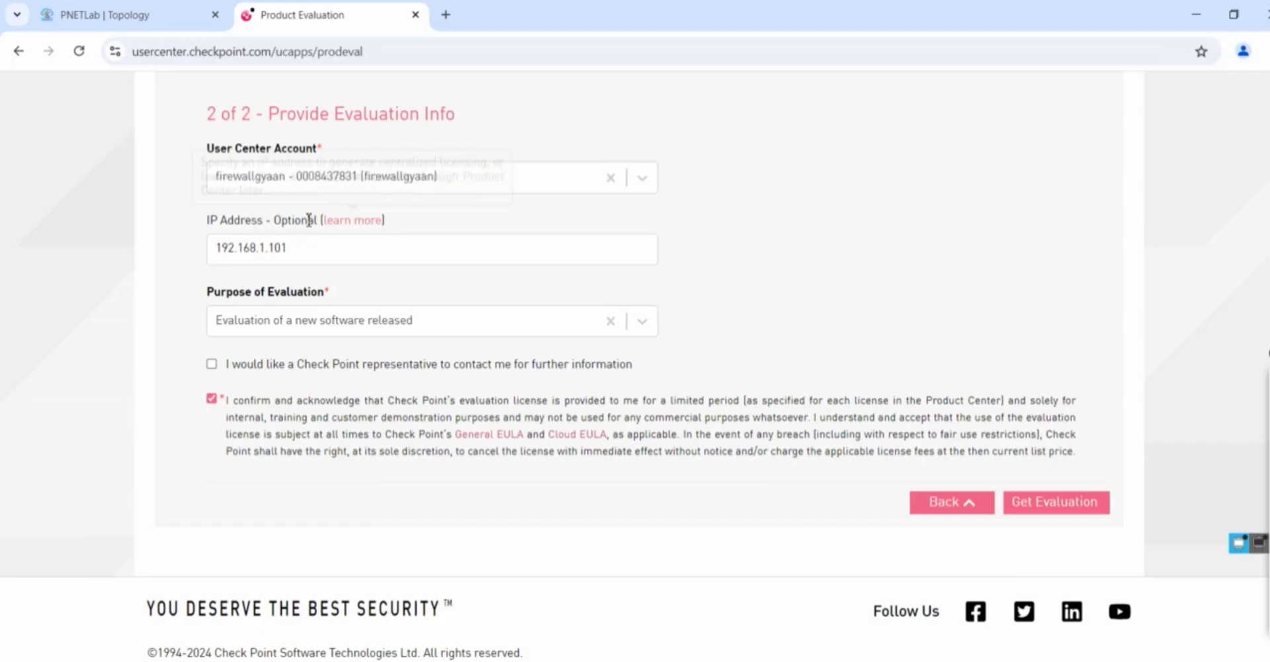
click(299, 249)
key(BackSpace)
key(BackSpace)
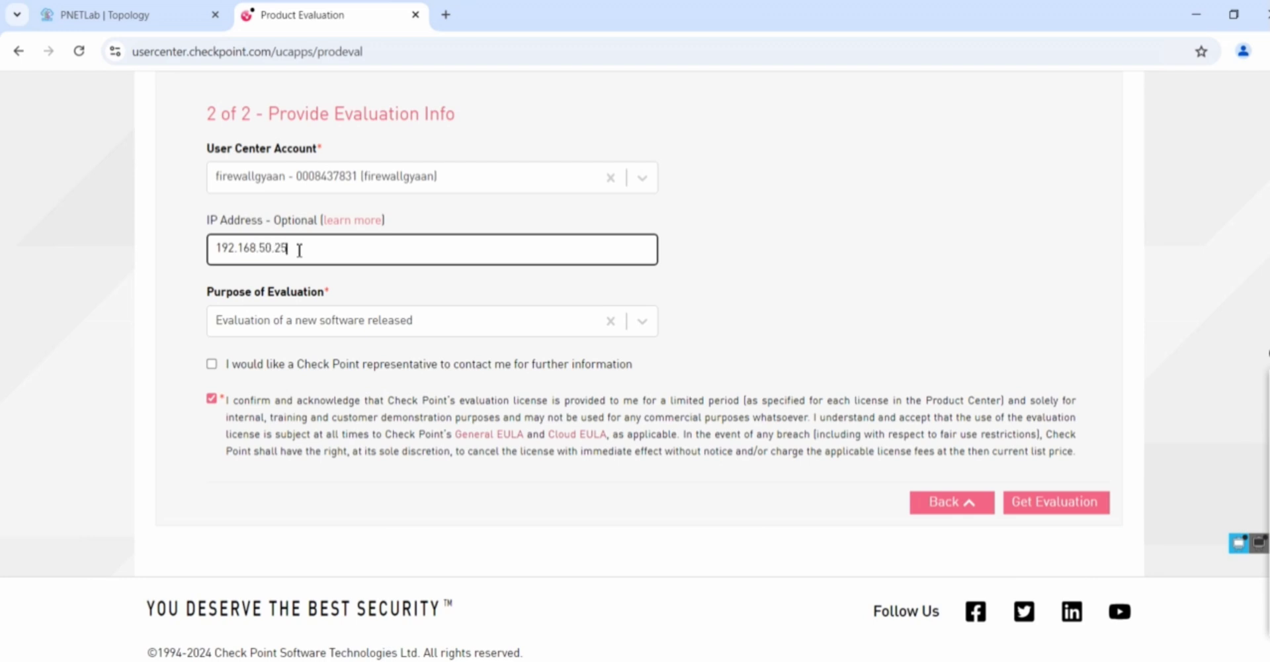
text(4)
Submit the evaluation request and review the 30-day cplic license commands
click(1040, 511)
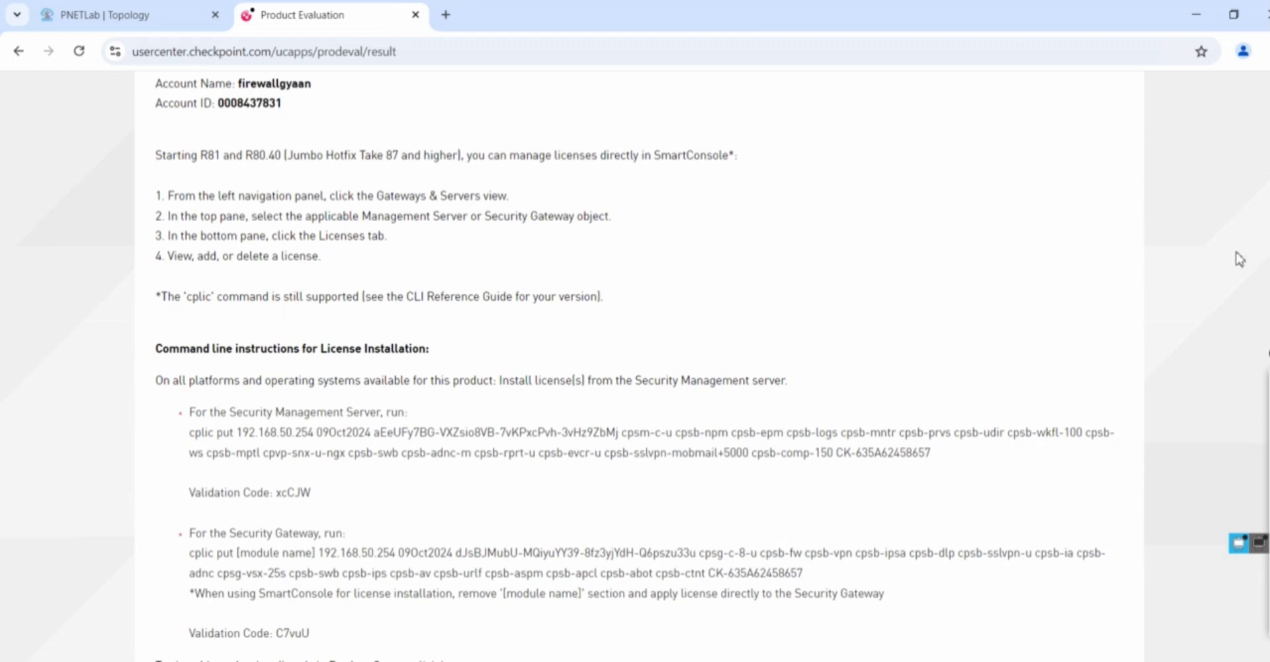
scroll(1210, 405, down, 4)
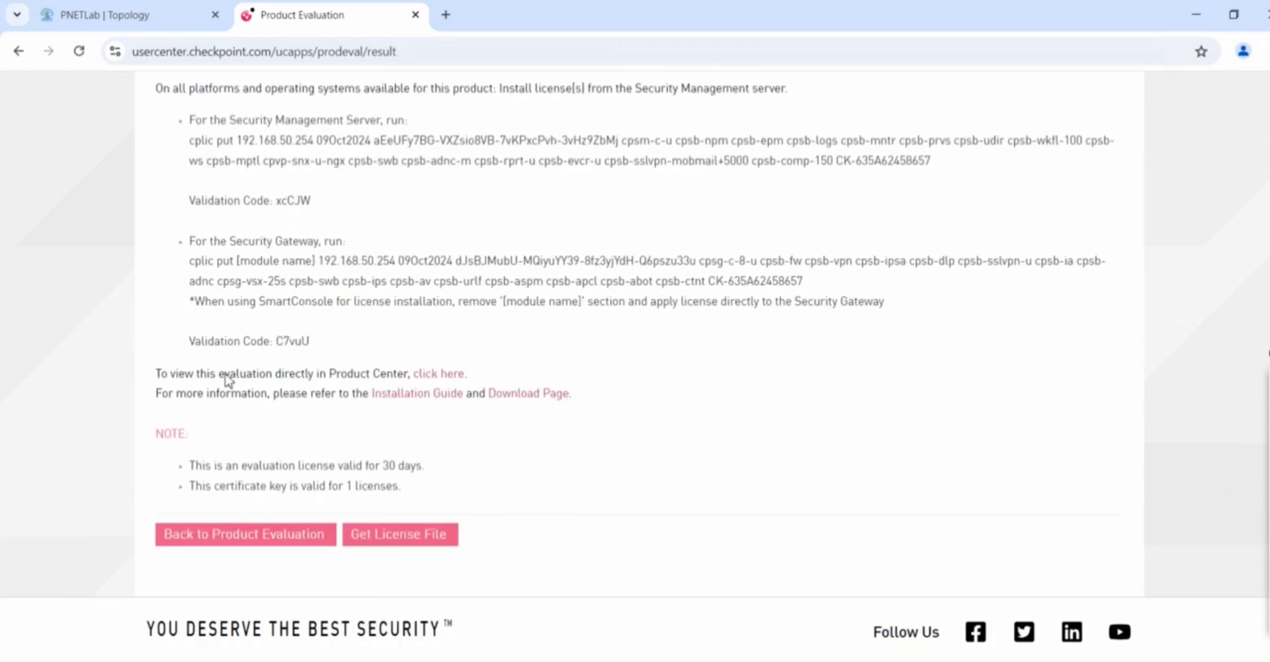
Open the evaluation in Product Center and start licensing the CPSG-CPSM-EVAL bundle
click(452, 373)
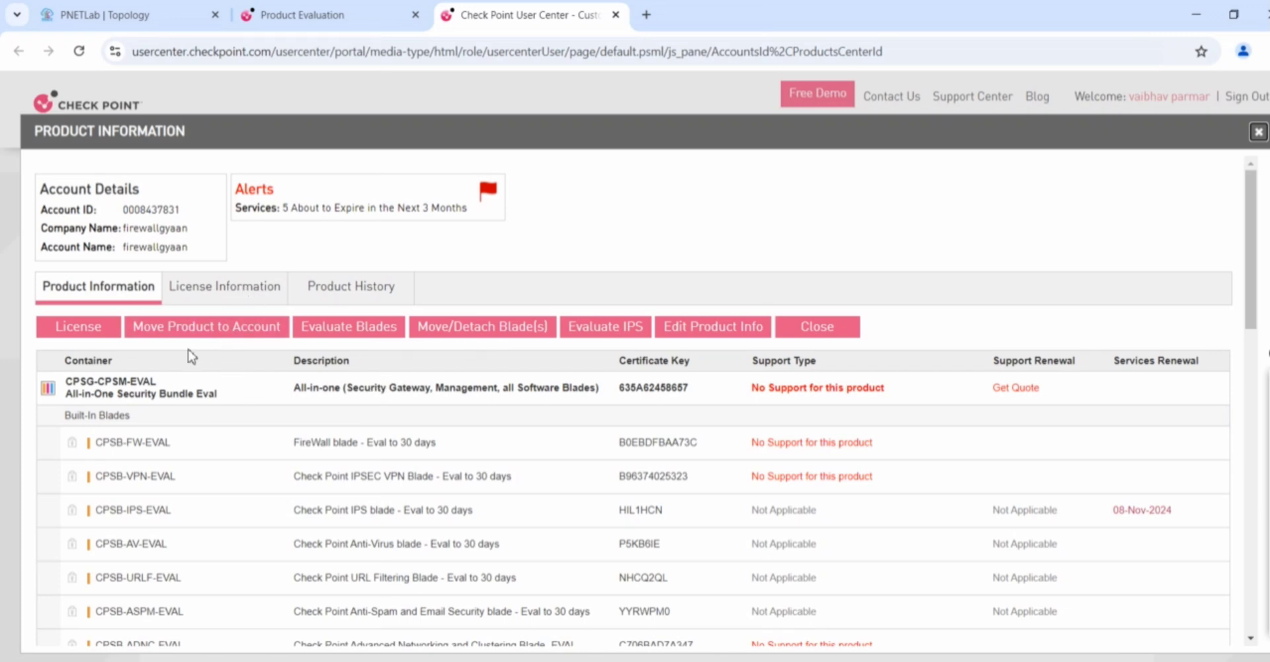
click(92, 329)
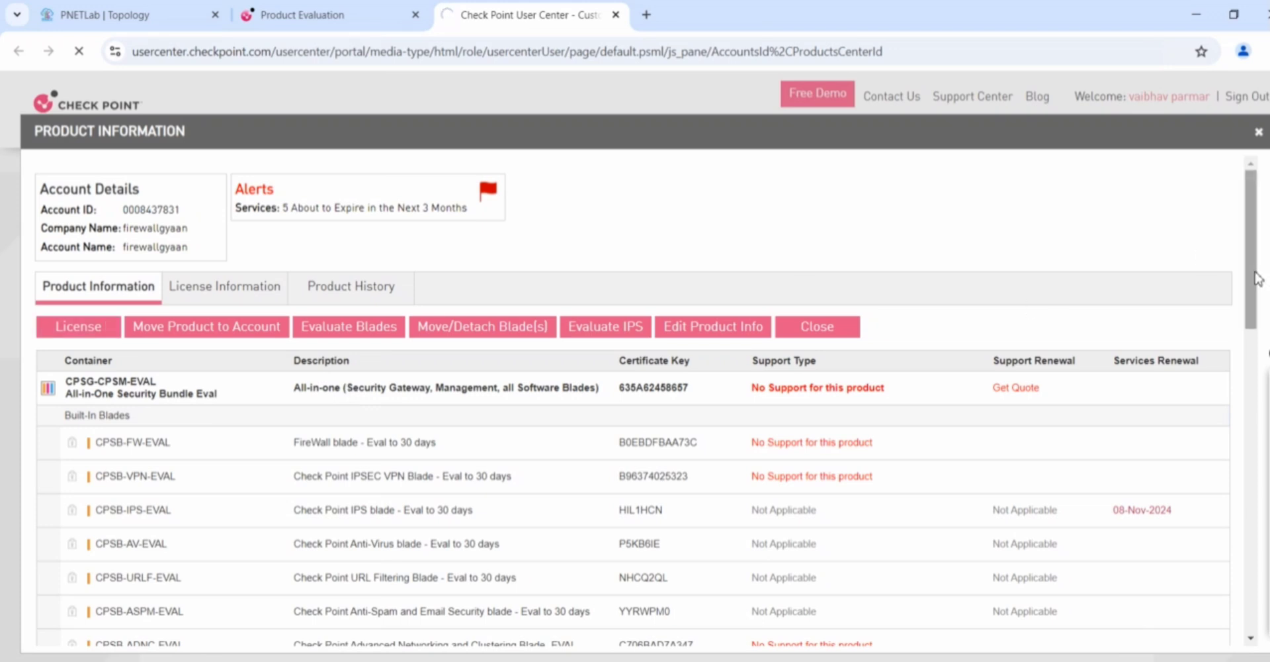
scroll(1263, 264, down, 5)
scroll(634, 401, down, 10)
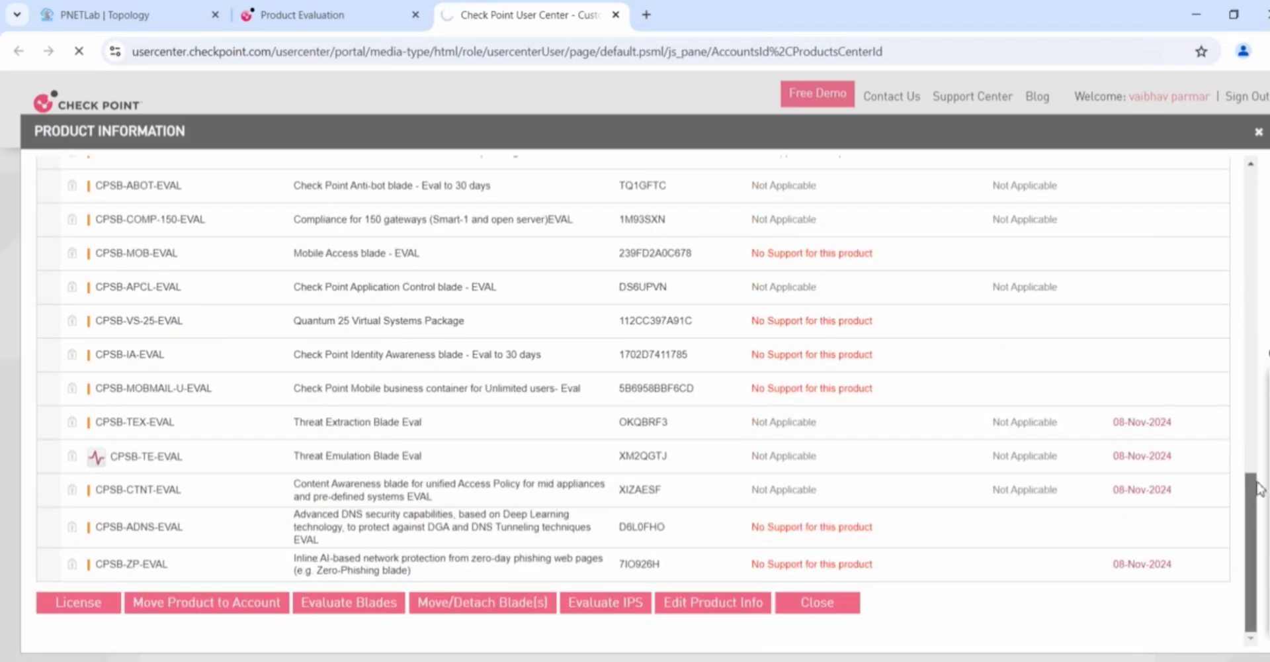
drag(1259, 482, 1208, 277)
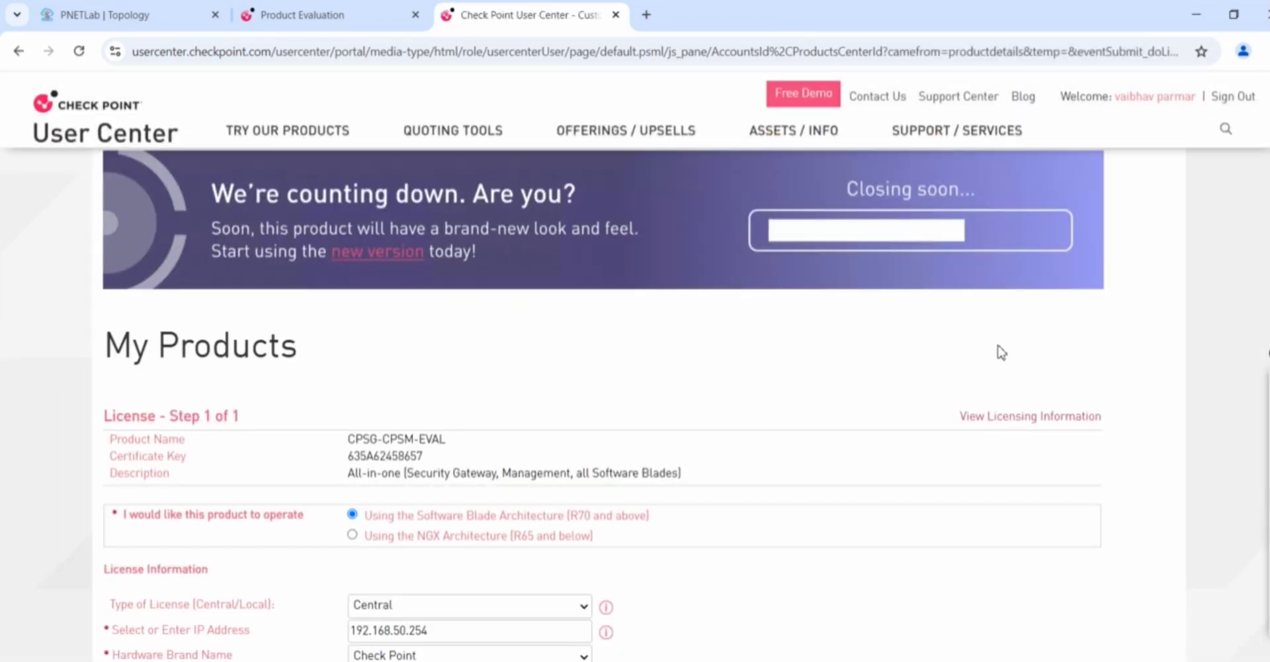
Set the CPSG-CPSM-EVAL Type of License dropdown to Local
scroll(635, 367, down, 3)
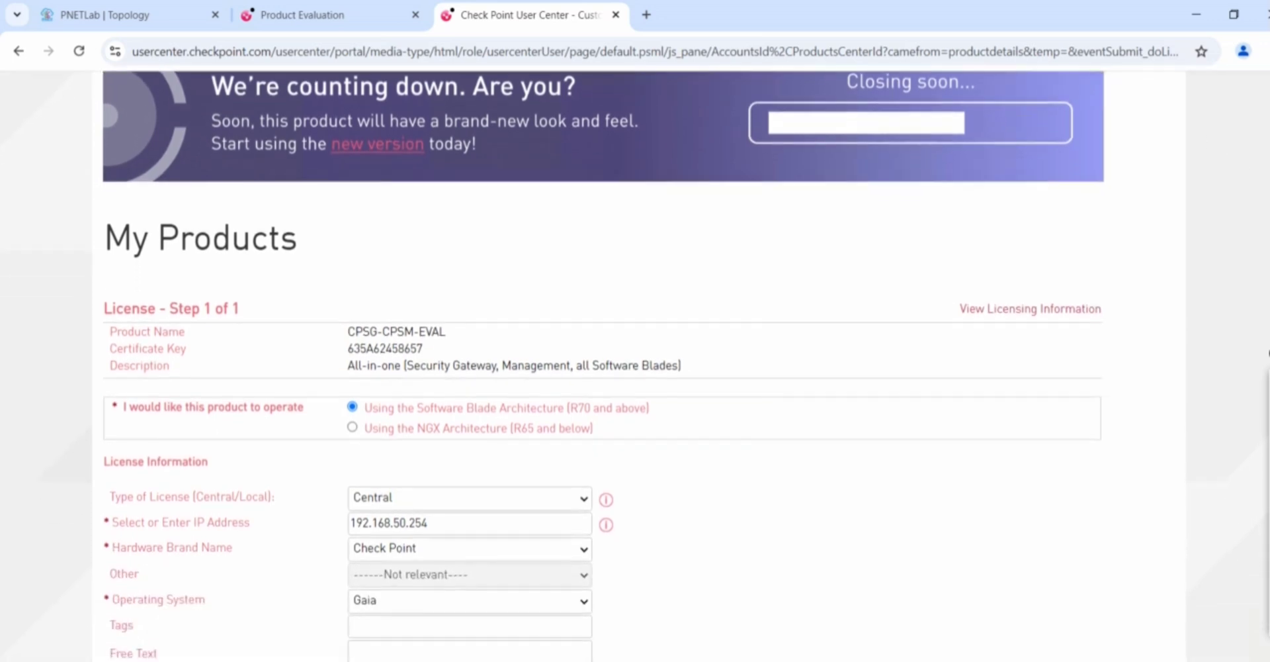
scroll(635, 367, down, 1)
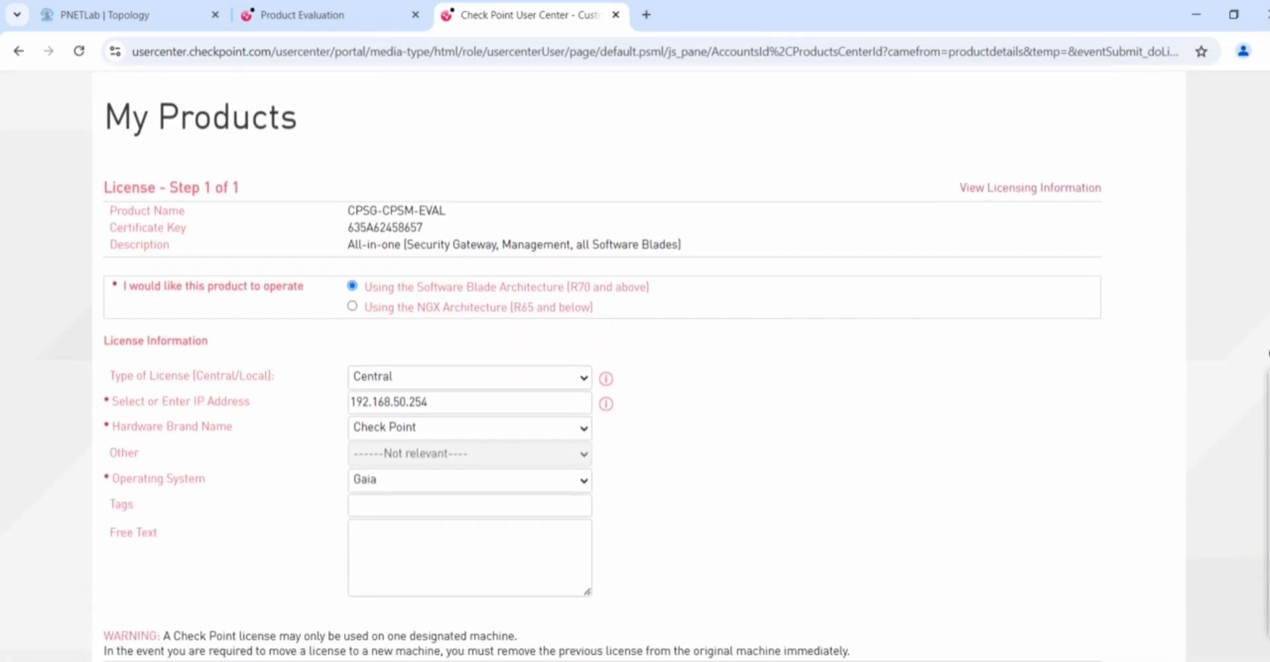
scroll(635, 367, down, 1)
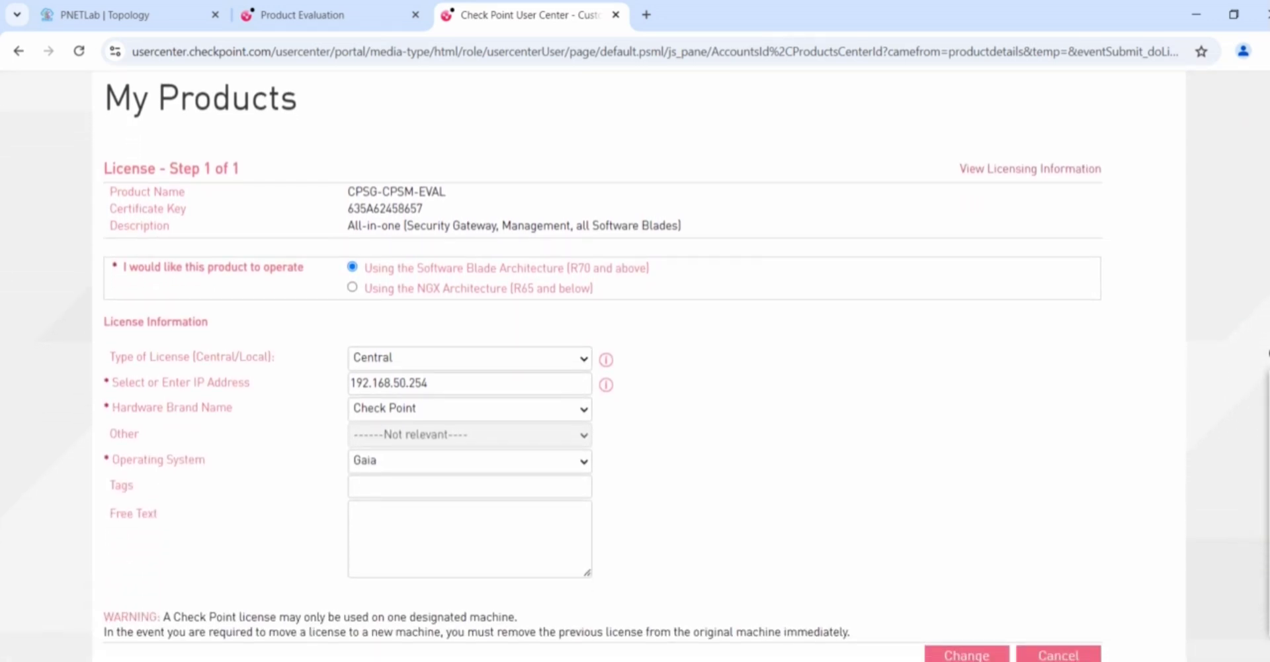
click(584, 367)
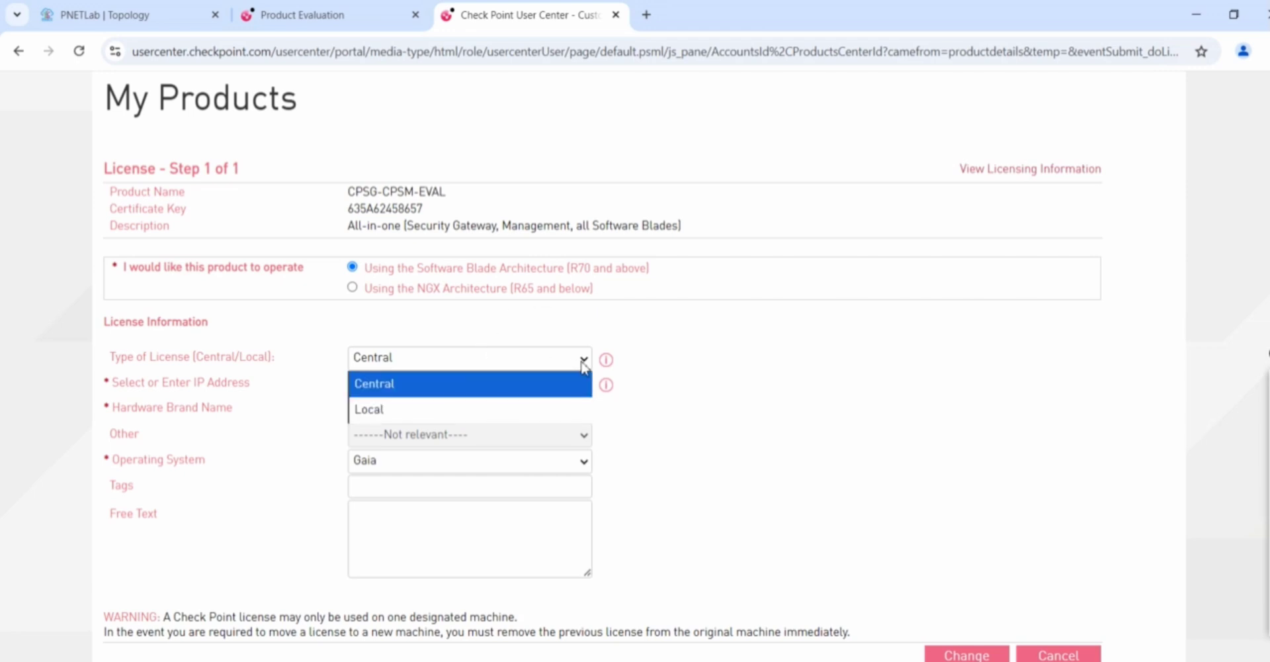
click(374, 411)
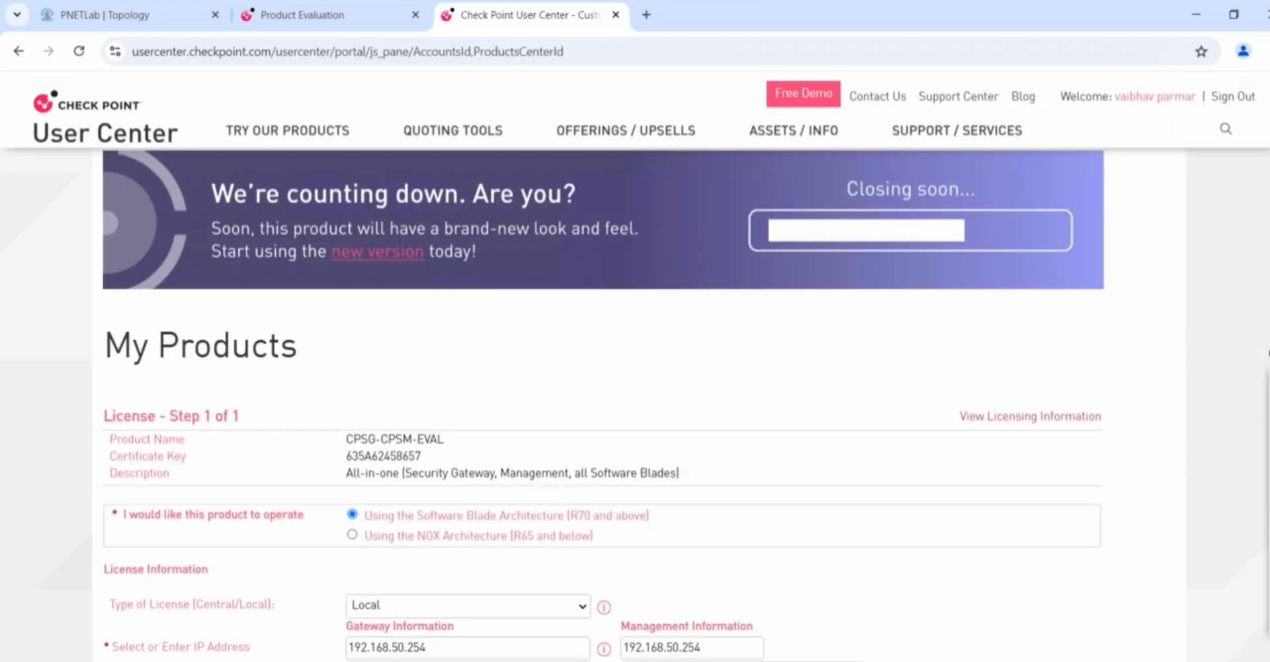
Change the Gateway IP to 192.168.50.201, confirming the address in the lab topology
scroll(529, 493, down, 3)
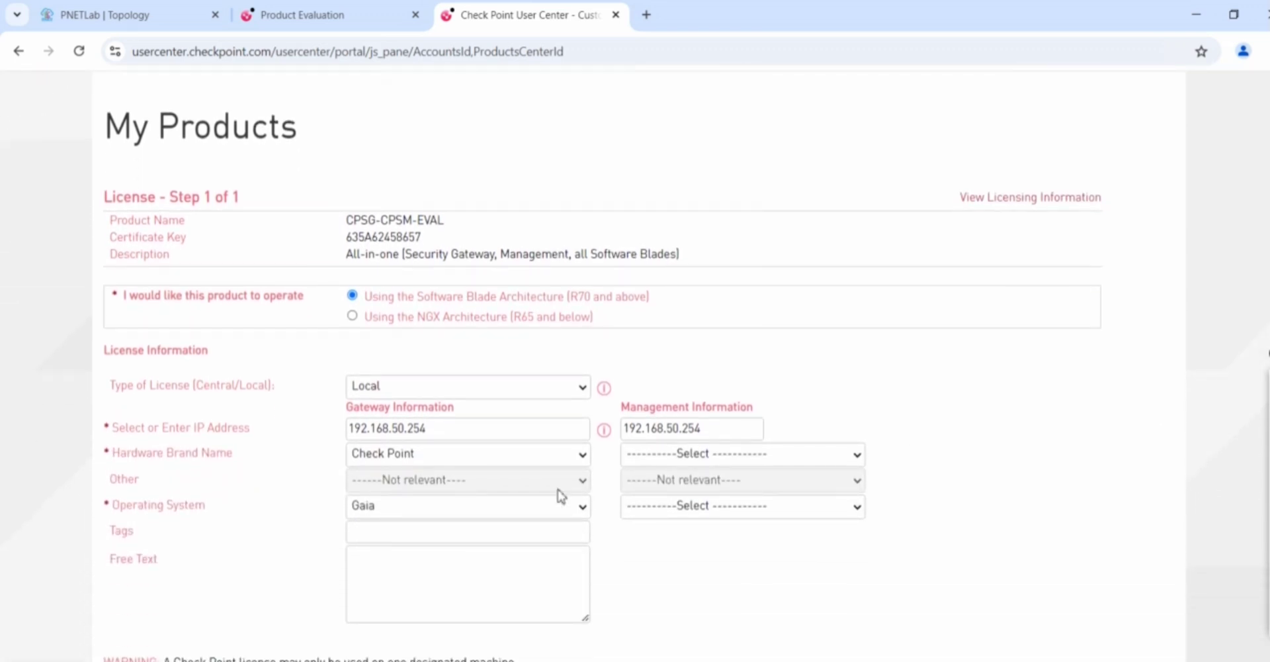
click(447, 433)
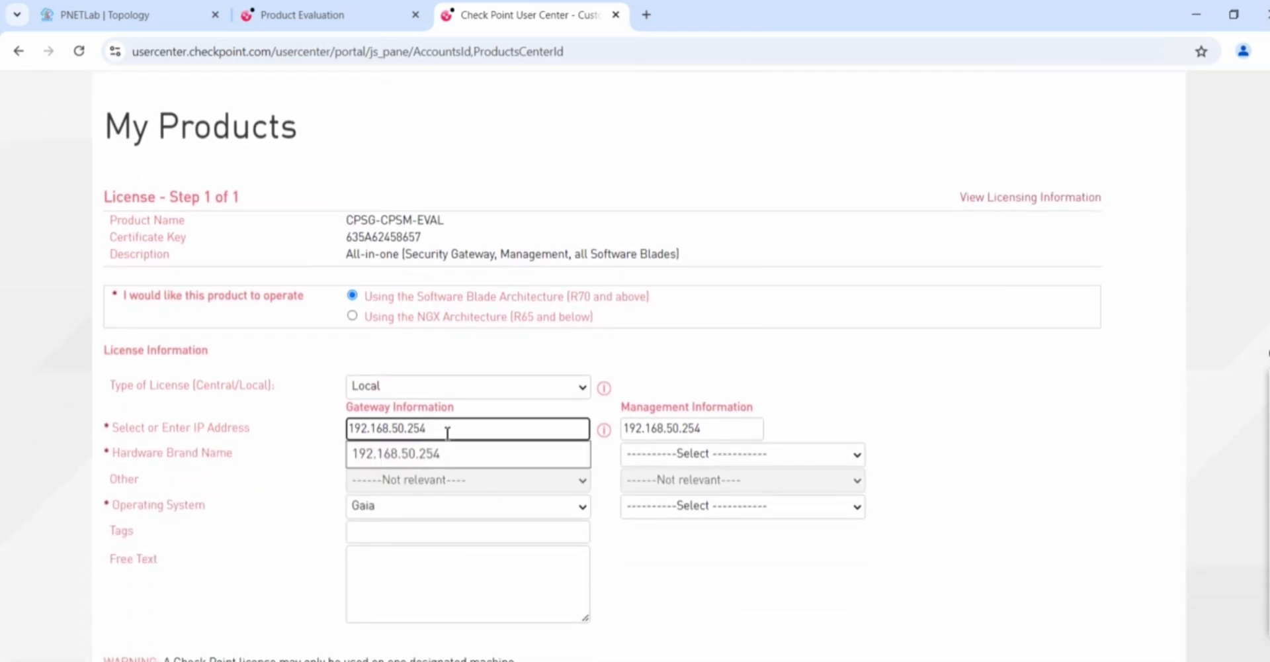
key(BackSpace)
key(BackSpace)
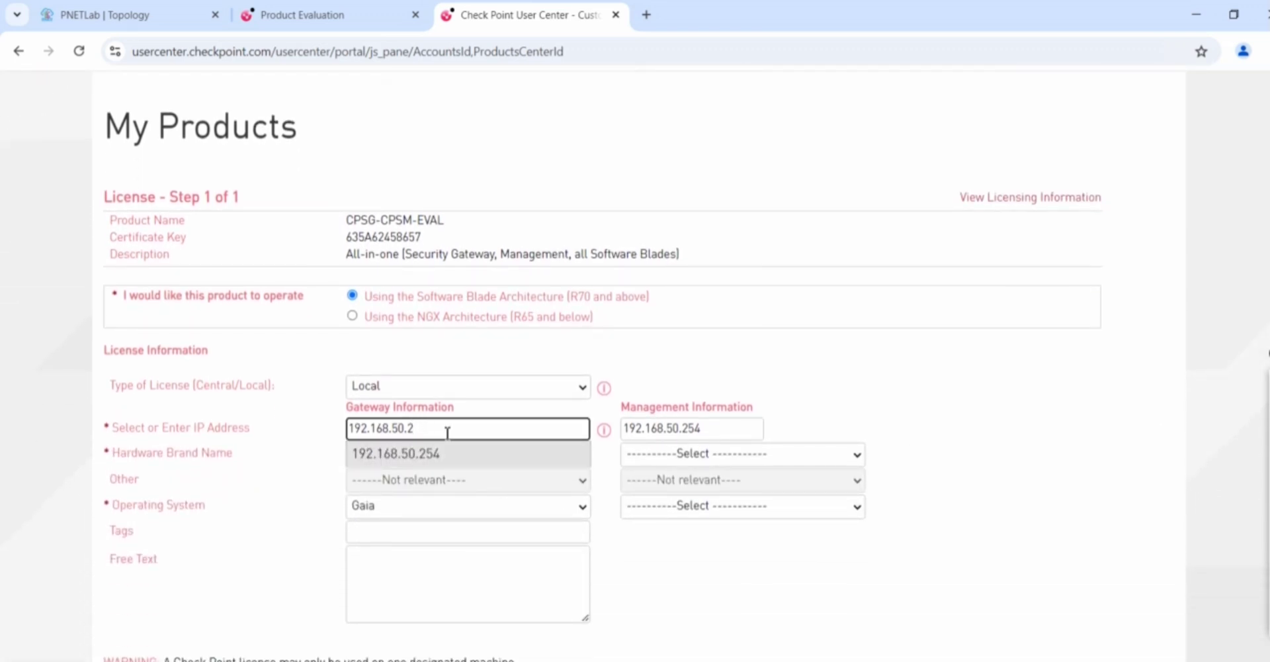
key(BackSpace)
click(112, 13)
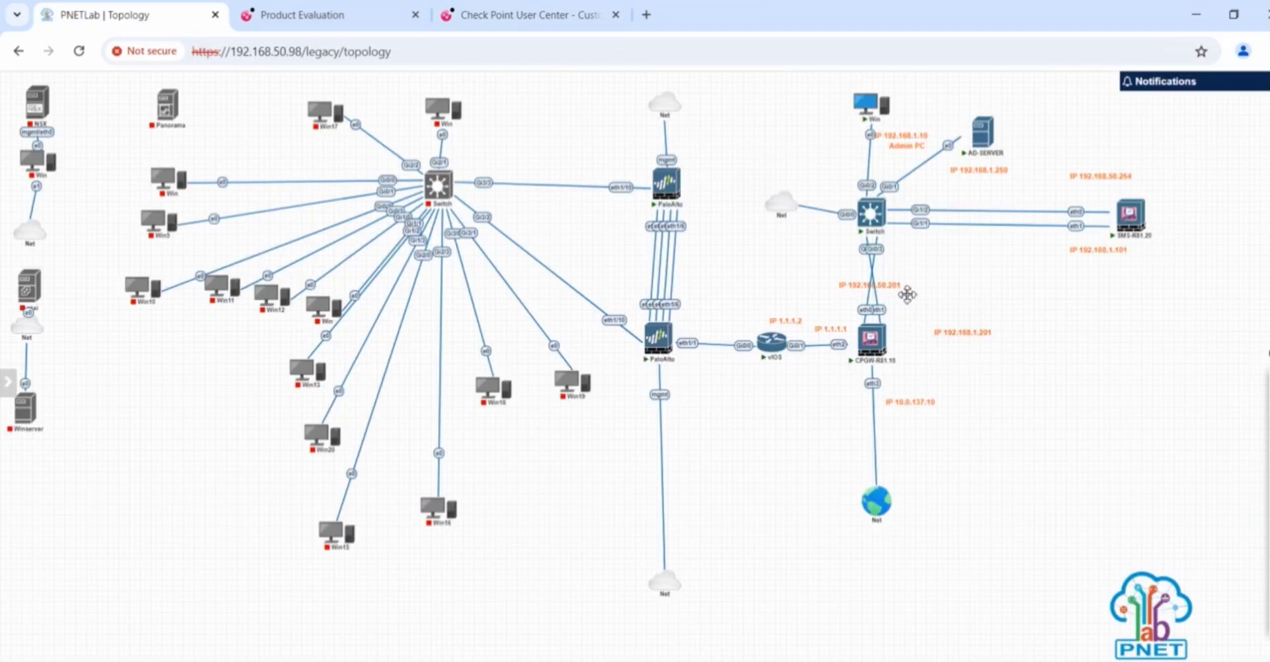
click(463, 19)
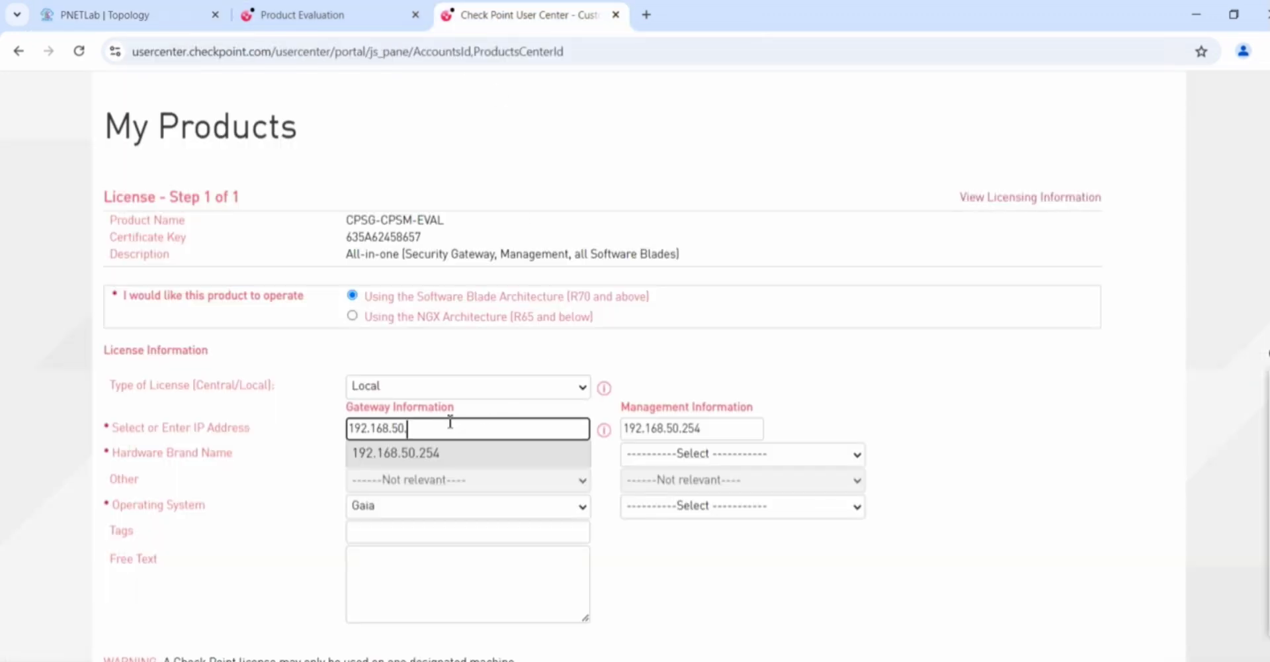
text(201)
click(870, 411)
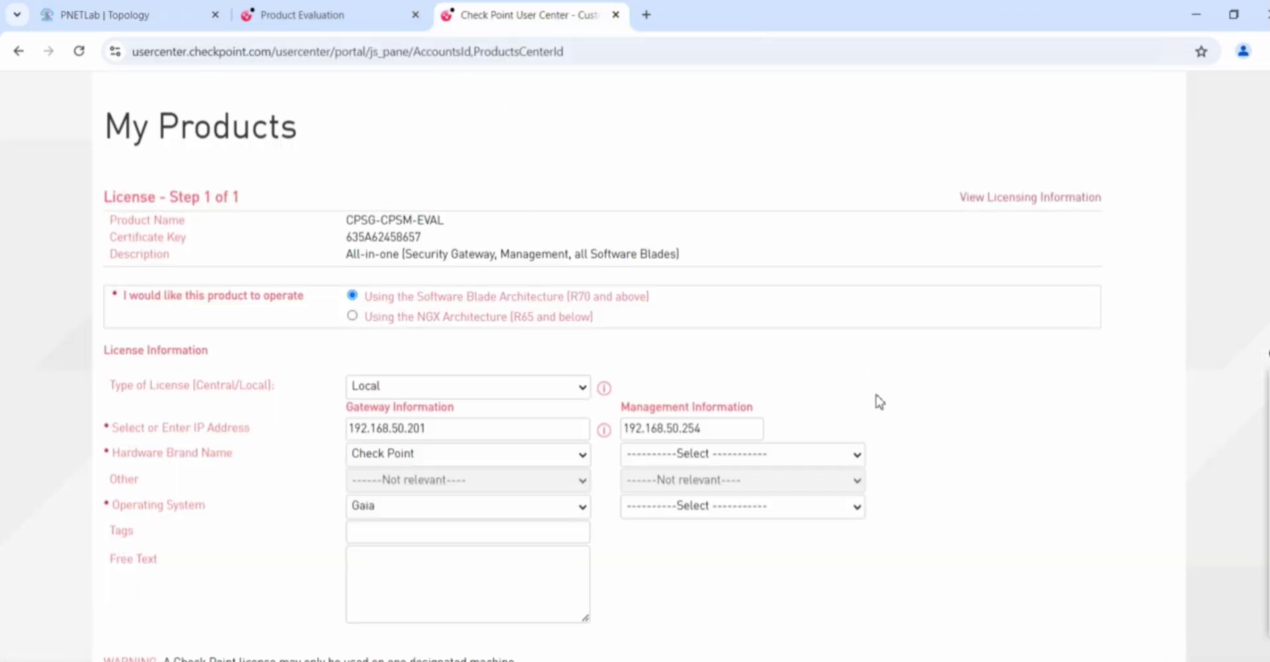
Set the Management Hardware Brand to Check Point
click(857, 455)
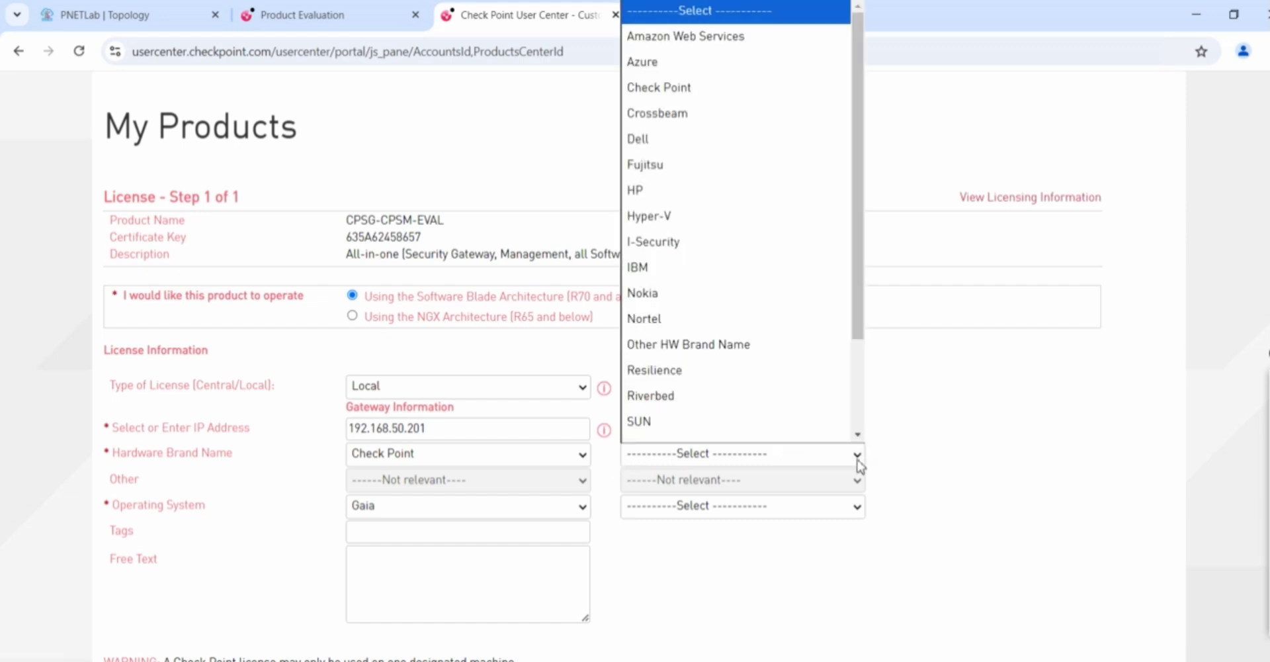
scroll(715, 301, down, 1)
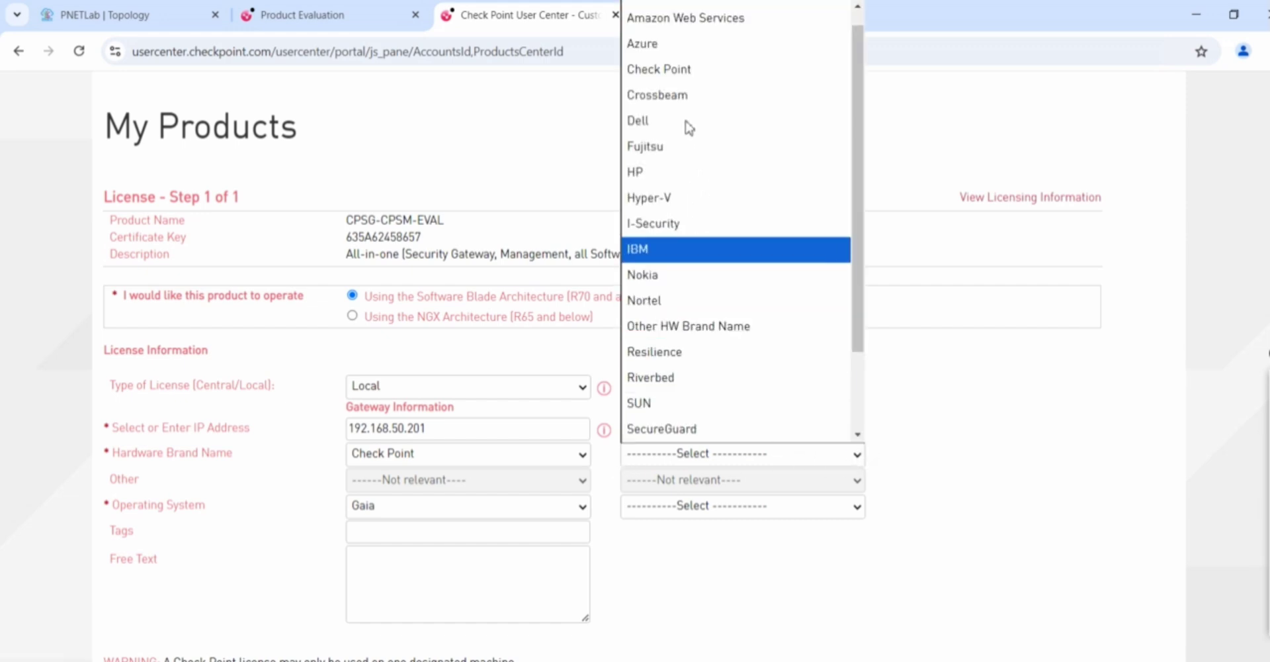
click(655, 79)
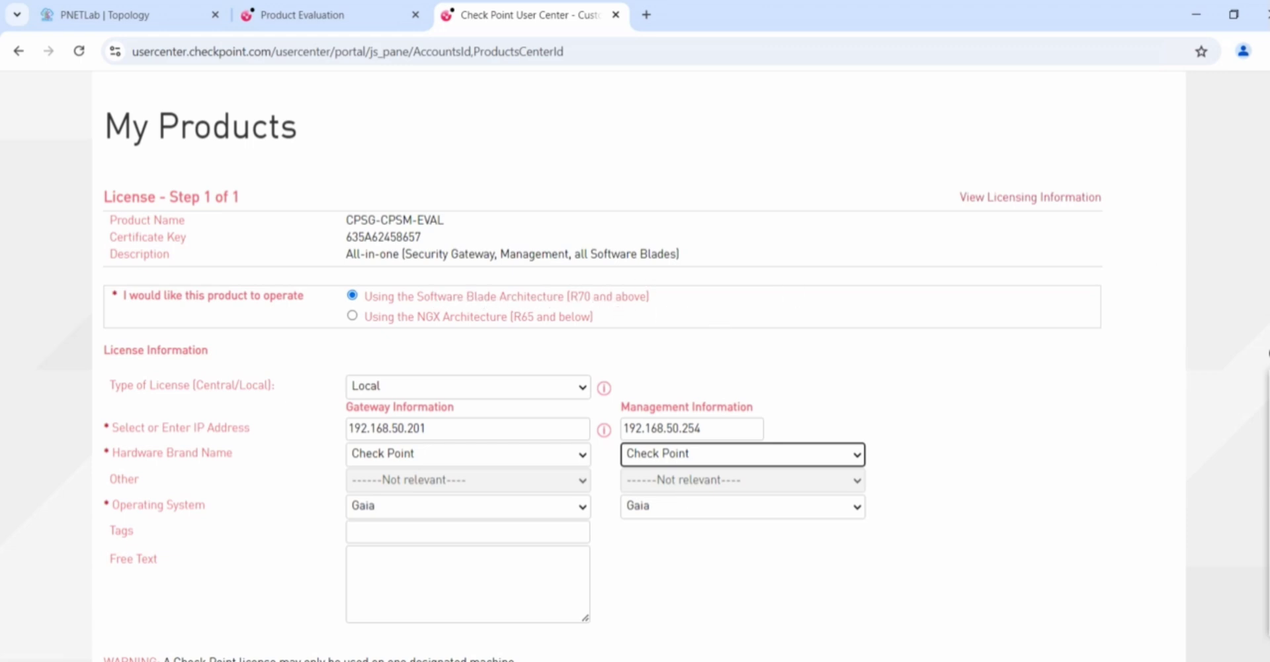
scroll(1083, 468, down, 3)
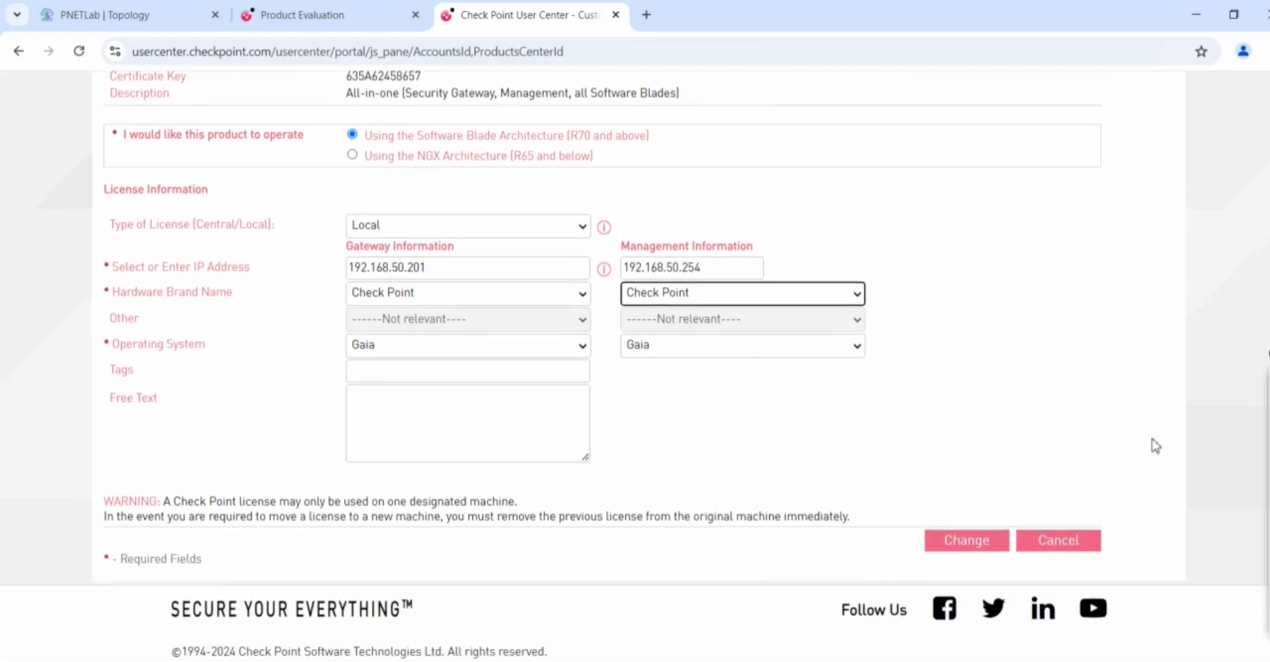
Submit the license changes and download CPLicenseFile.lic via Get License File
click(966, 540)
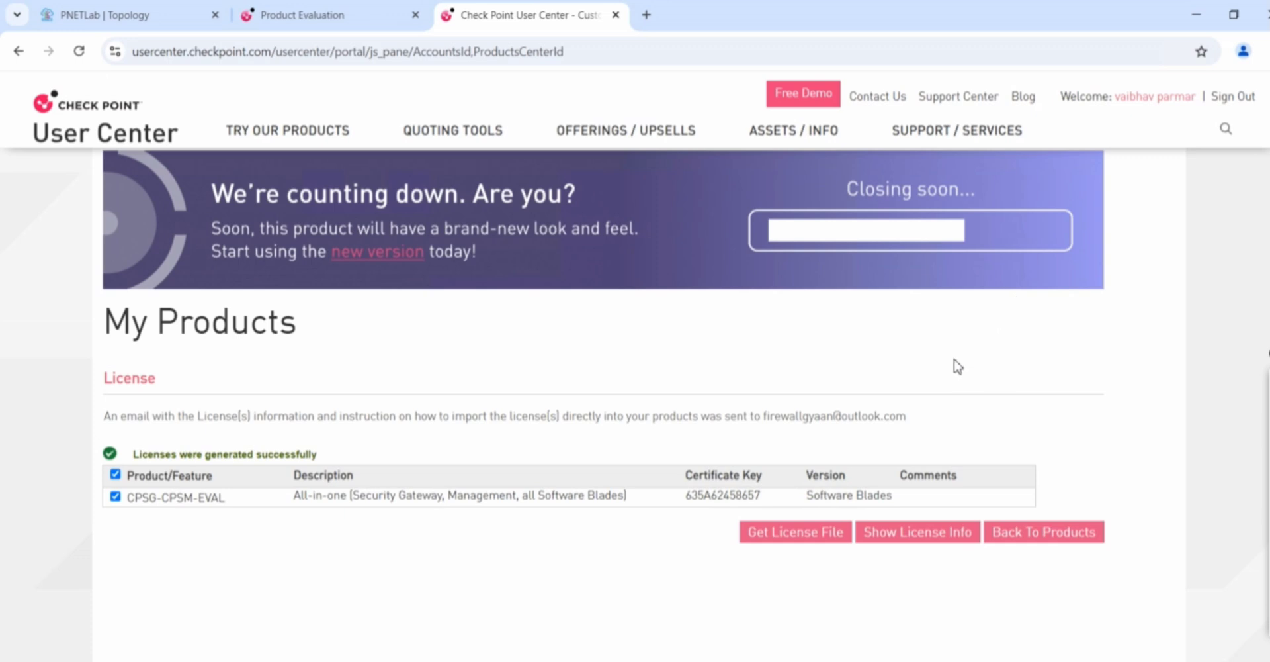
click(813, 542)
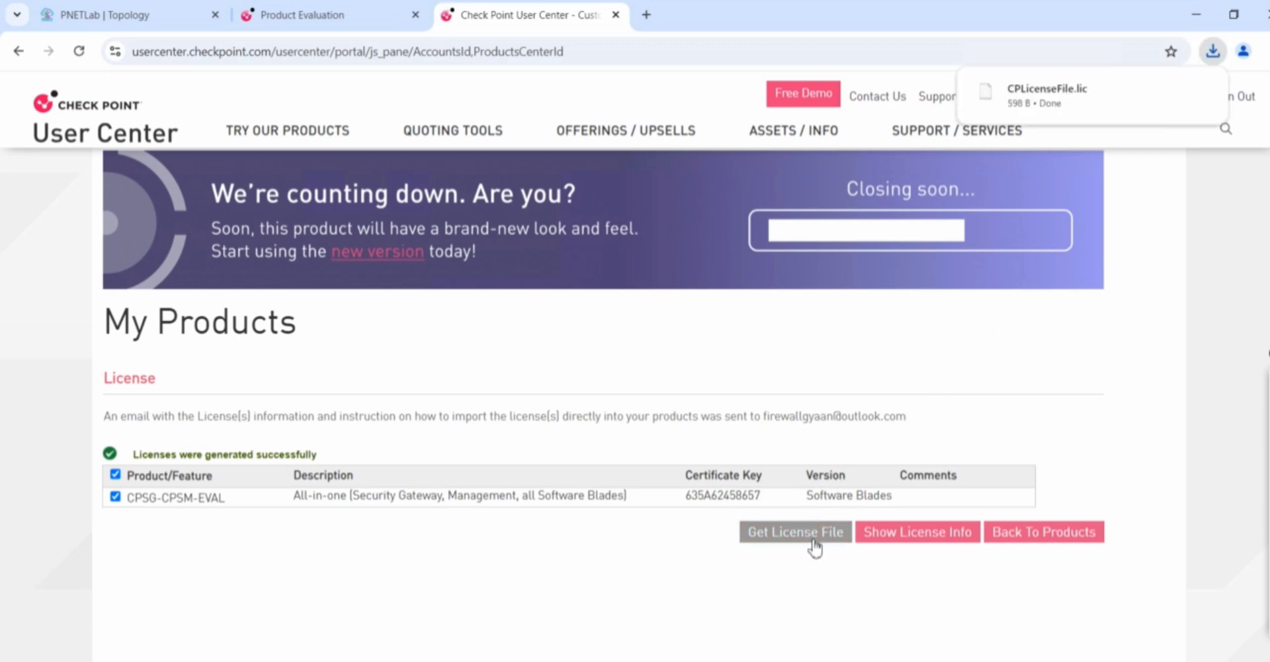
mouse_move(1129, 106)
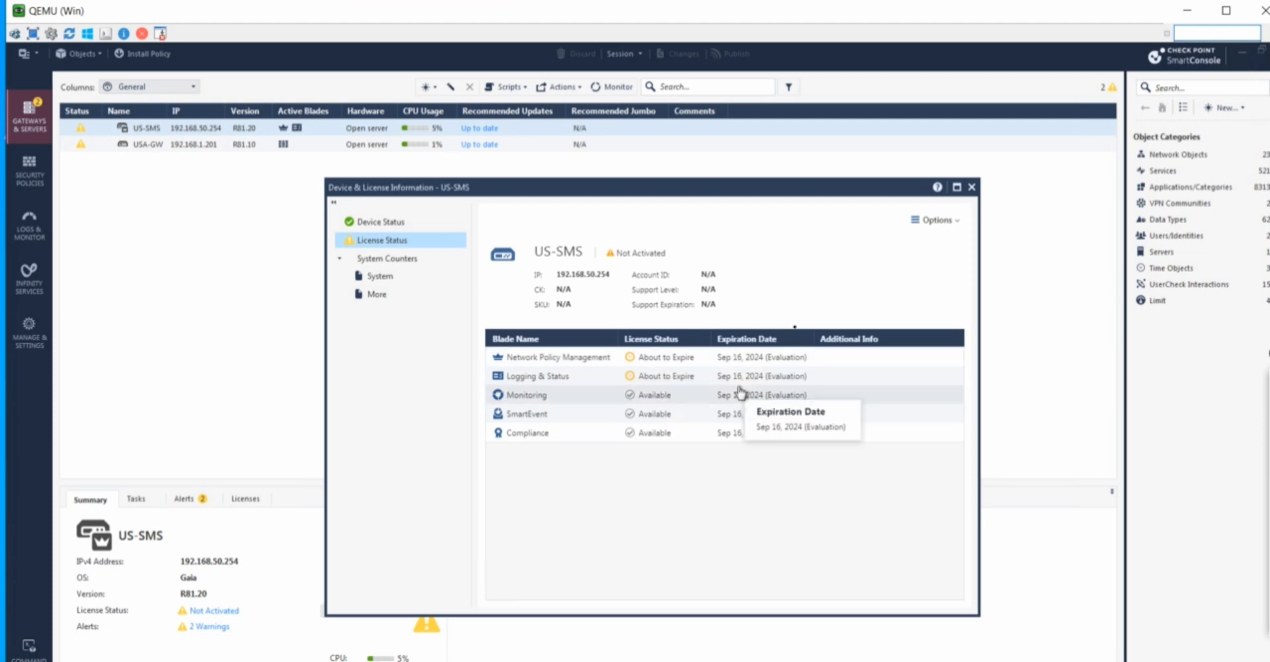
Close the US-SMS license details and launch SmartUpdate from Manage licenses and packages
click(972, 187)
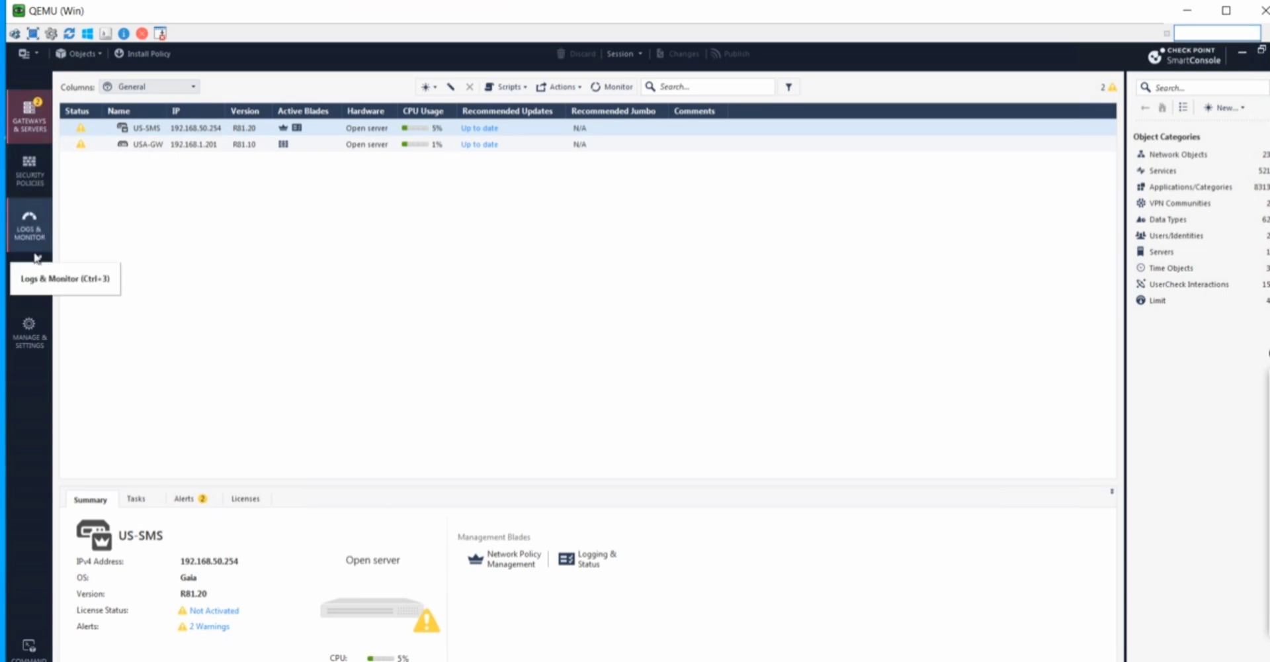
click(38, 56)
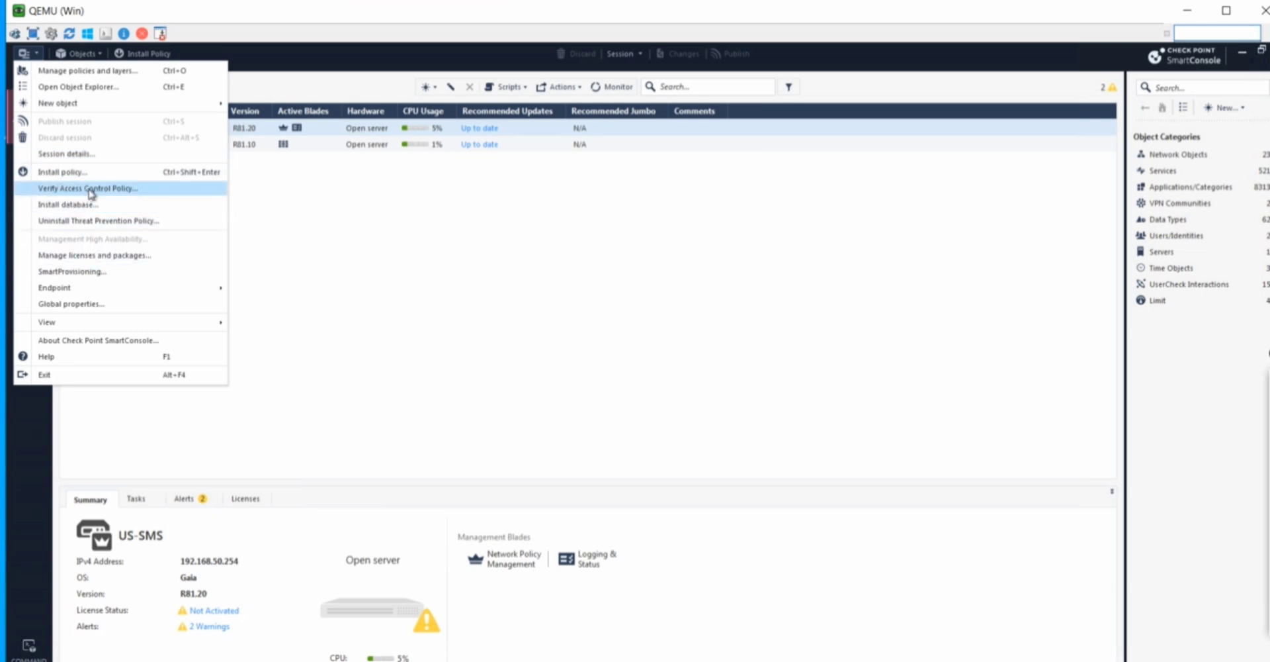
click(107, 259)
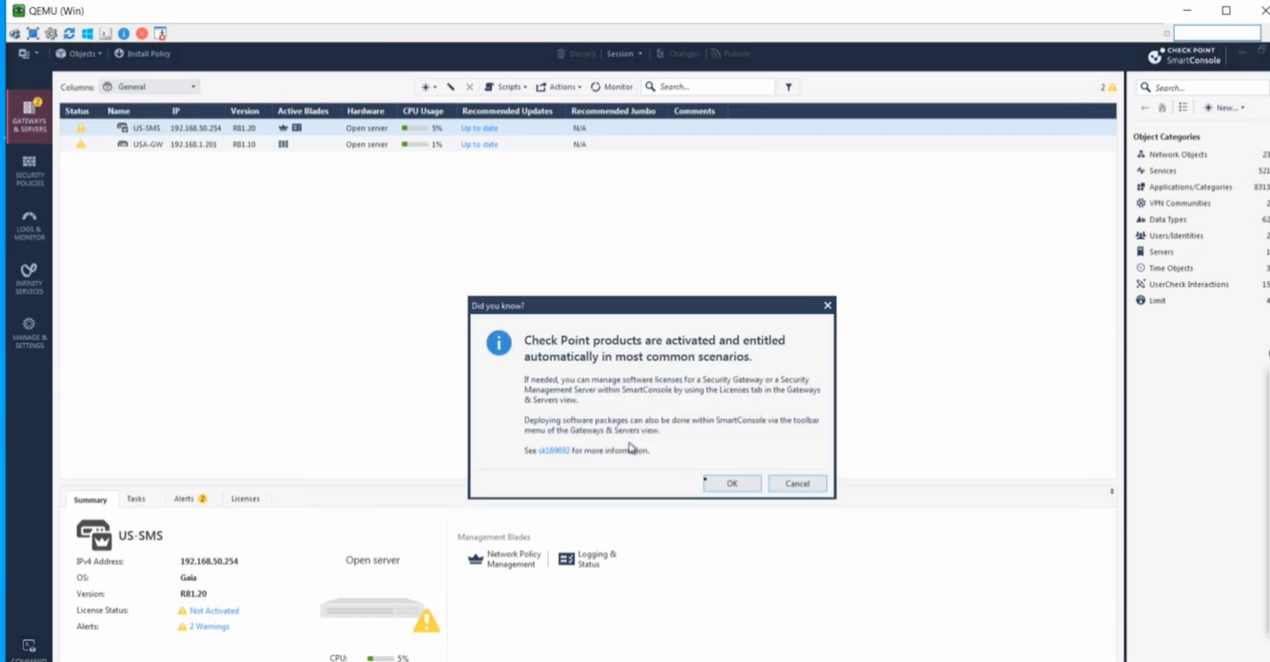
click(731, 483)
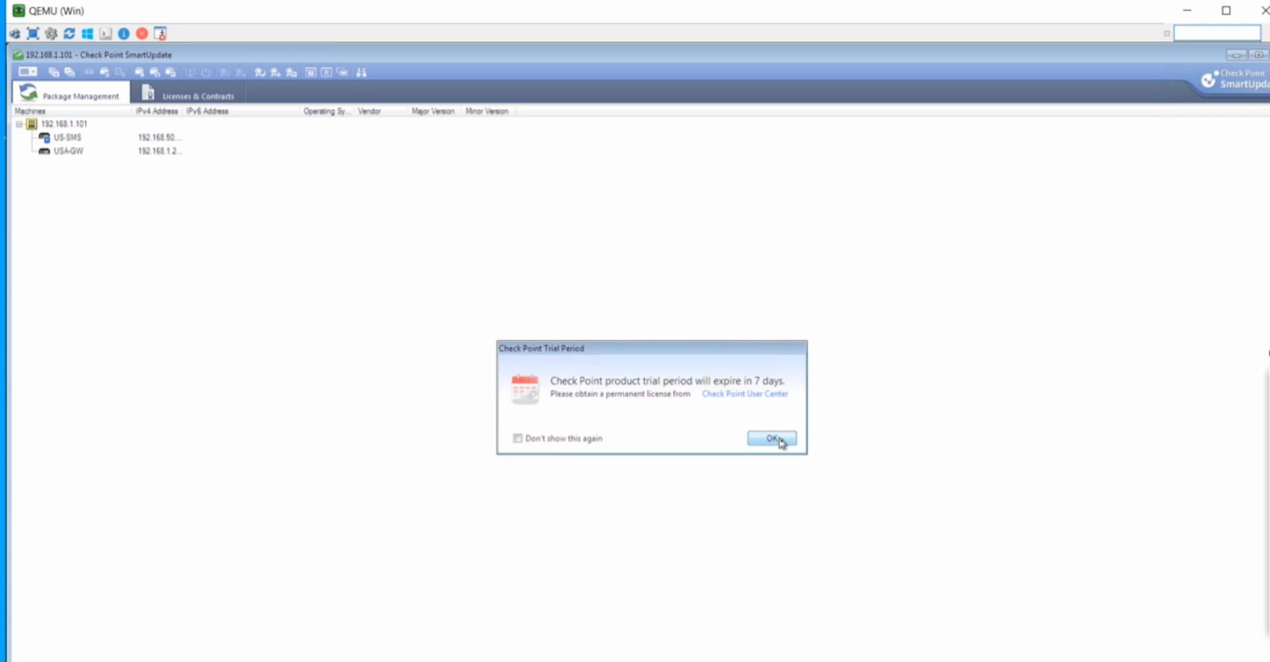
Dismiss the trial notice and show Licenses & Contracts with the IPv4 Address column widened
click(771, 438)
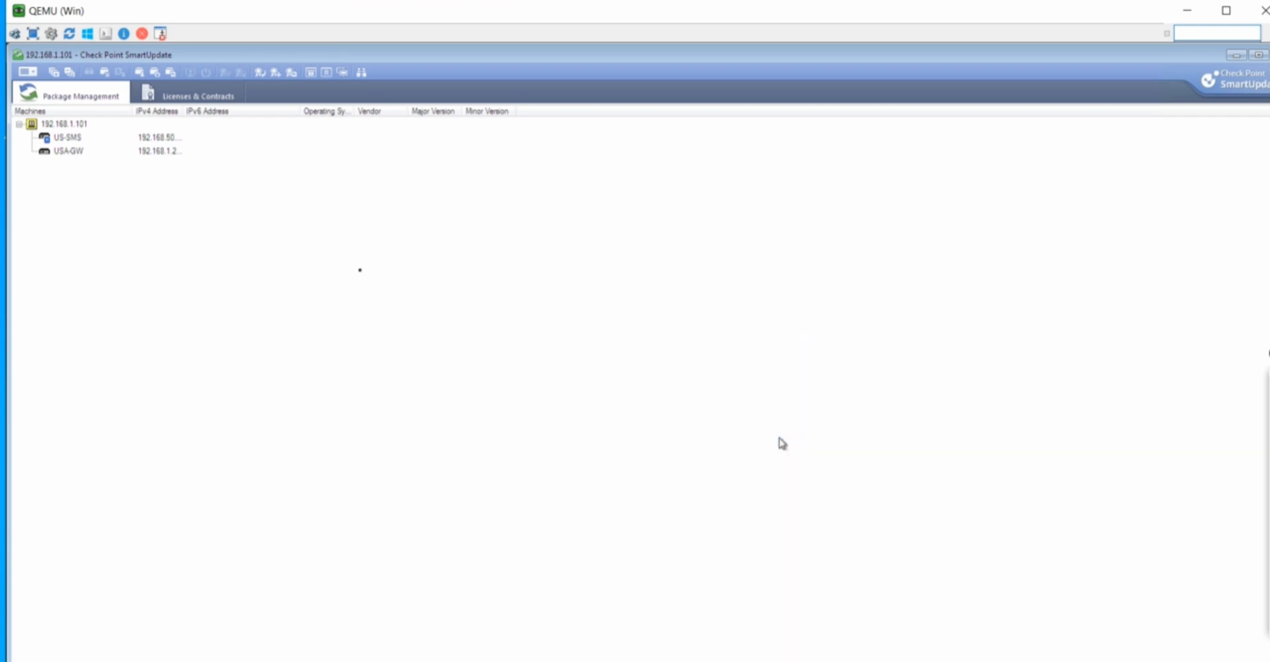
click(213, 98)
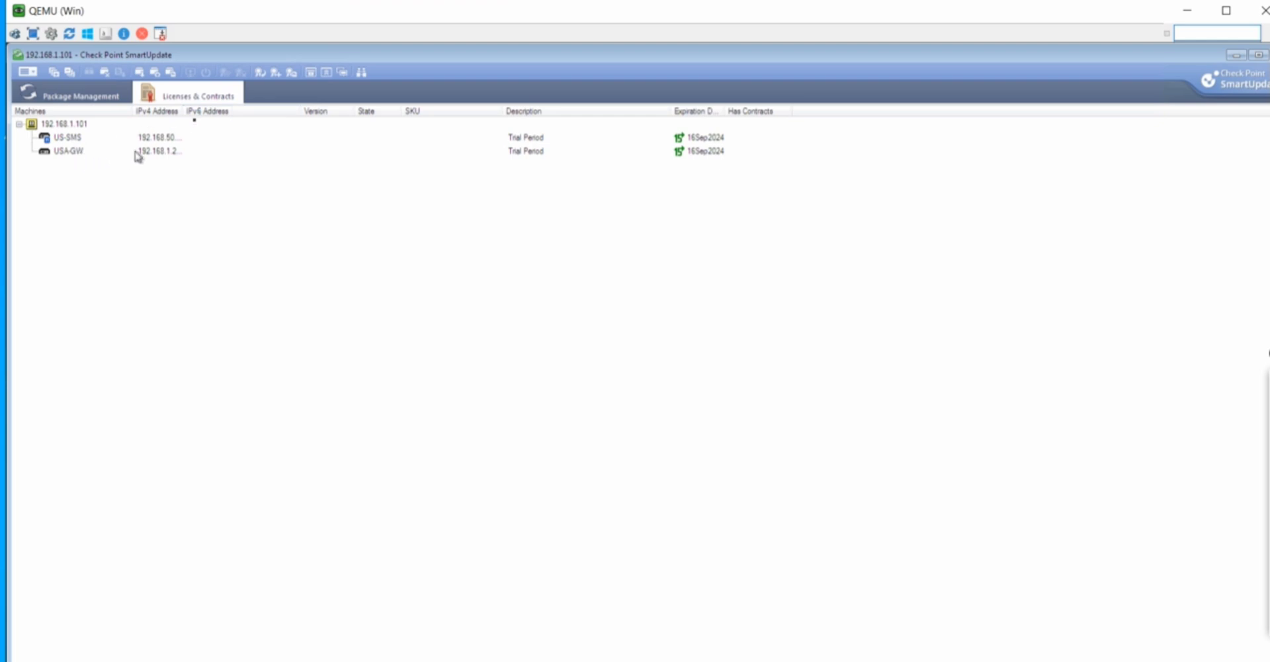
drag(185, 111, 244, 110)
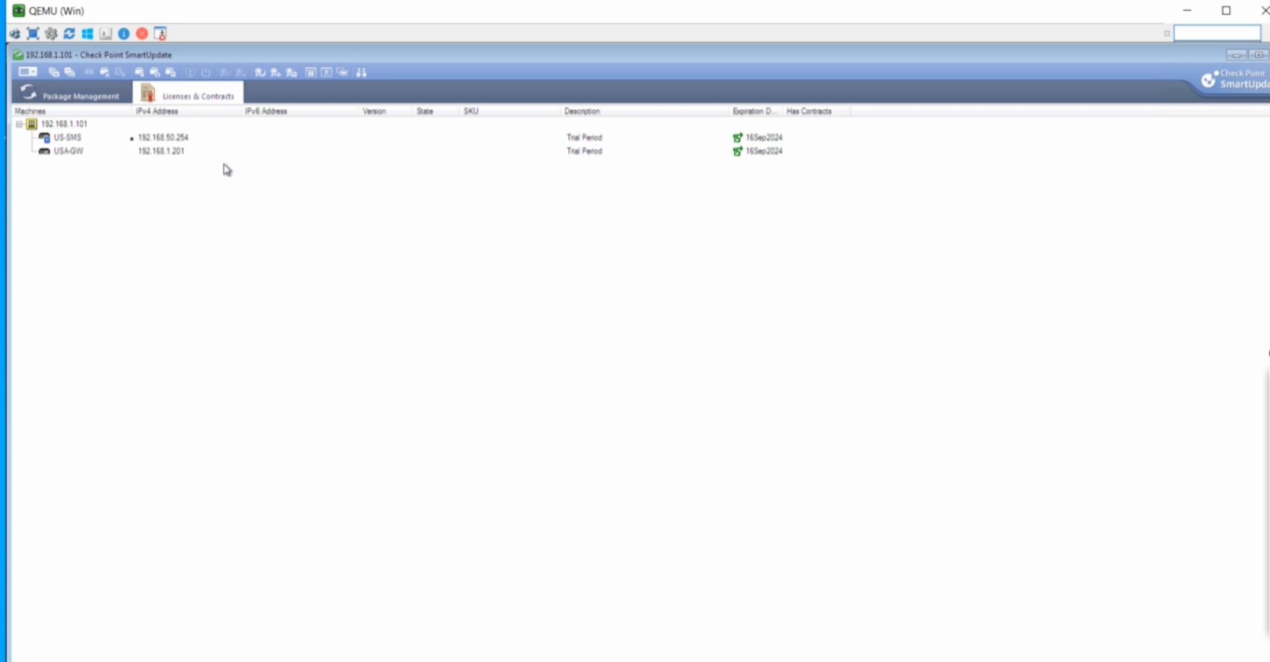
Inspect the USA-GW and US-SMS license entries and USA-GW's license actions
click(168, 157)
click(186, 137)
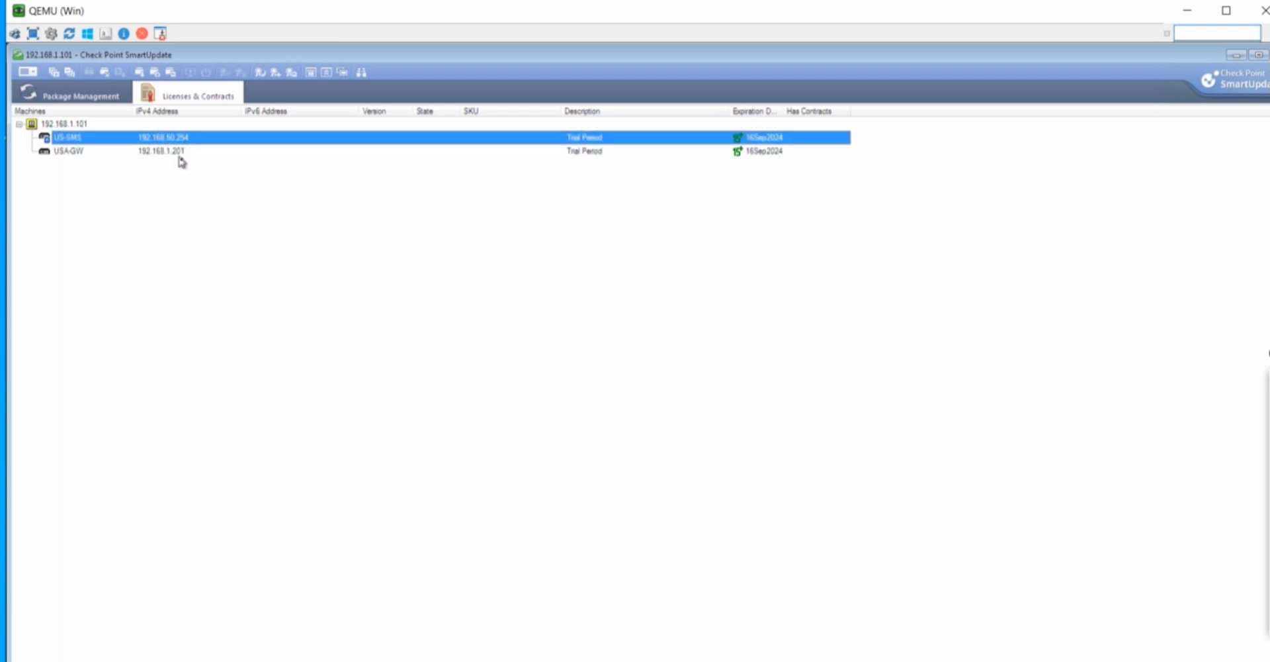
click(180, 156)
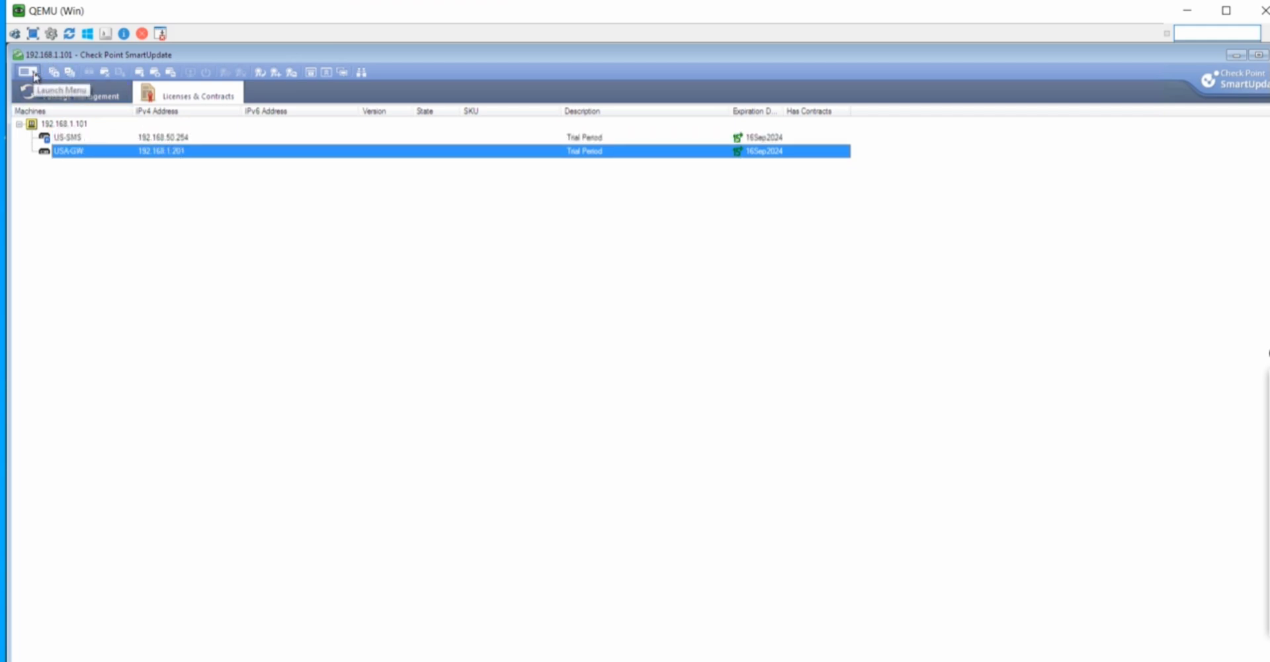
double_click(165, 157)
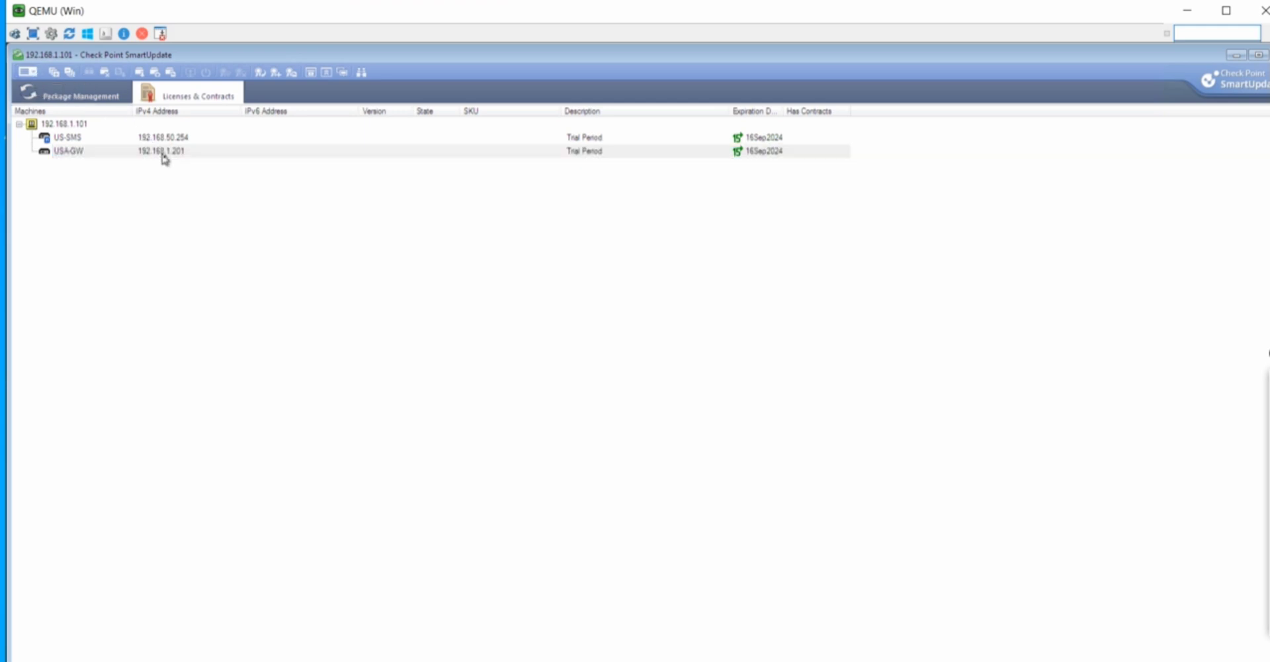
right_click(165, 159)
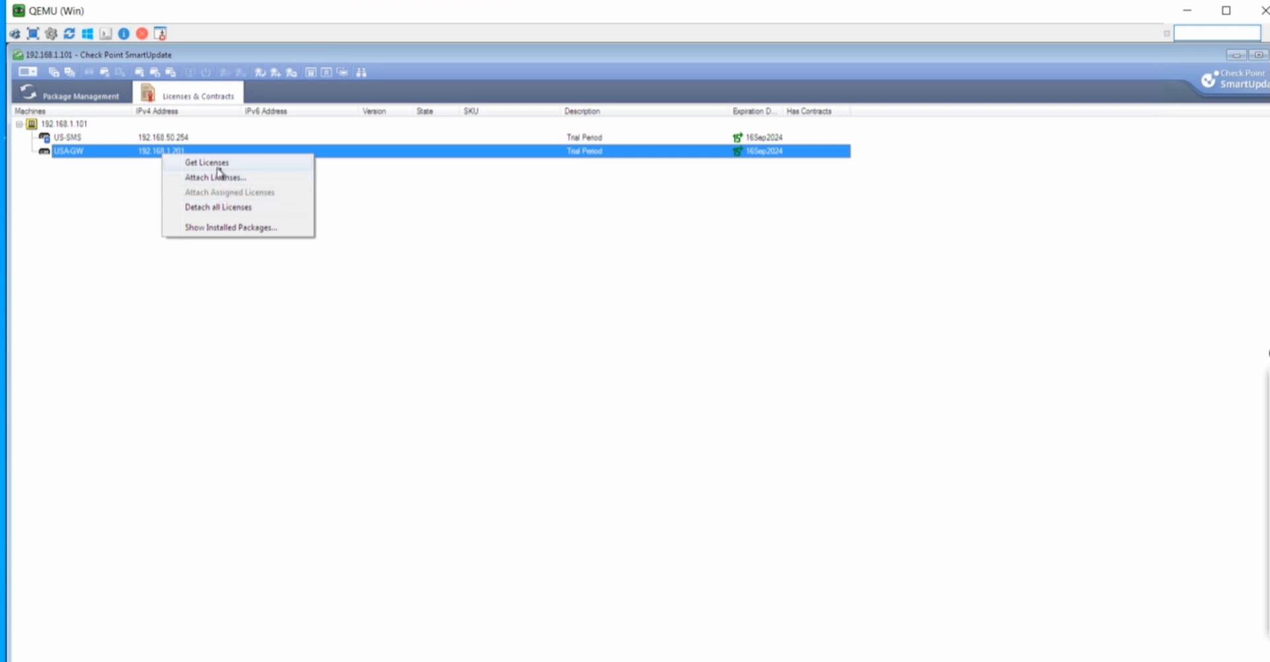
click(160, 200)
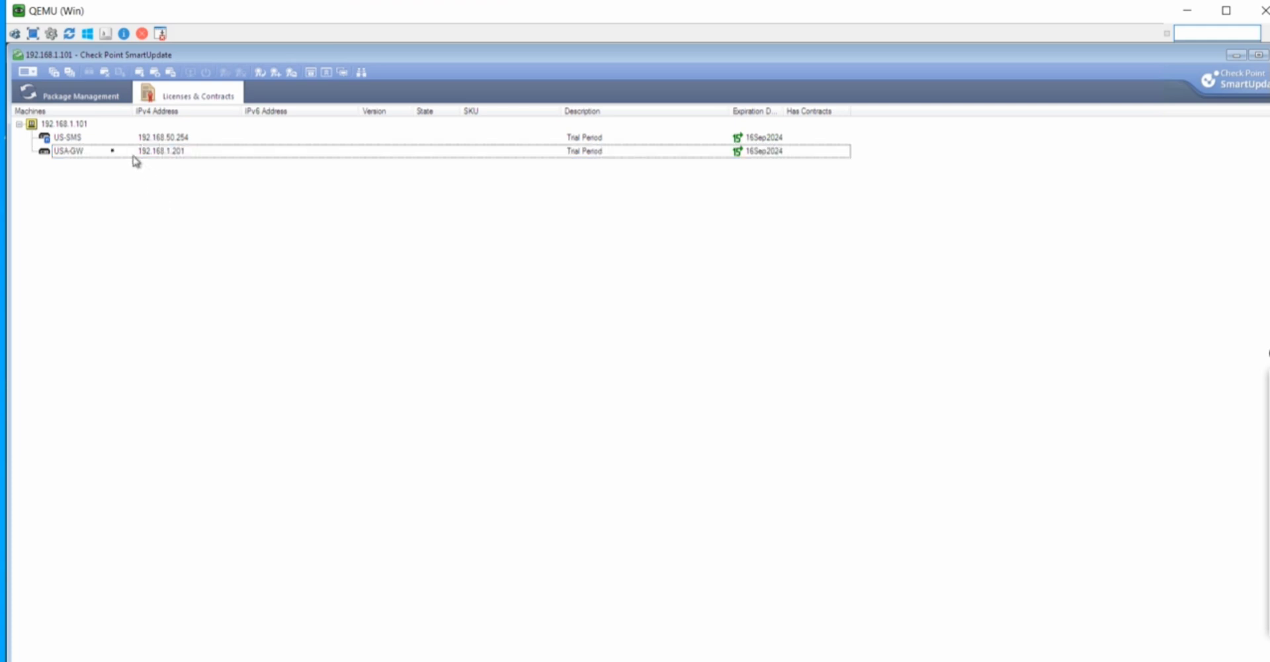
click(112, 152)
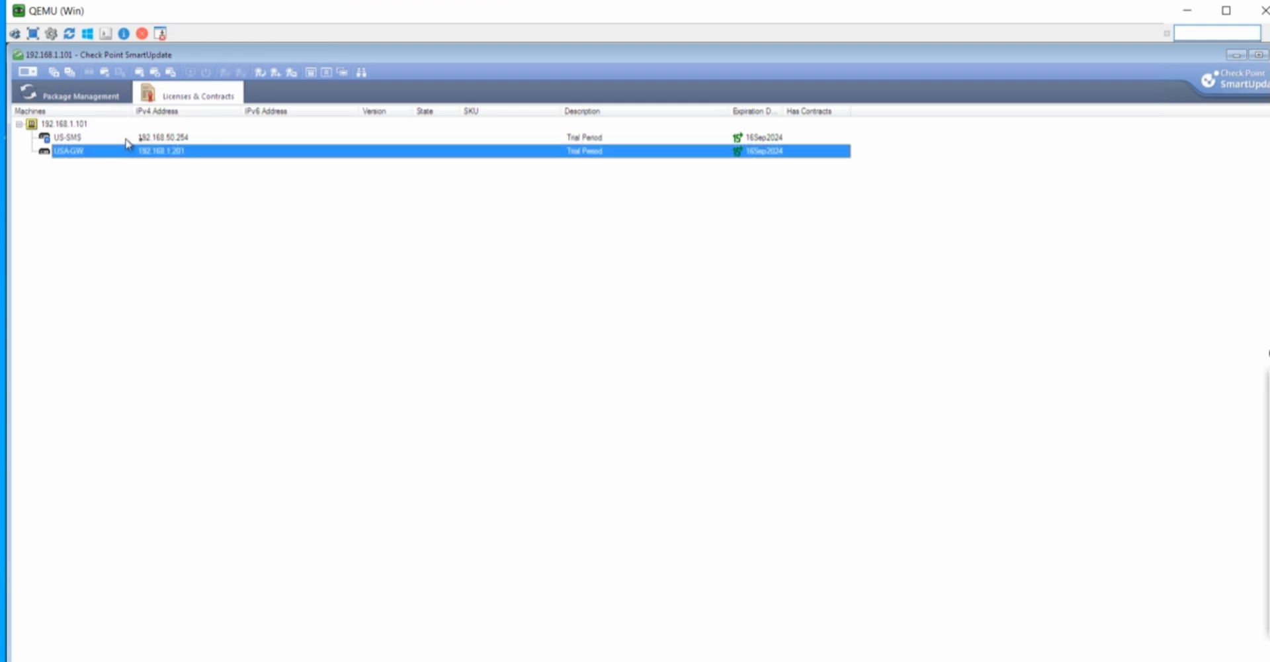
click(149, 139)
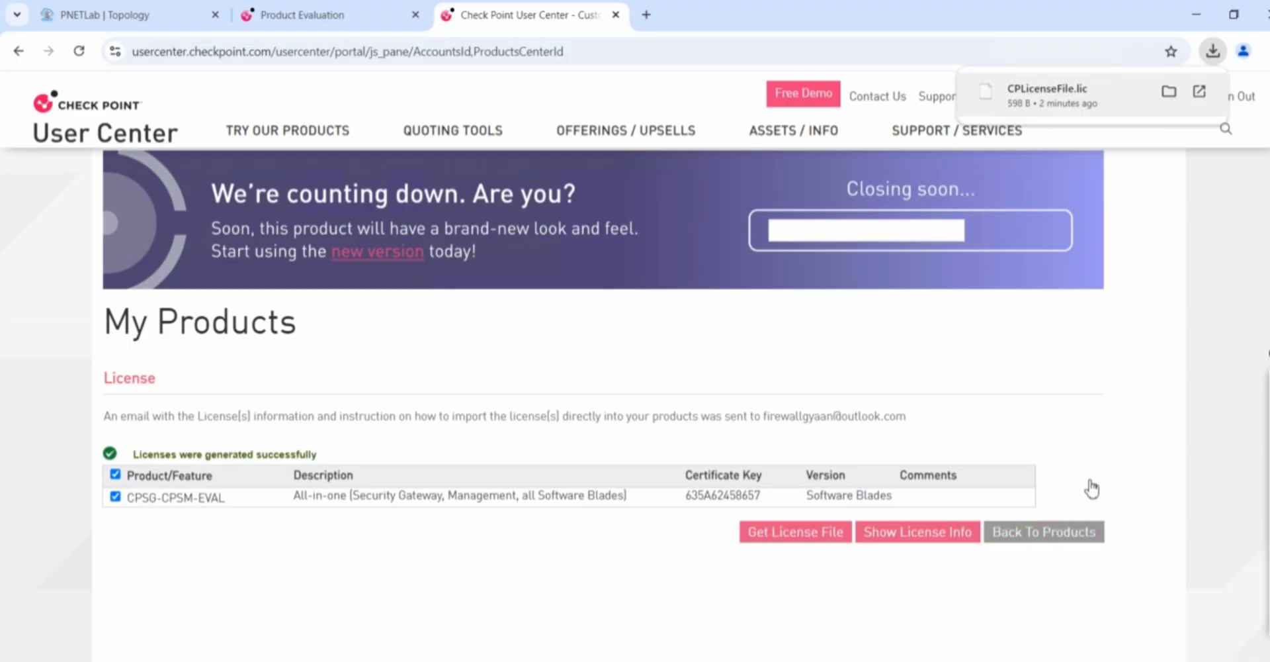
Return to Product Center, dismiss the Evaluate Blades warning, and show the Evaluations summary
click(1036, 544)
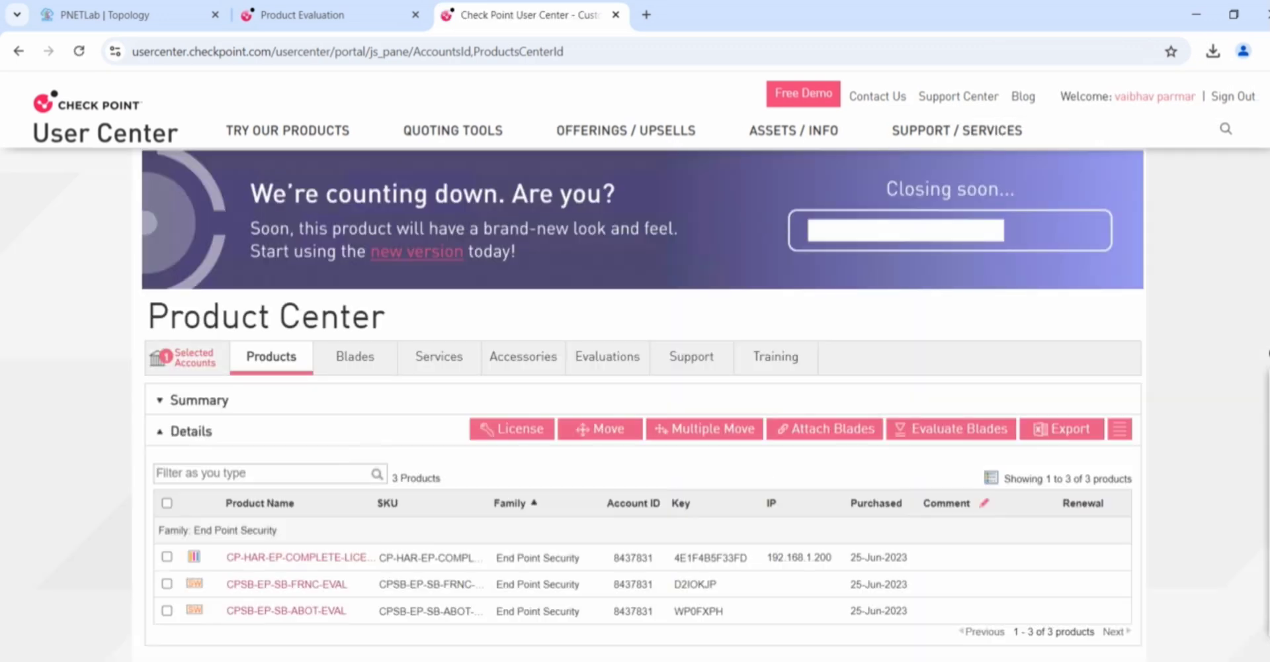
scroll(636, 357, down, 2)
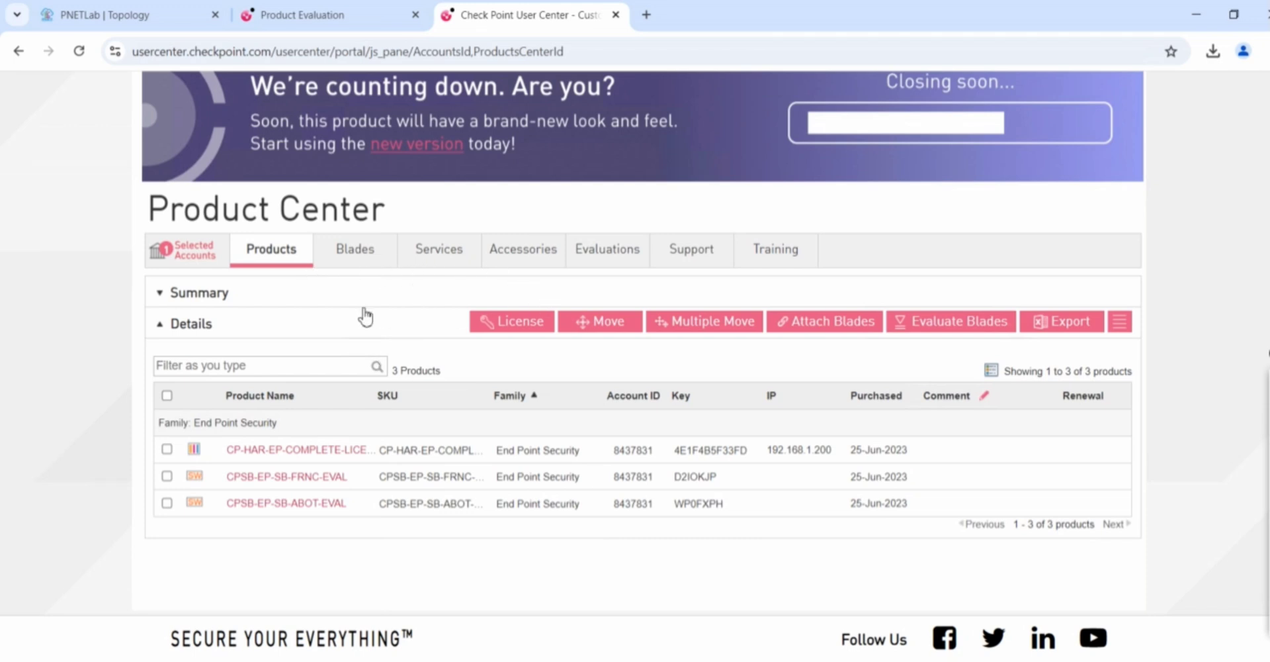
click(949, 326)
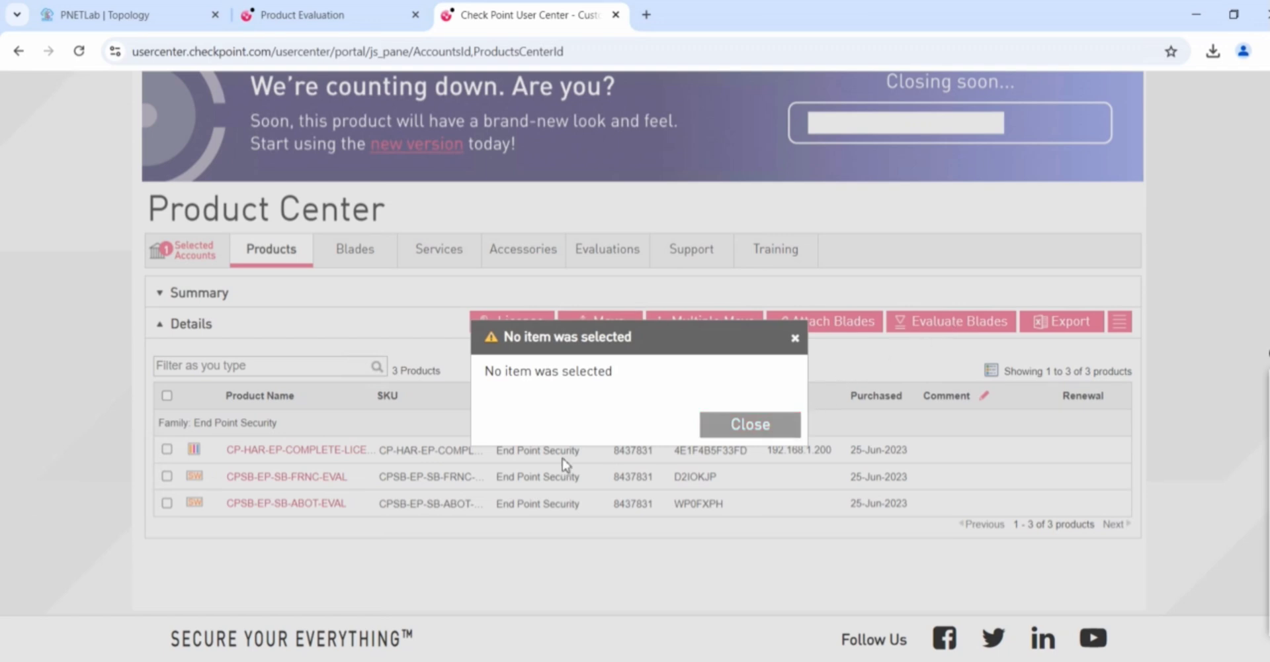
click(758, 430)
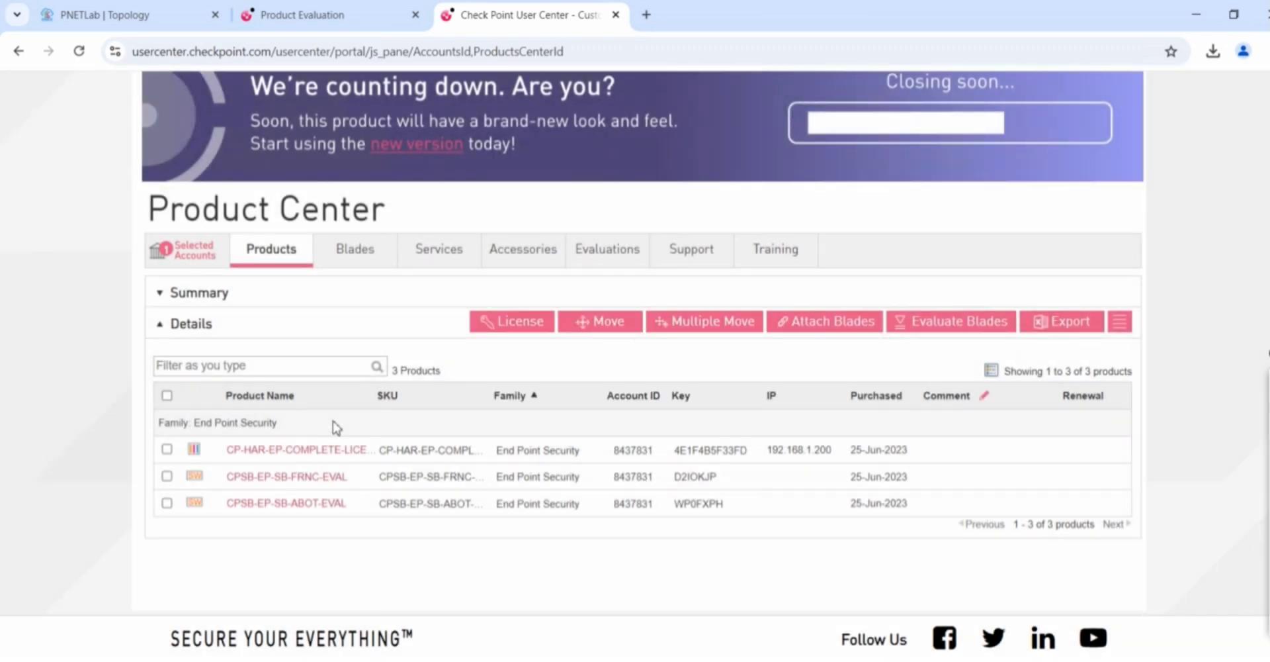
click(598, 251)
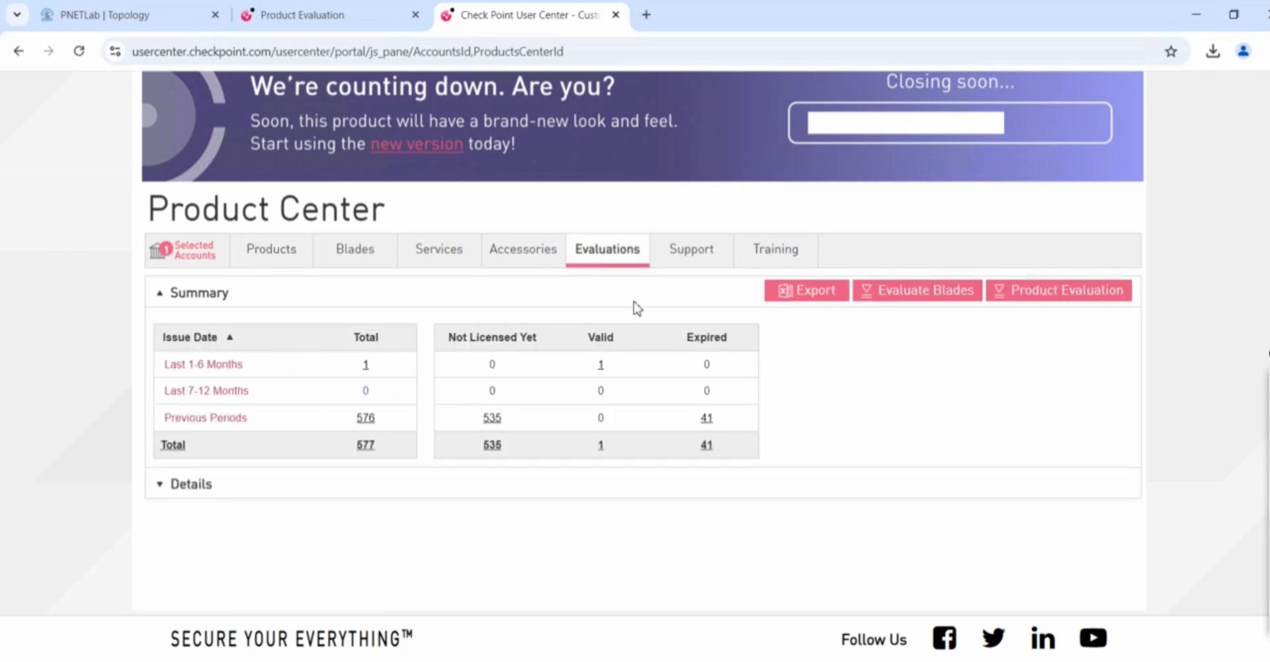
Request an All-in-One software-blade evaluation for management IP 192.168.50.254, accepting the terms
click(1034, 290)
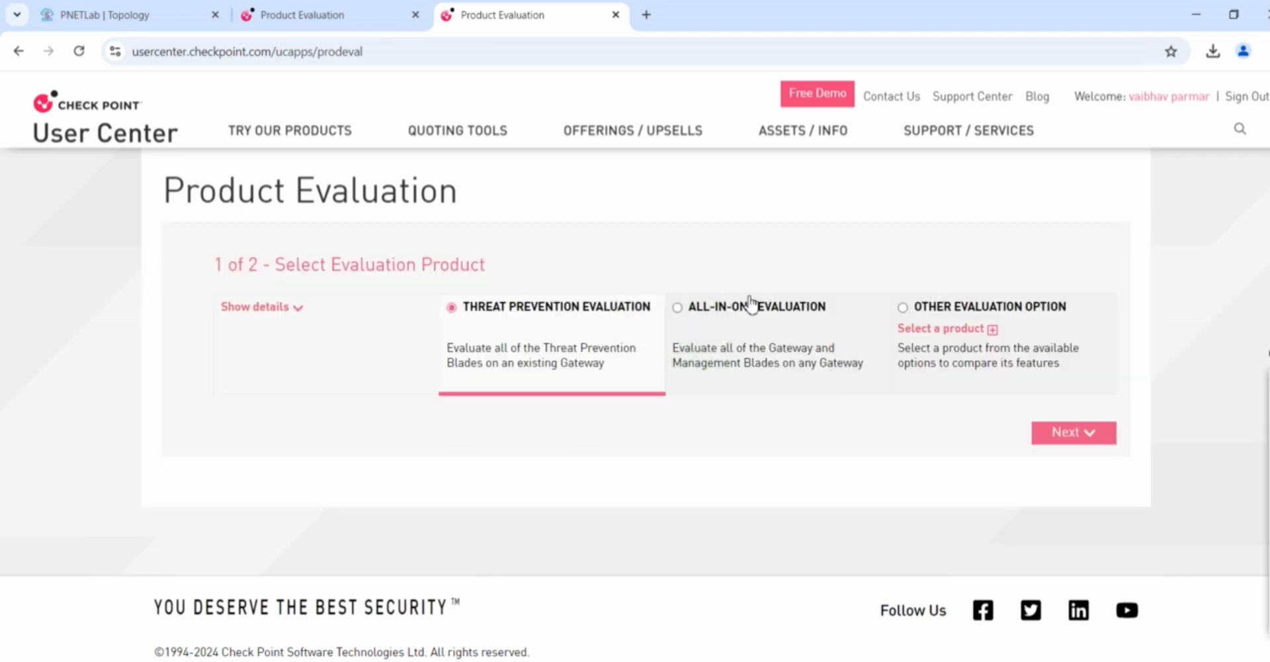
click(677, 308)
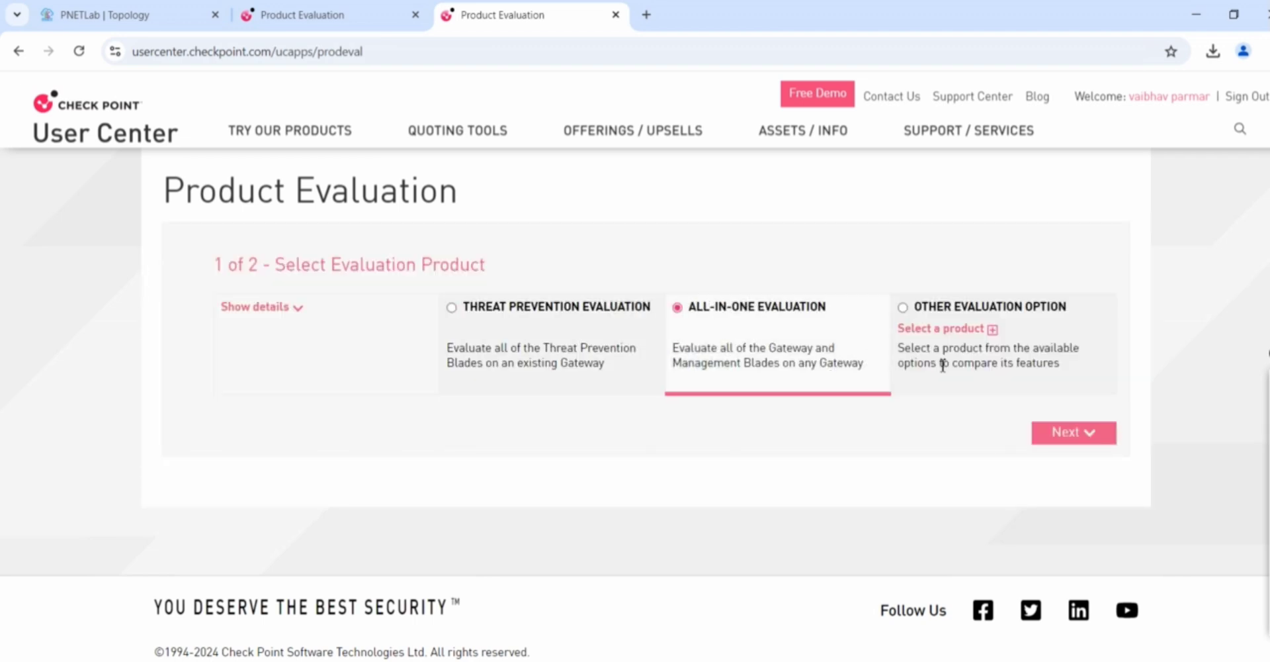
click(1063, 438)
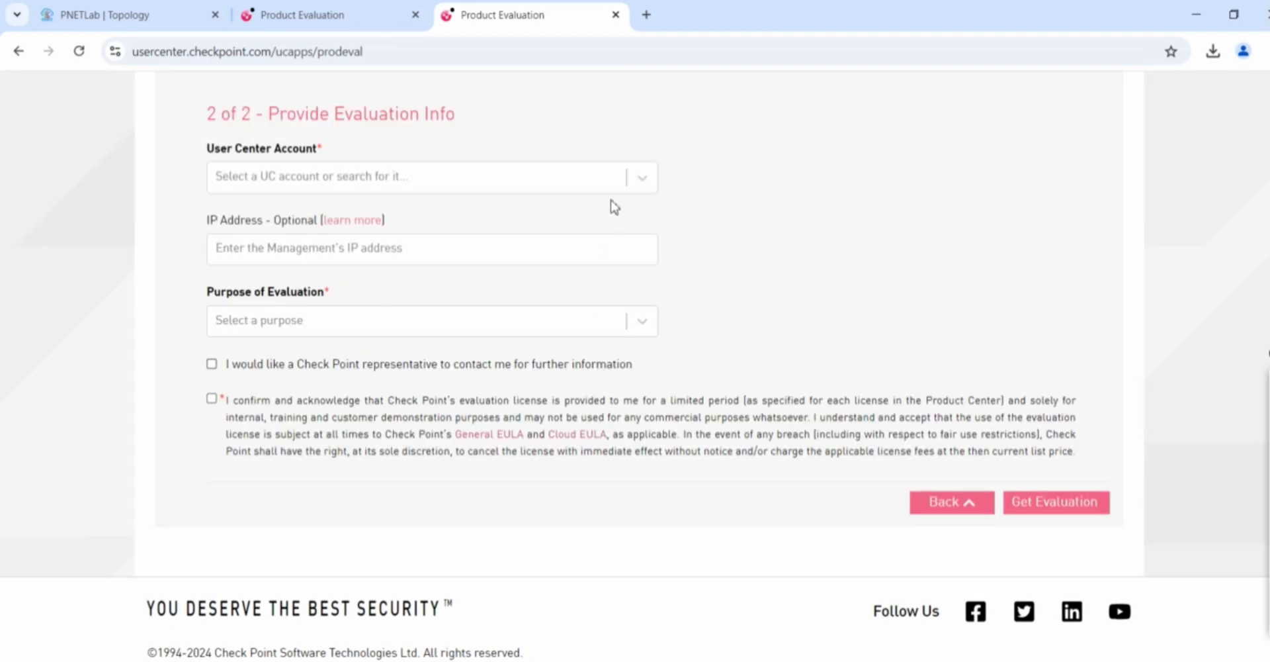
click(642, 178)
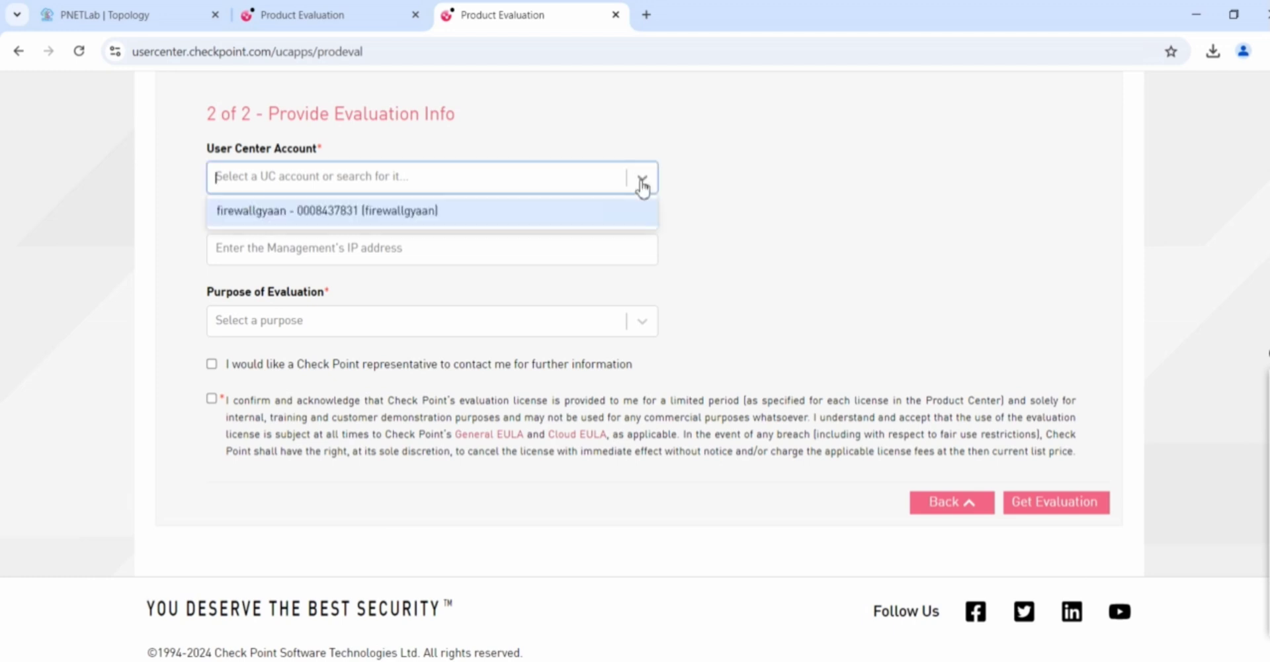
click(426, 213)
click(445, 250)
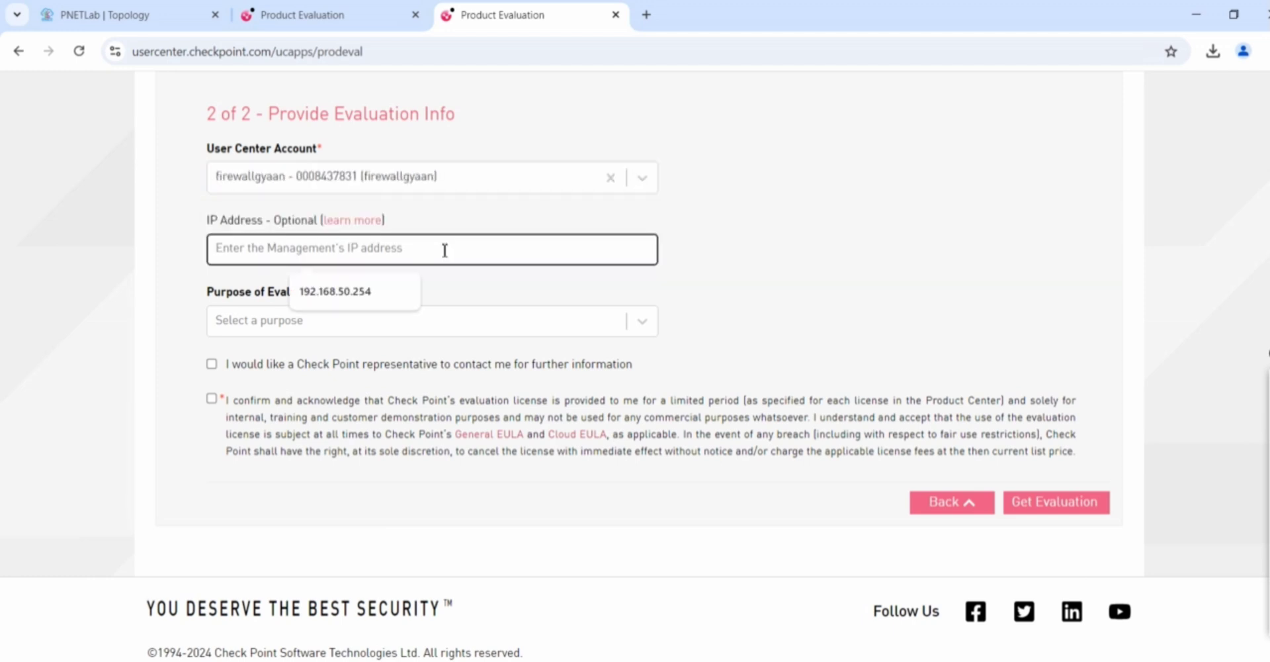
click(368, 290)
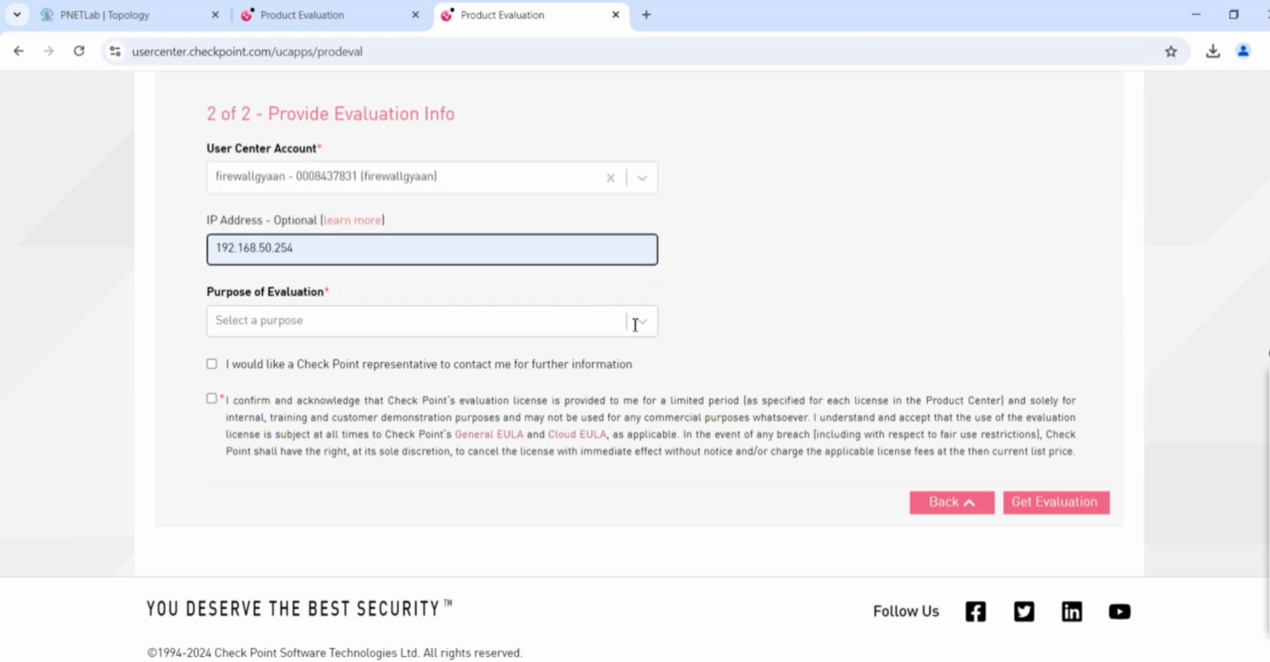
click(641, 321)
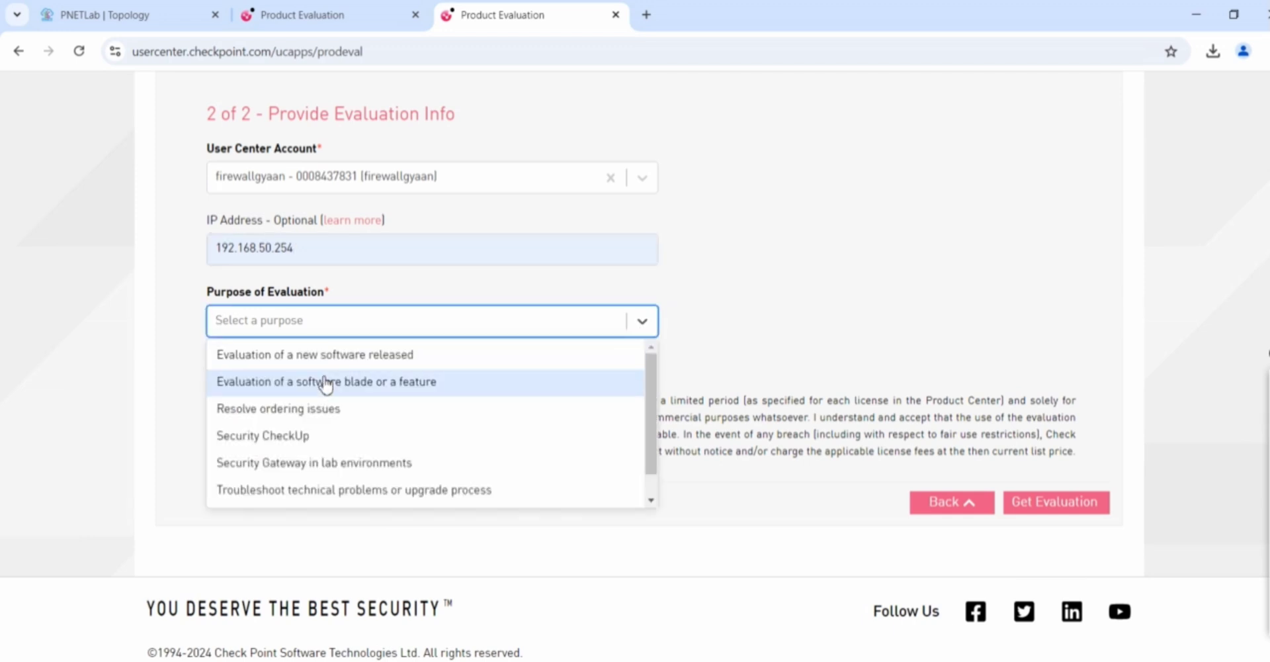
click(325, 384)
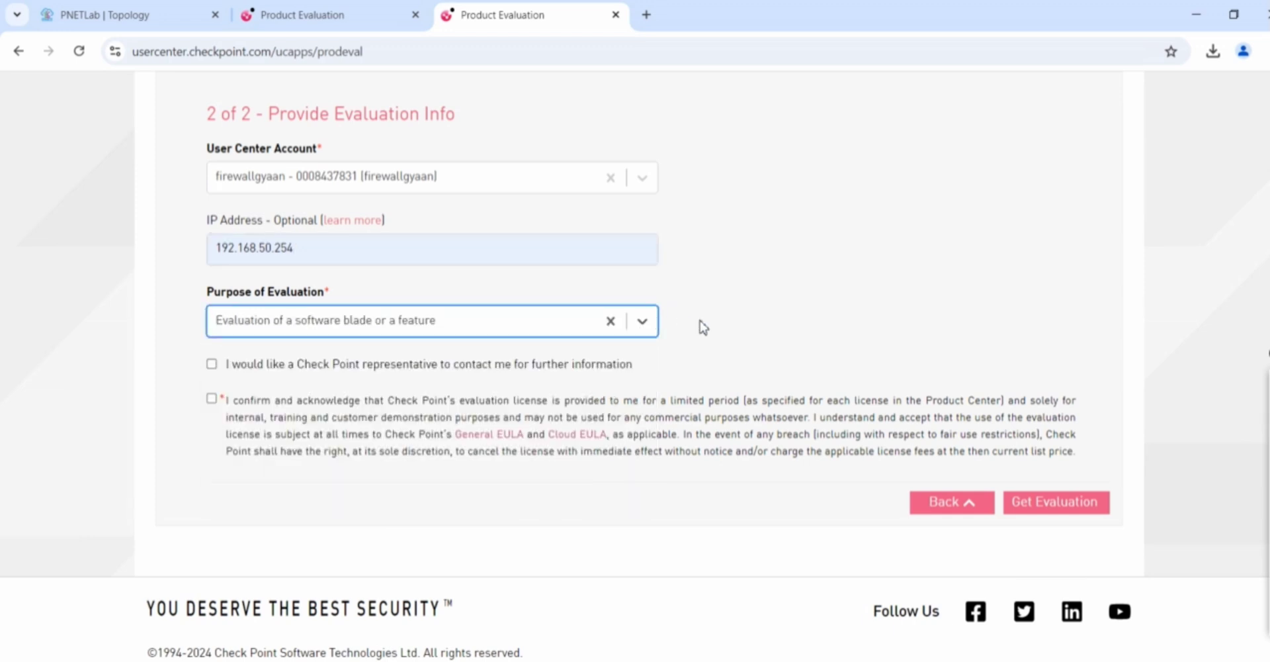
click(212, 398)
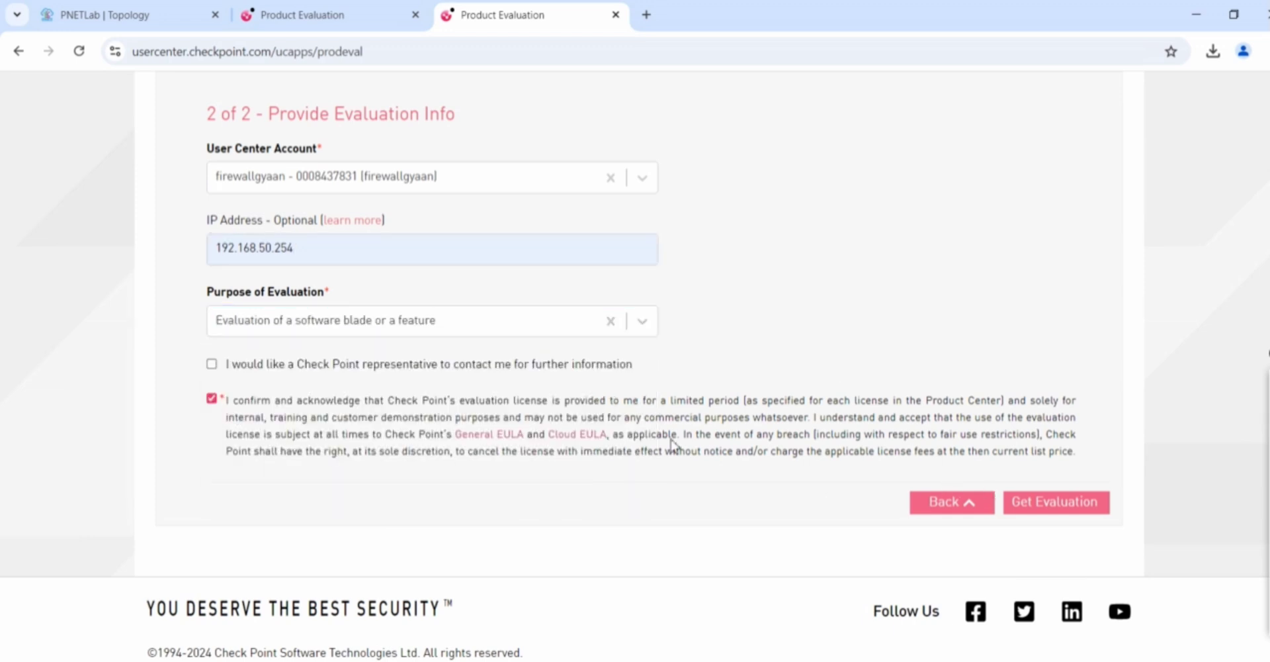
click(1026, 508)
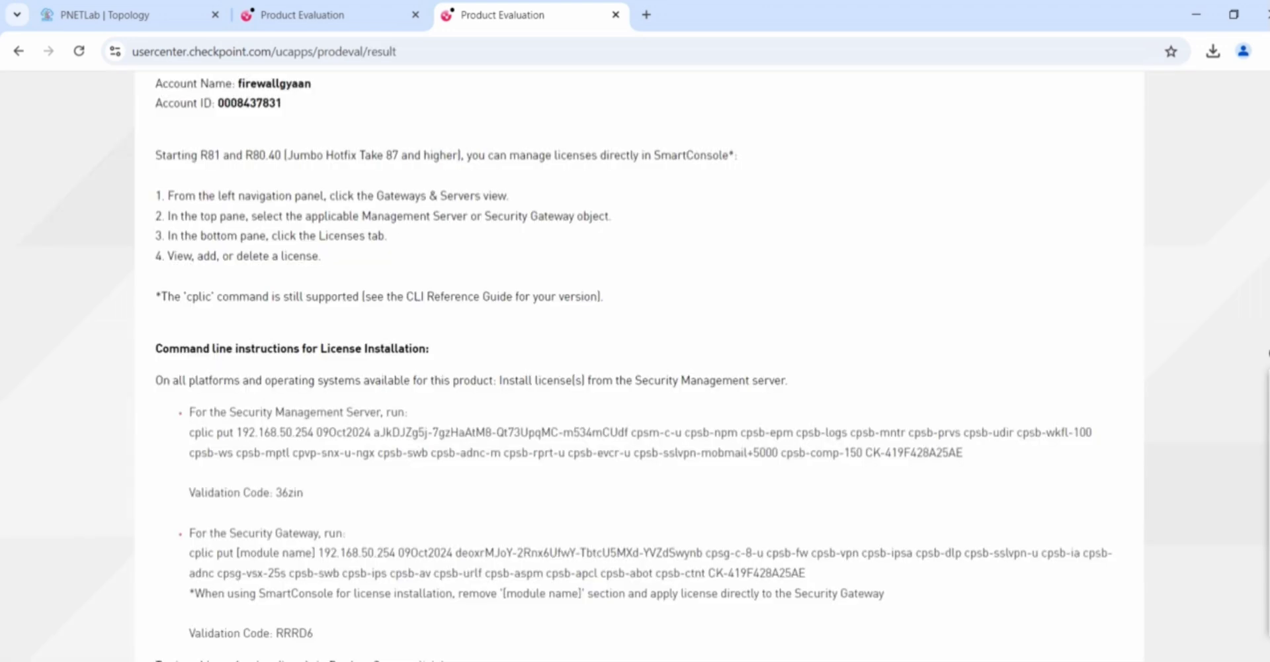
Open the License form for the CPSG-CPSM-EVAL bundle product
scroll(514, 377, down, 4)
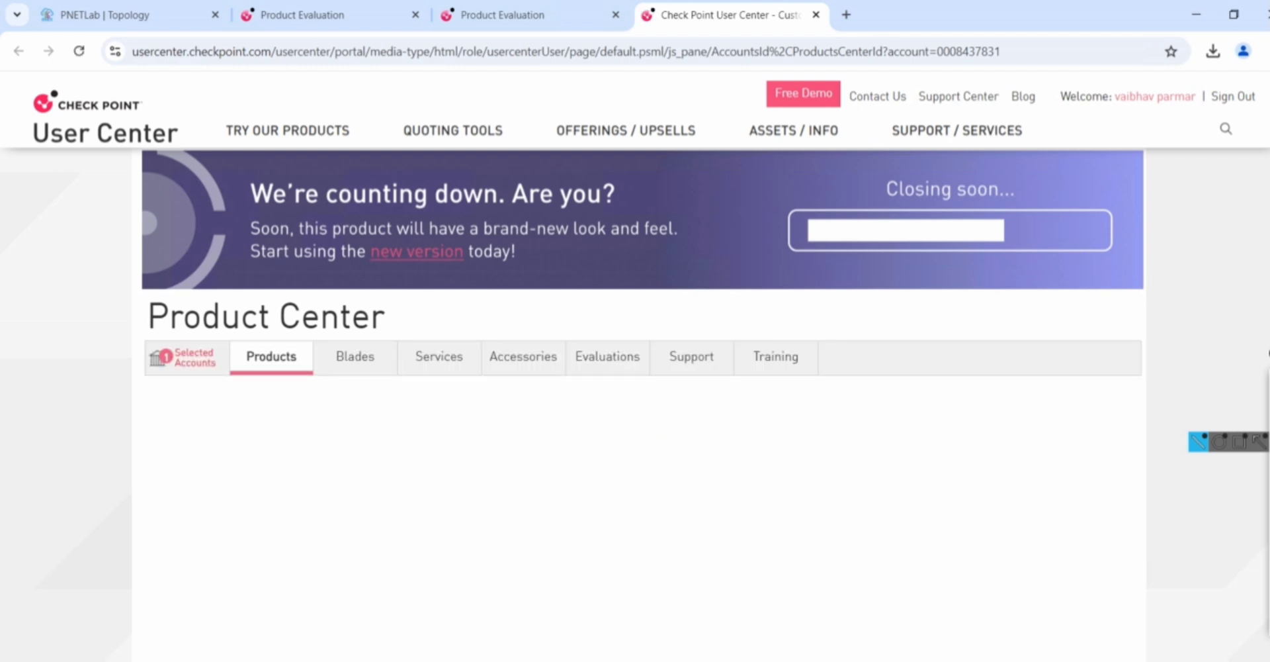
scroll(1244, 266, down, 1)
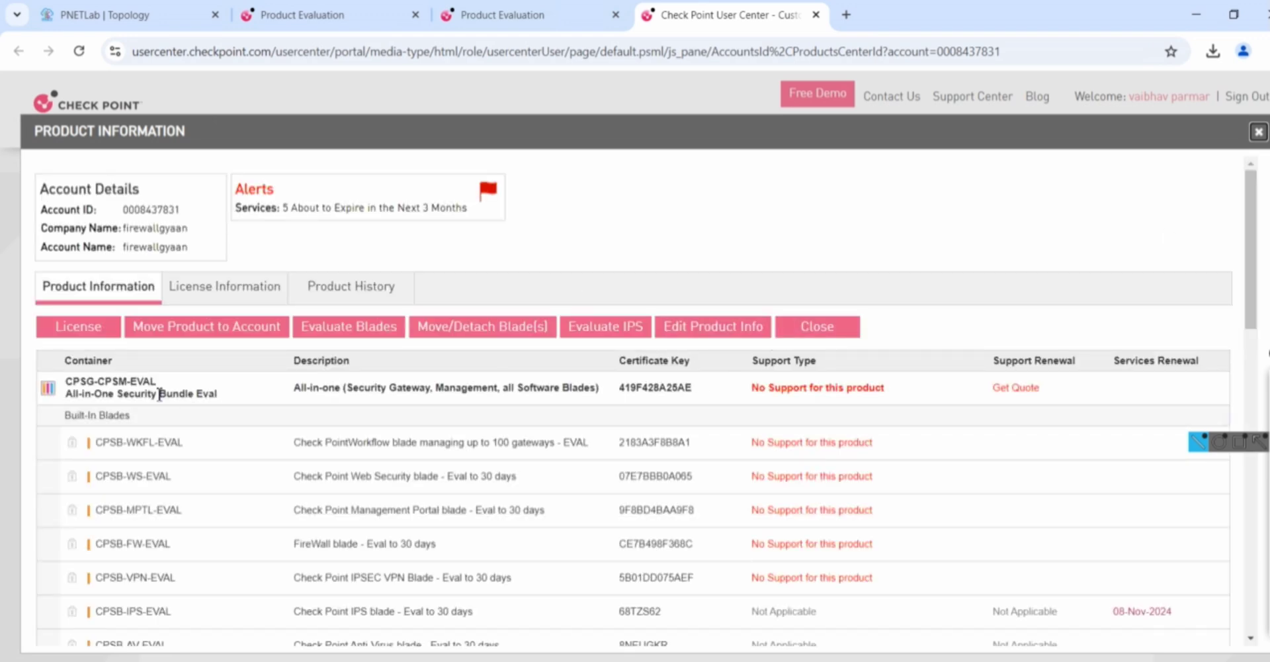
click(93, 333)
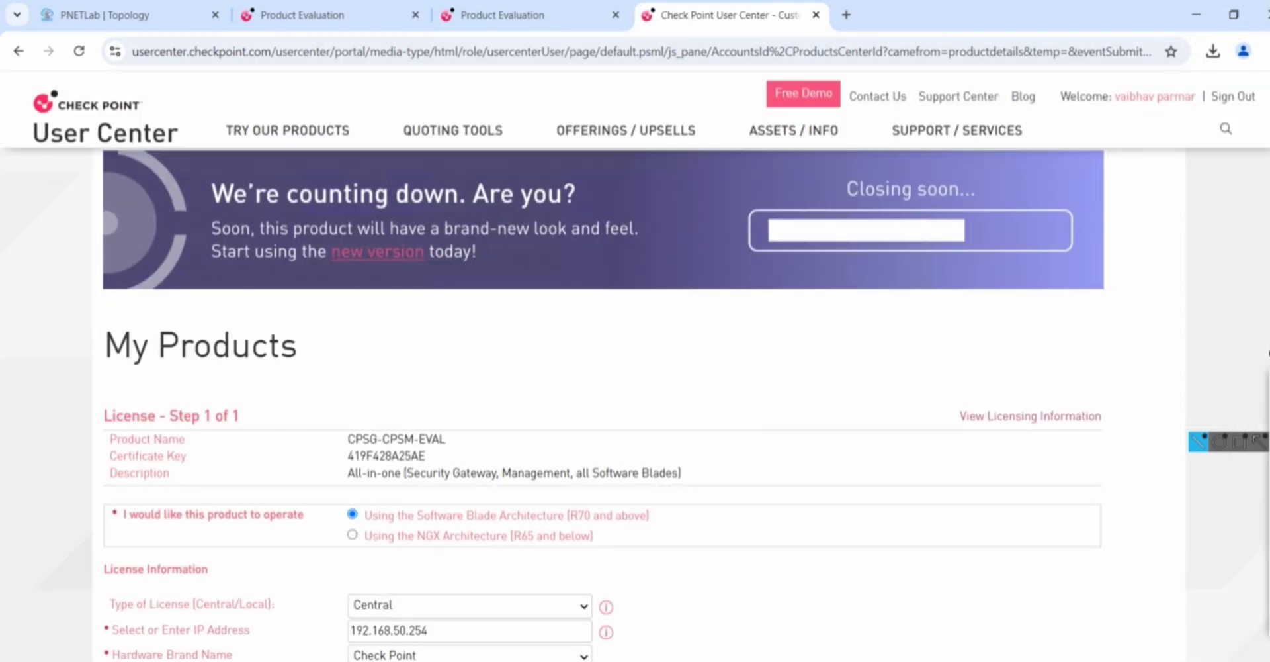
Set the license type to Local, keeping Check Point as the hardware brand
key(alt+Tab)
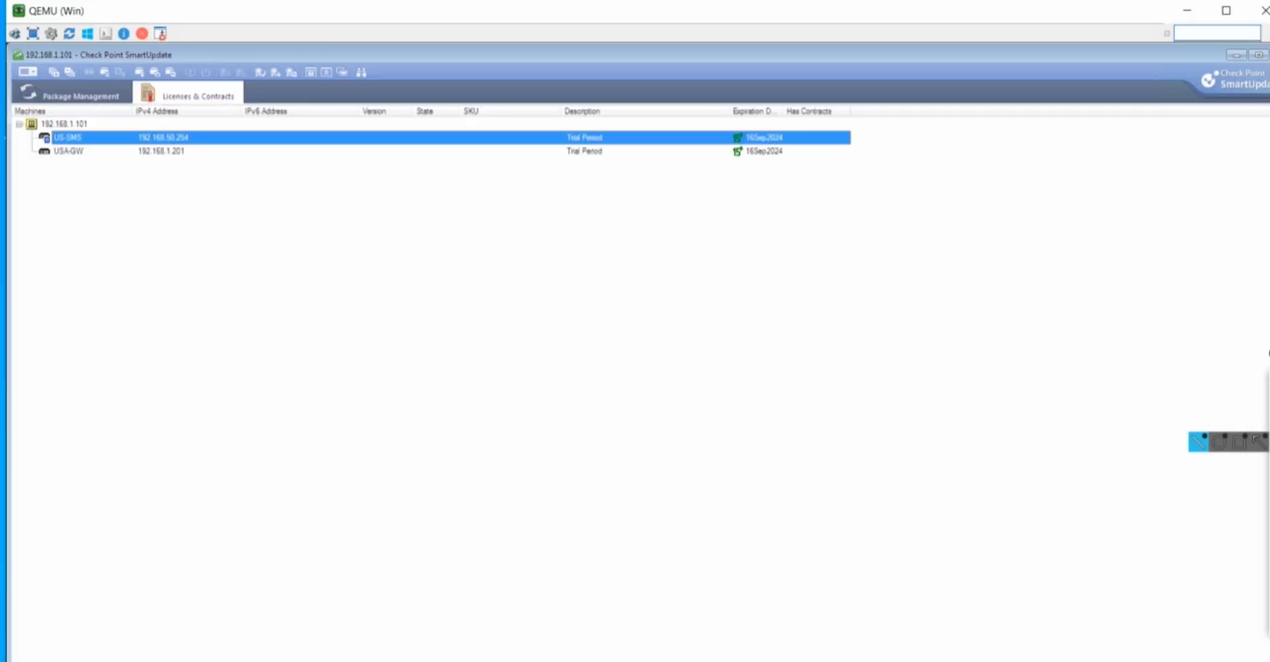
key(alt+Tab)
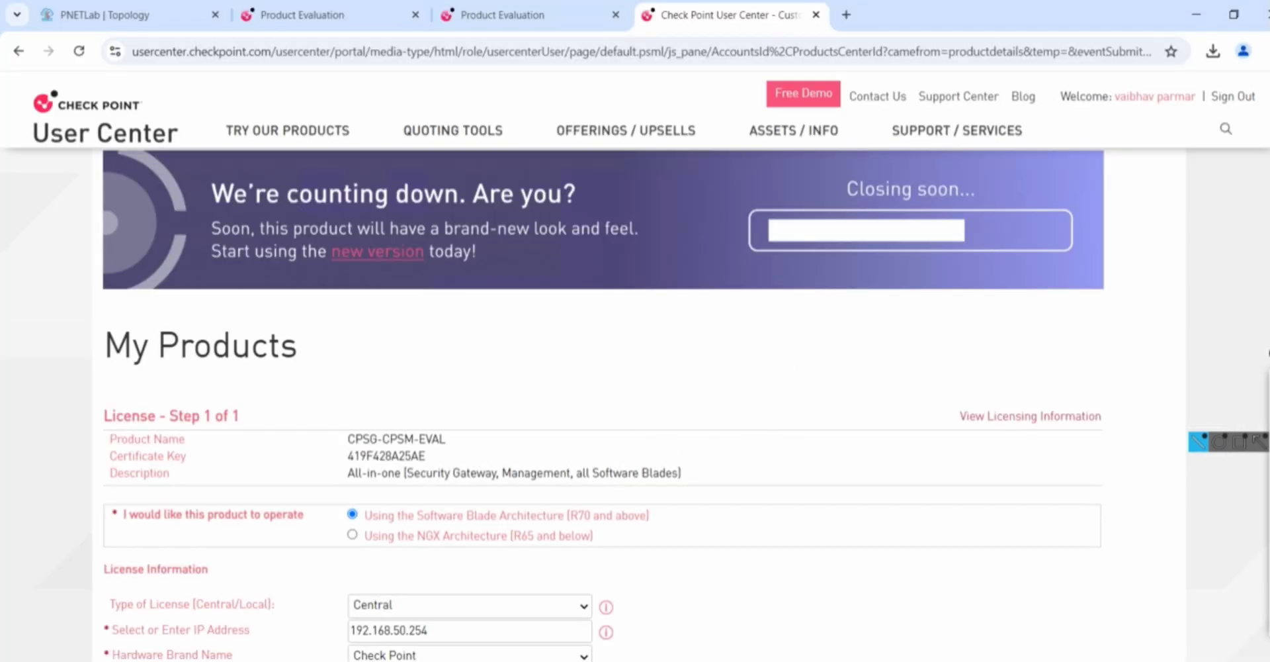
scroll(591, 419, down, 3)
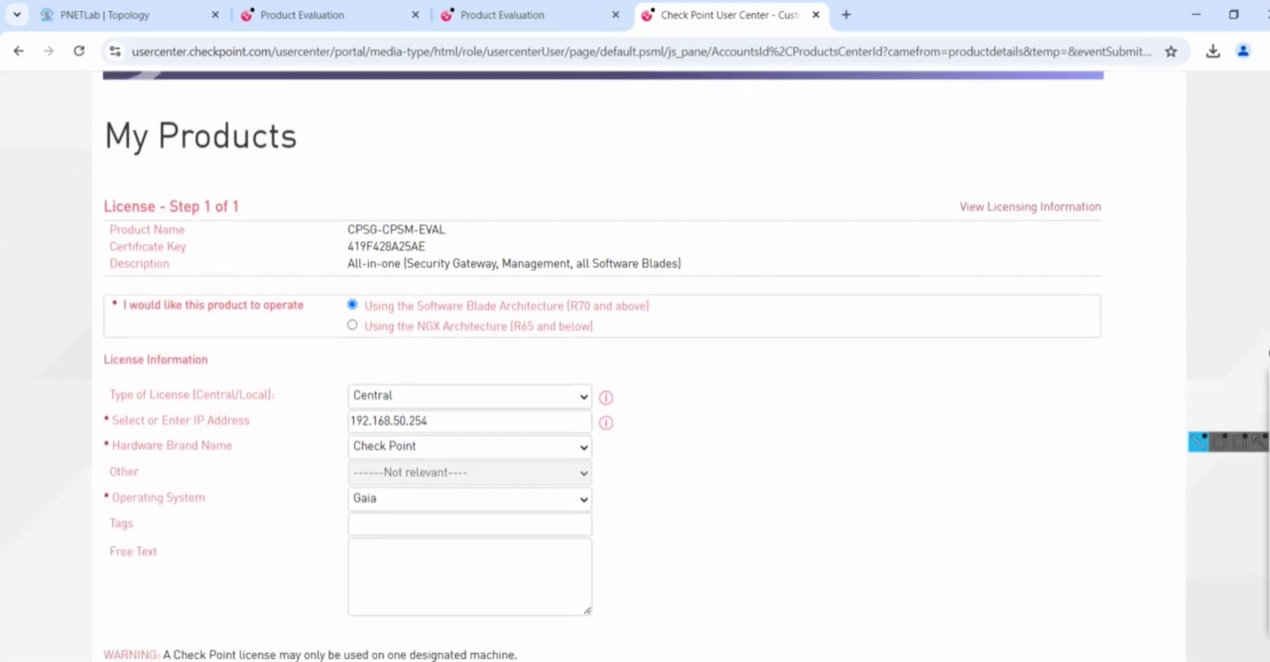
click(584, 376)
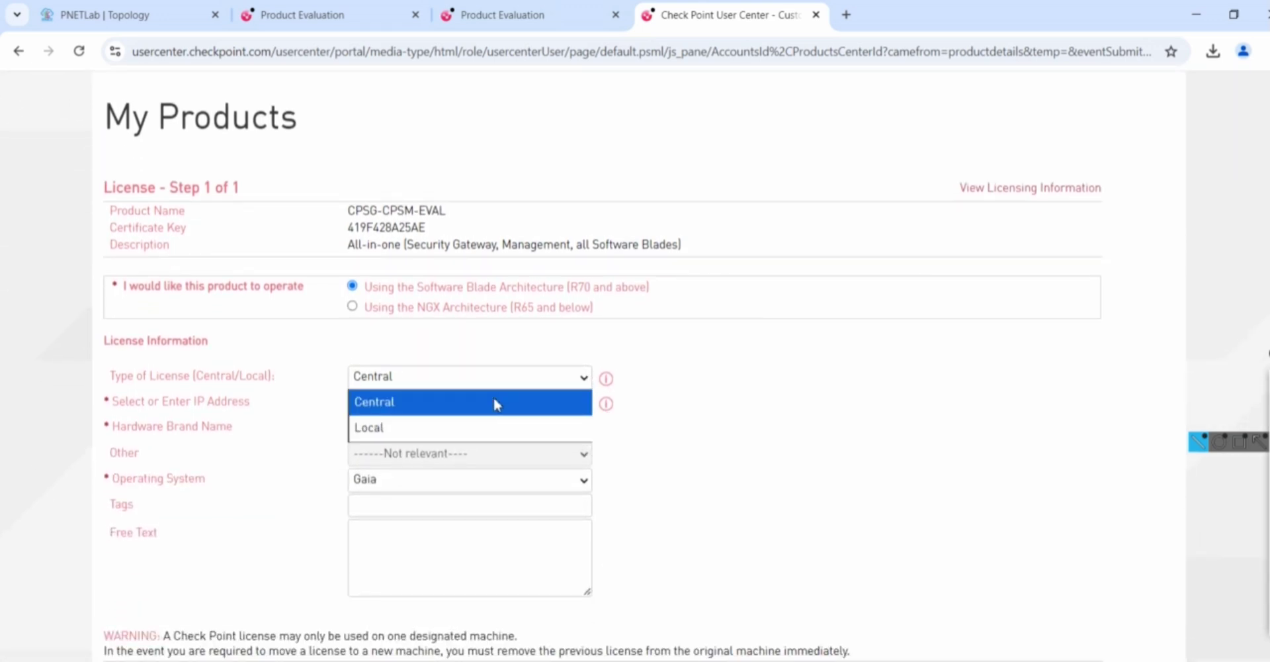
click(455, 431)
click(462, 431)
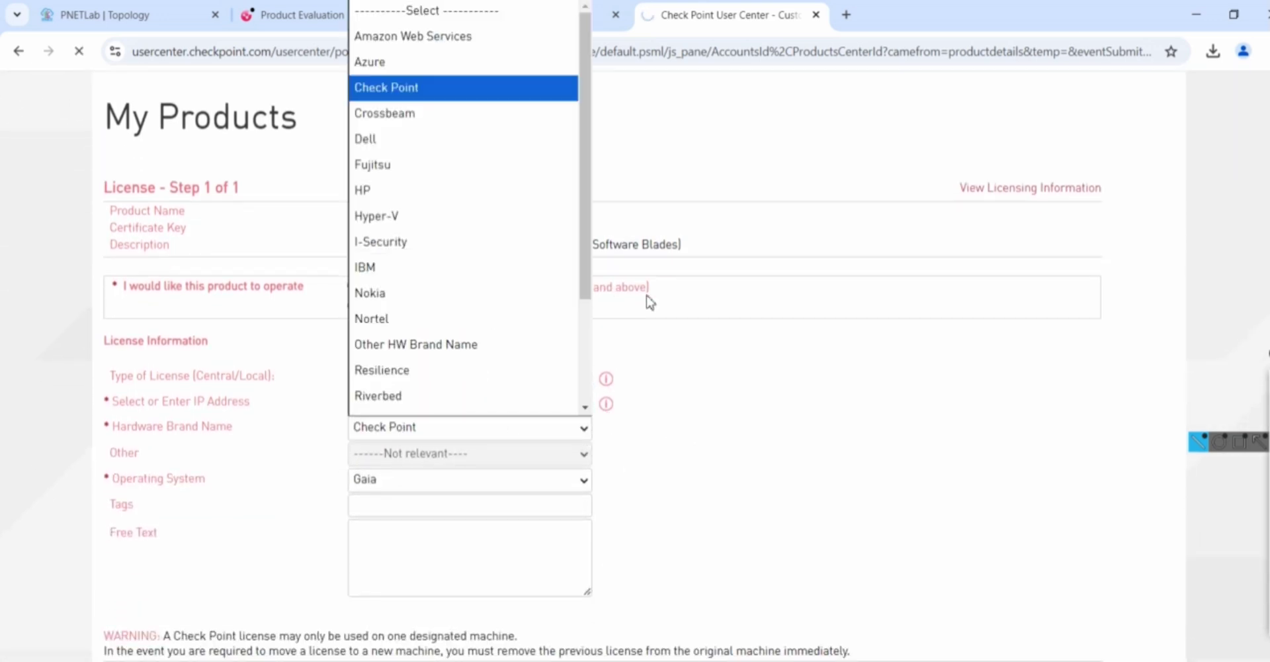
key(Down)
key(Down)
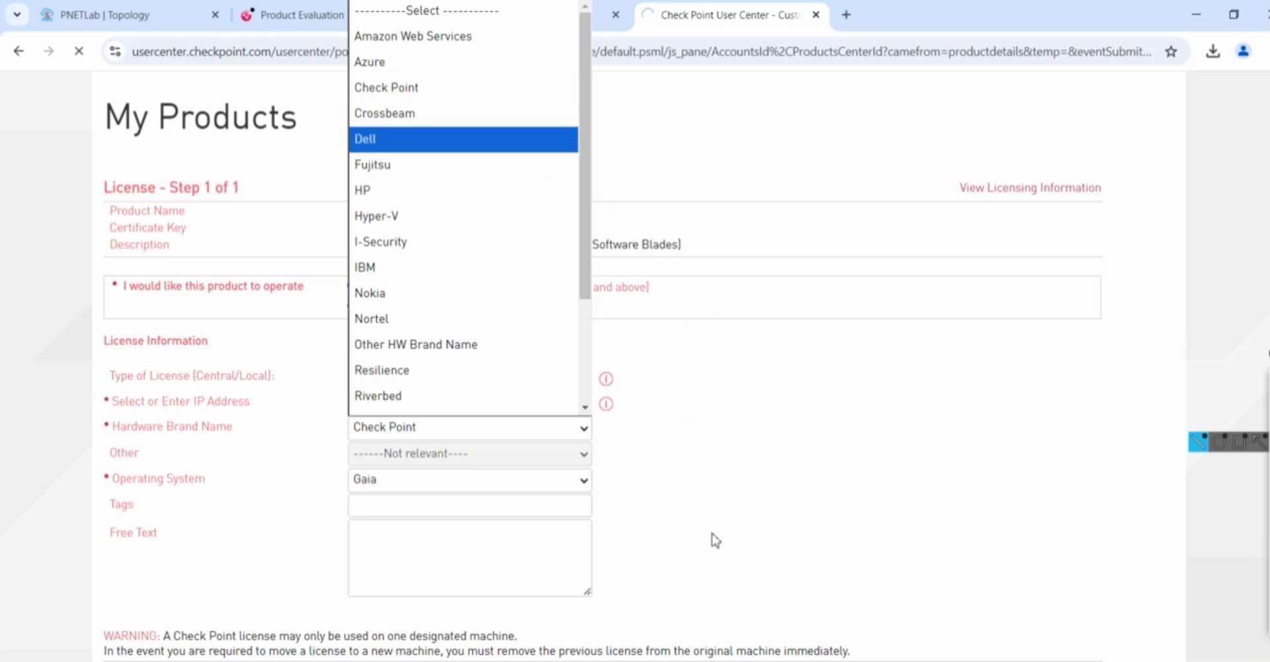
click(403, 94)
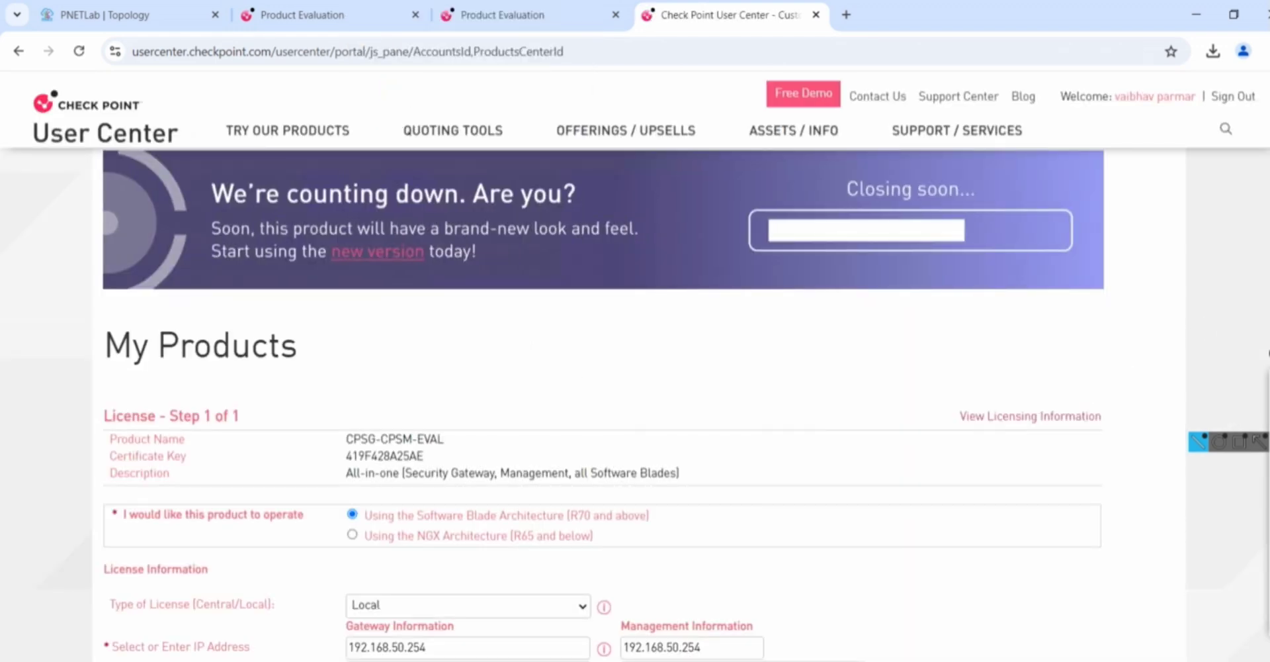
Enter gateway IP 192.168.1.201, set management brand to Check Point, and generate the license
scroll(506, 472, down, 3)
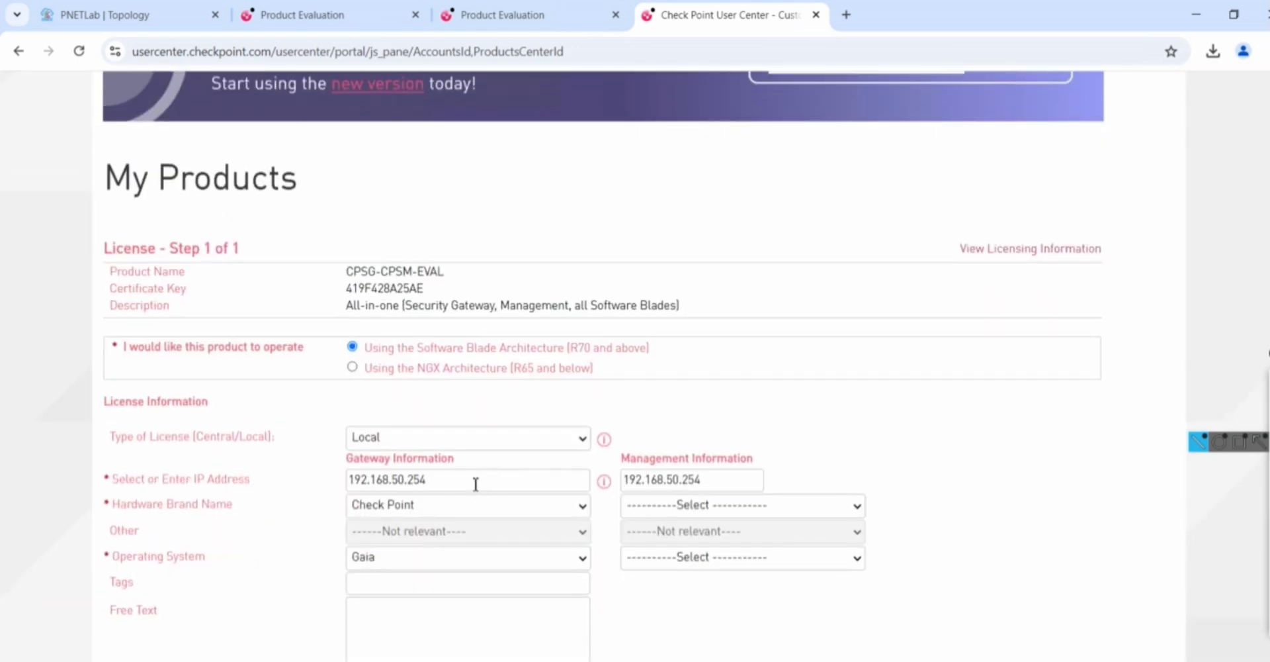
click(476, 484)
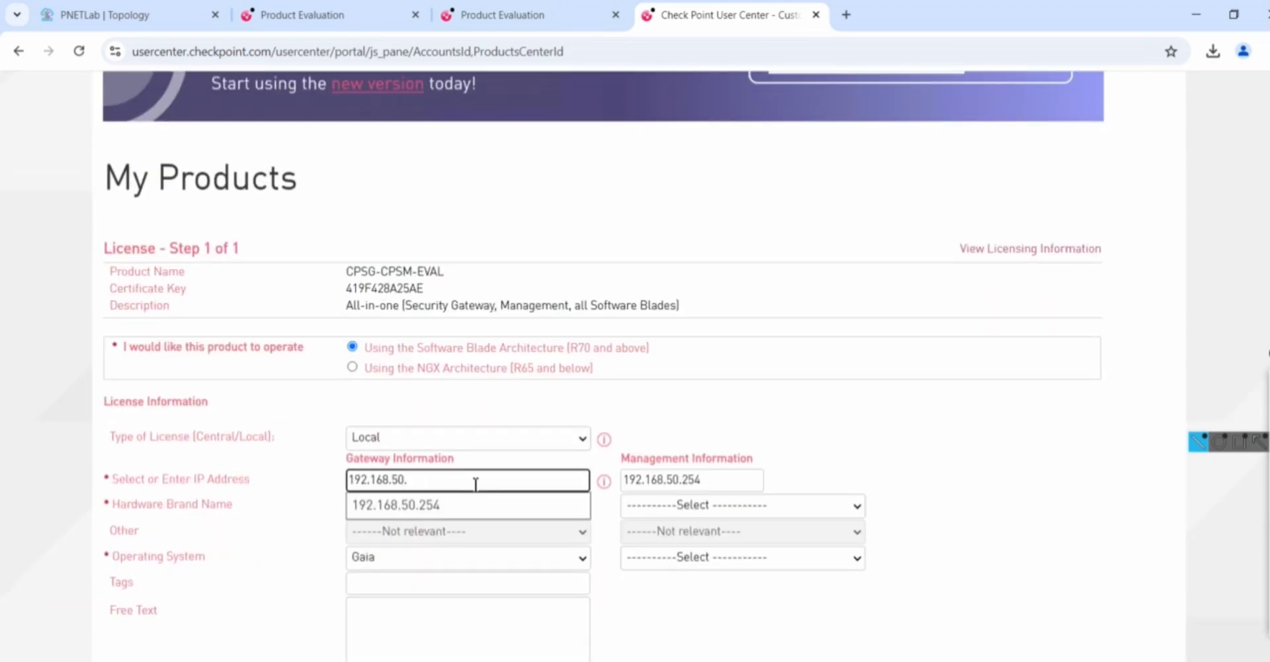
text(192.168.50.)
key(BackSpace)
key(BackSpace)
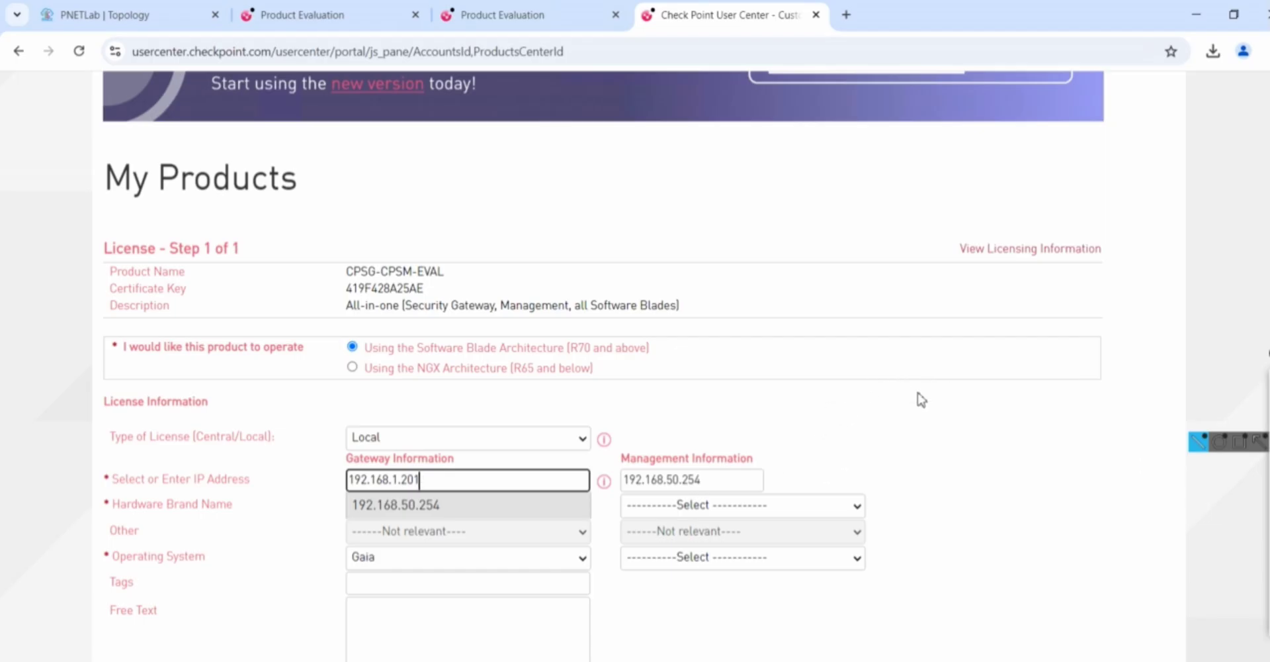
click(922, 399)
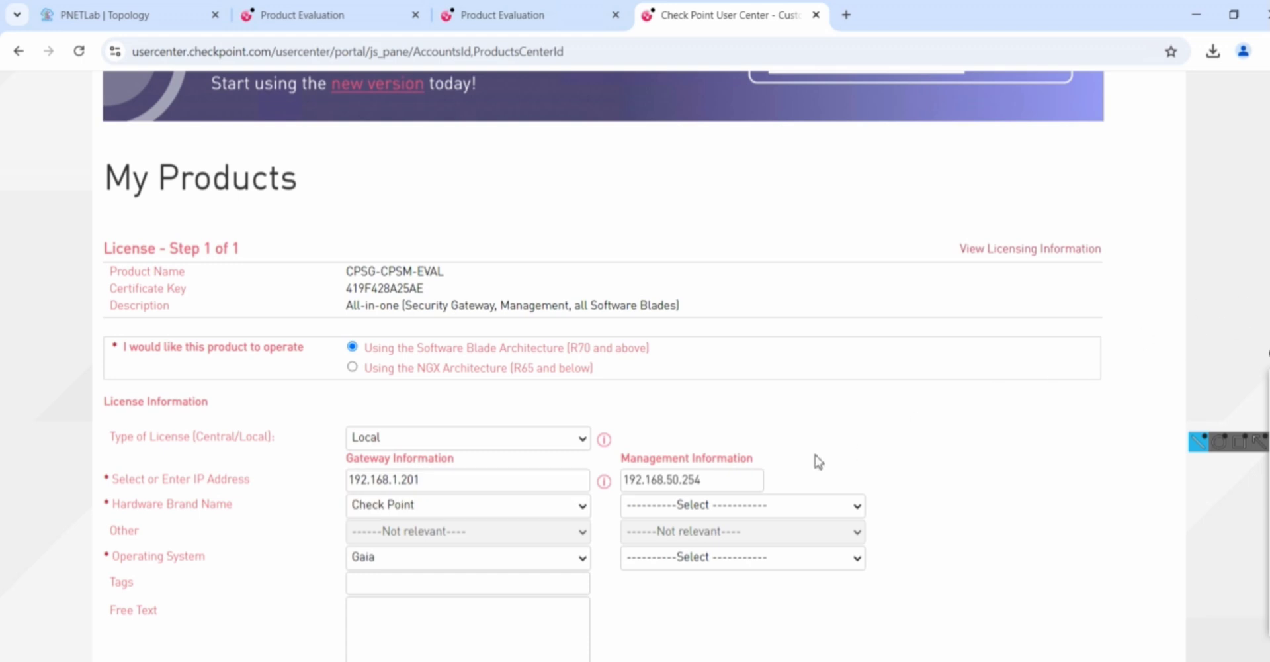
click(728, 509)
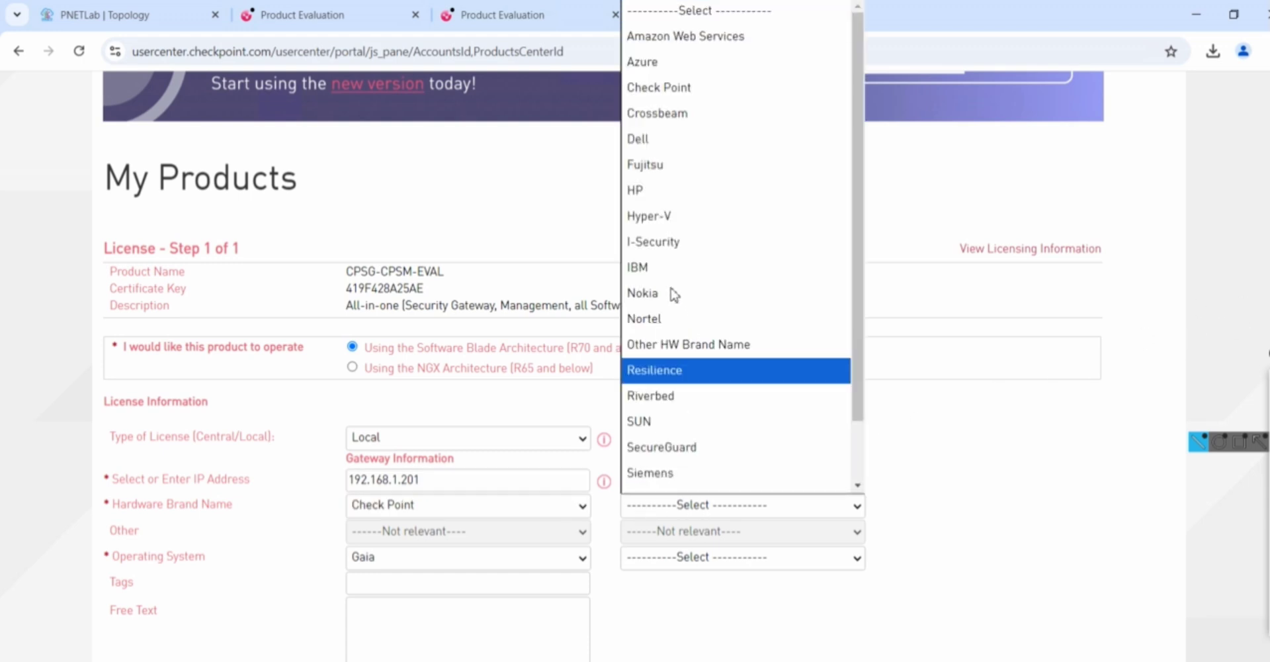
click(652, 90)
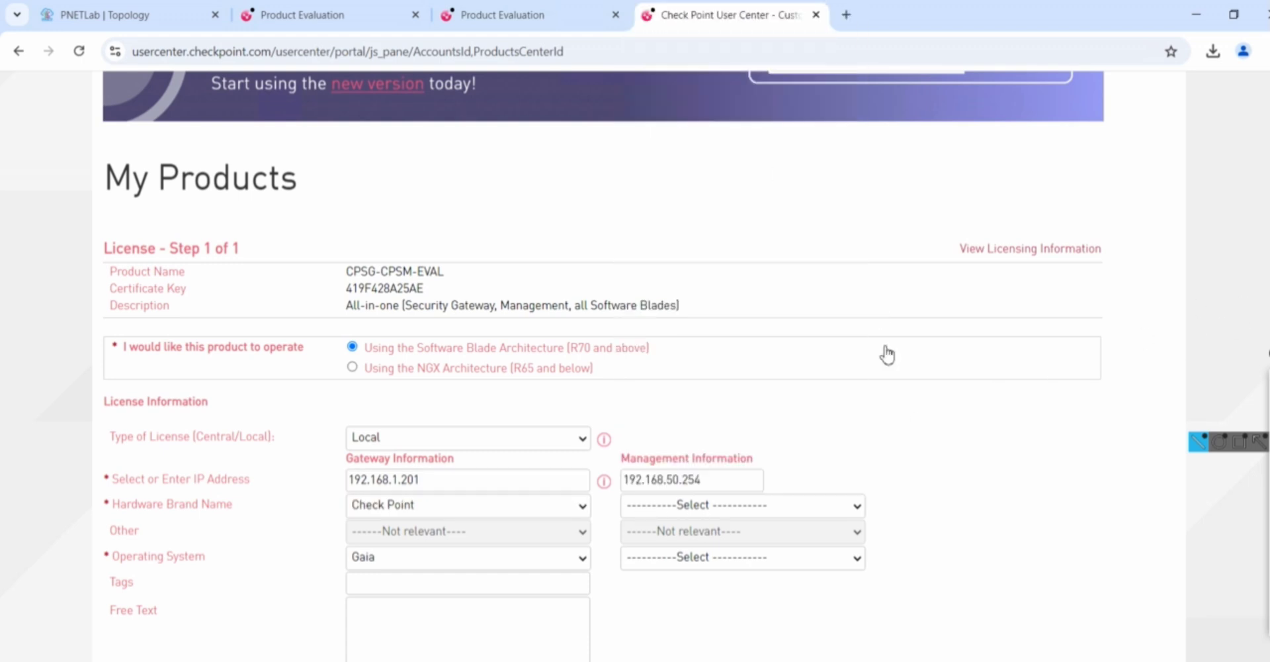
scroll(604, 364, down, 3)
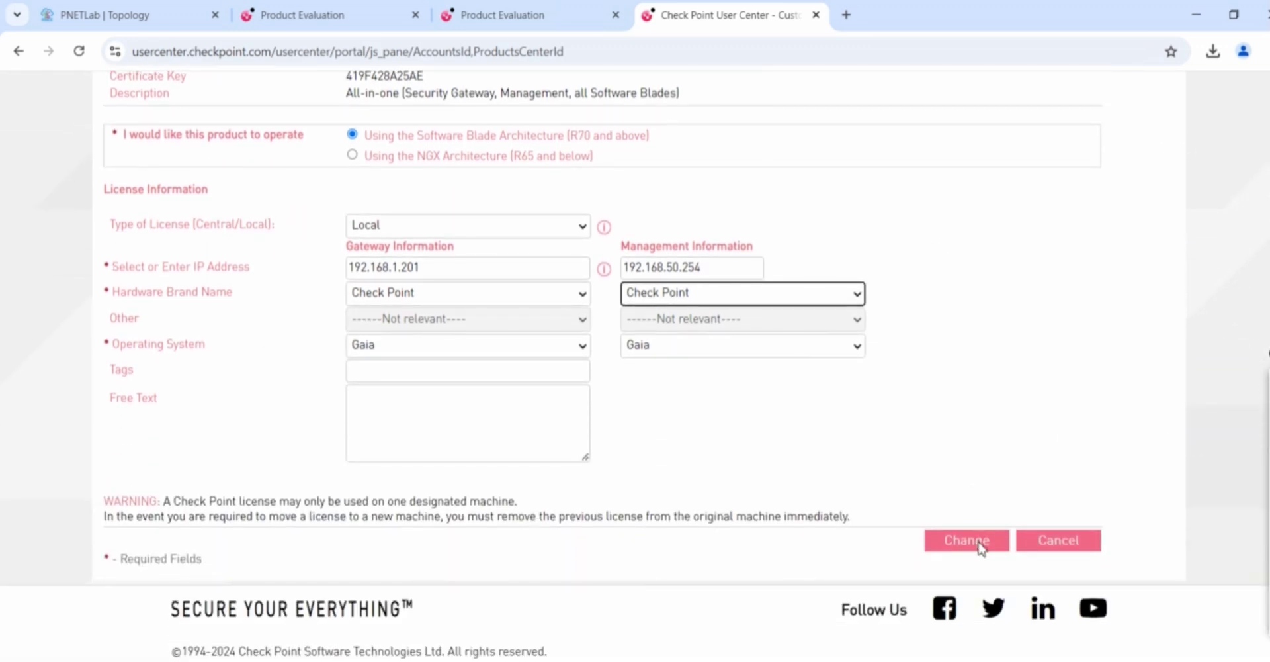
click(981, 548)
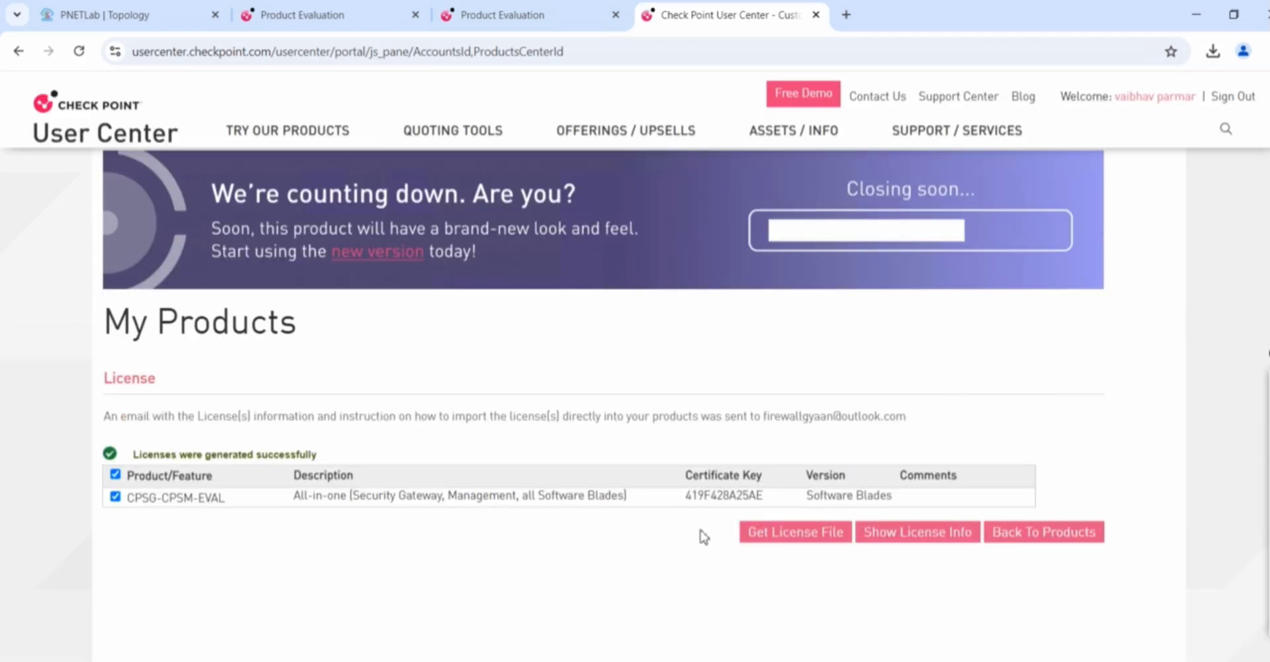
Download the generated license file and fetch licenses from the management server
click(794, 539)
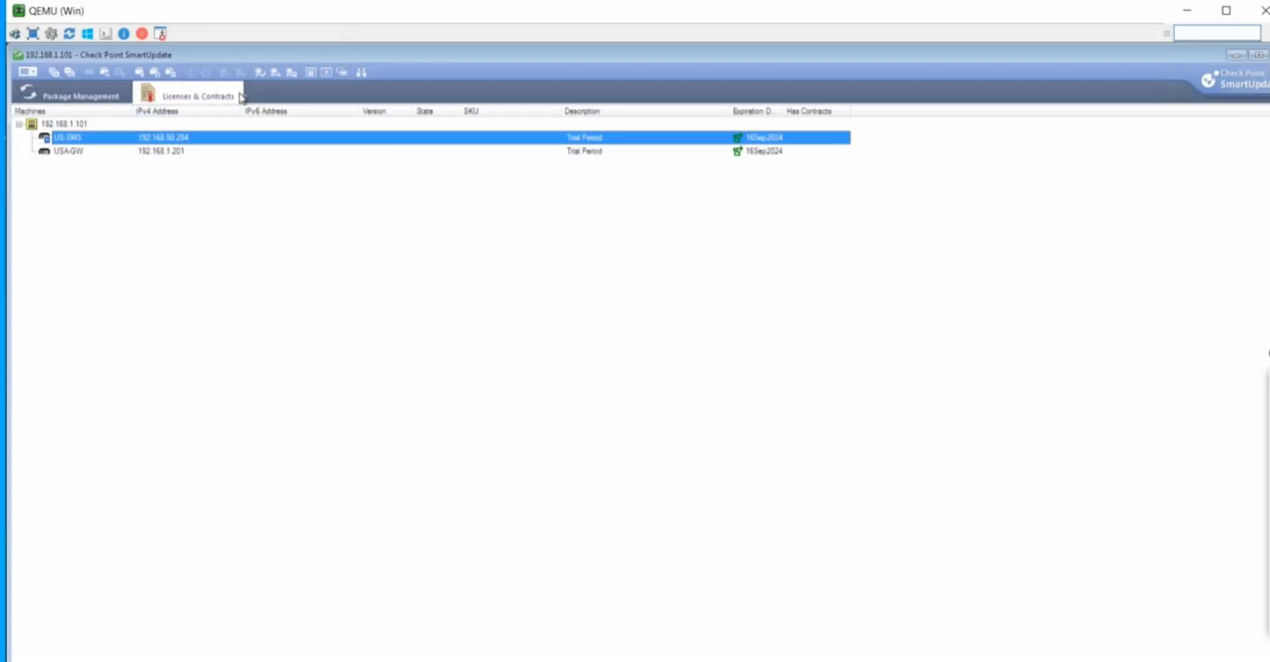
click(36, 77)
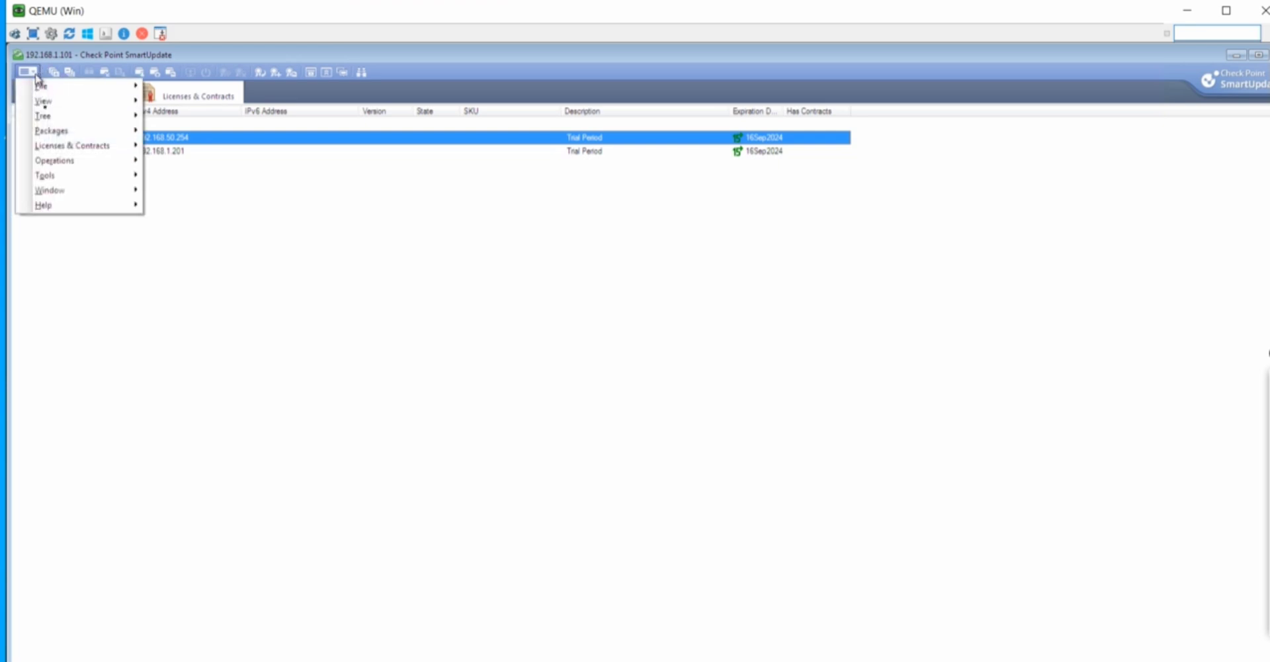
mouse_move(60, 121)
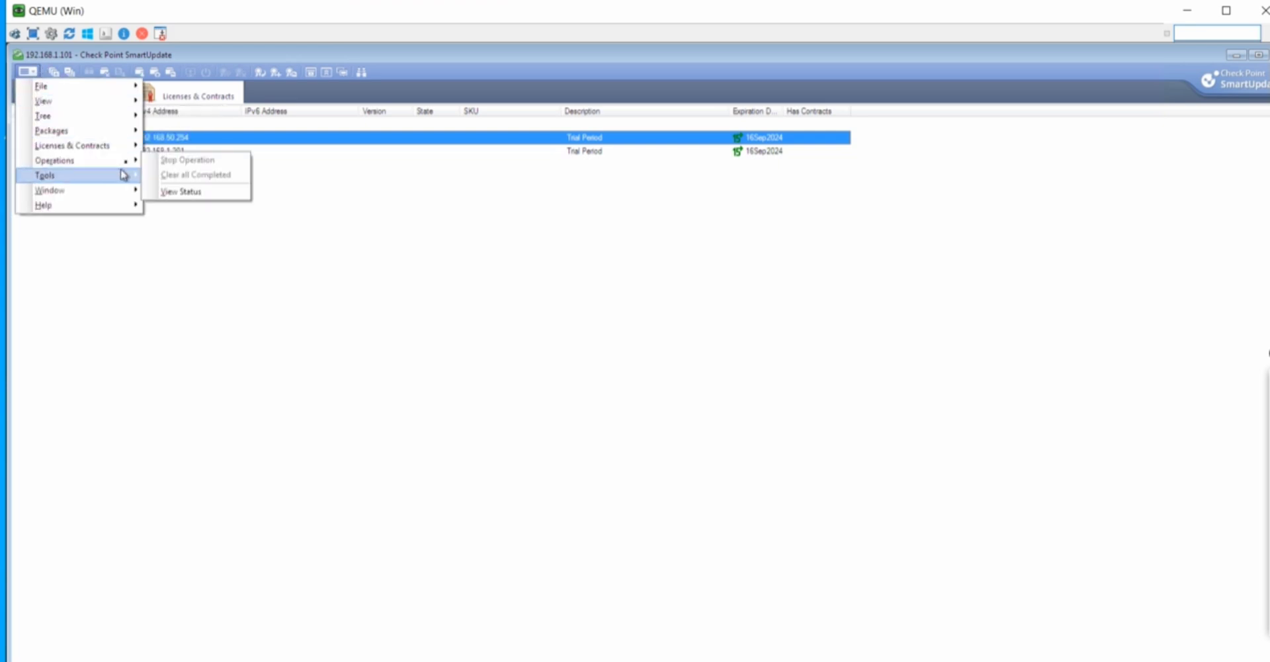
mouse_move(127, 148)
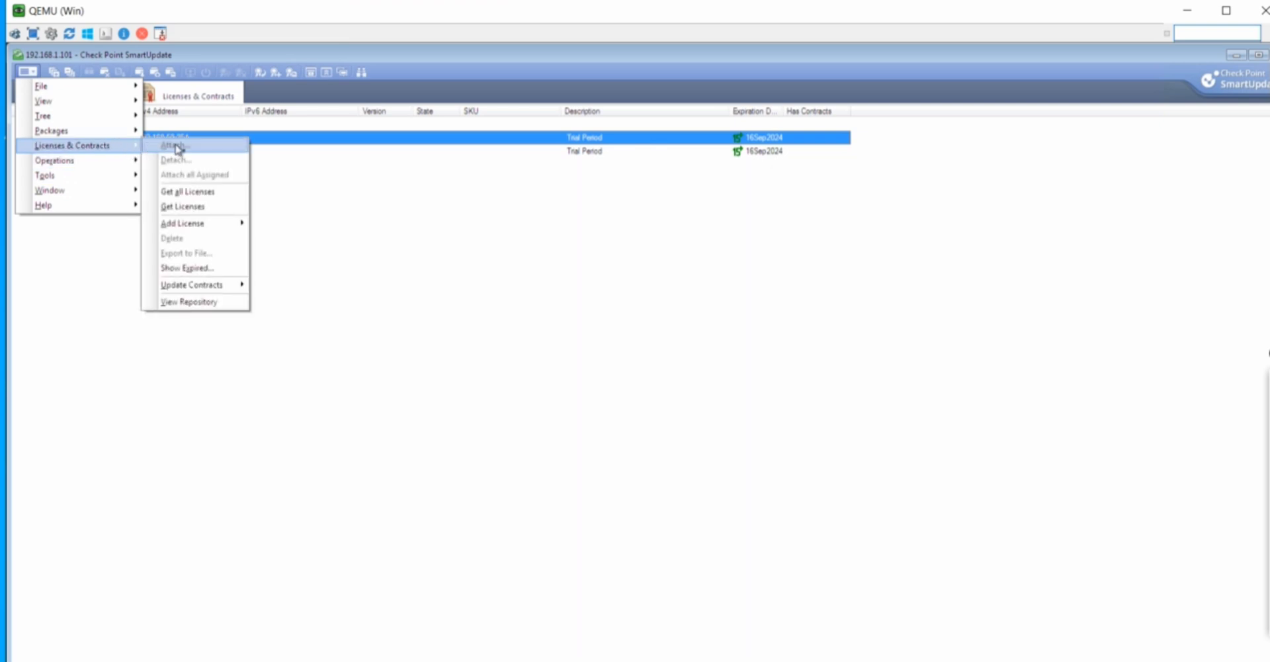
click(195, 207)
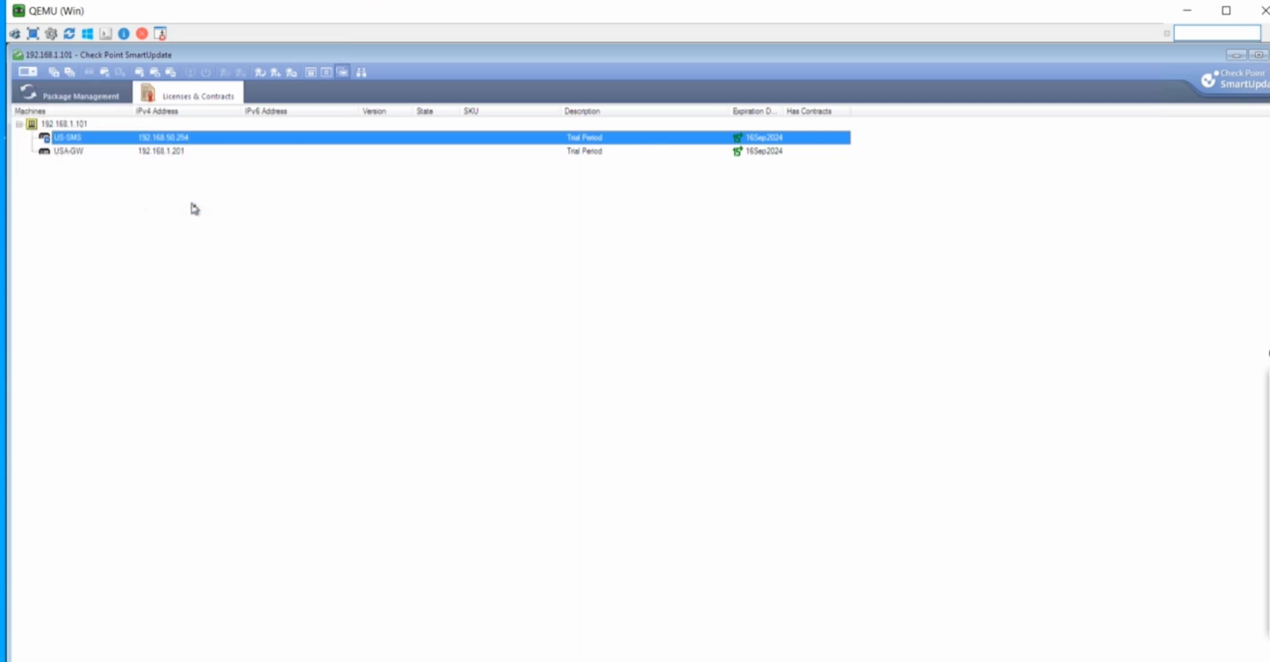
Choose Licenses & Contracts > Add License > From File in SmartUpdate's menu
click(33, 74)
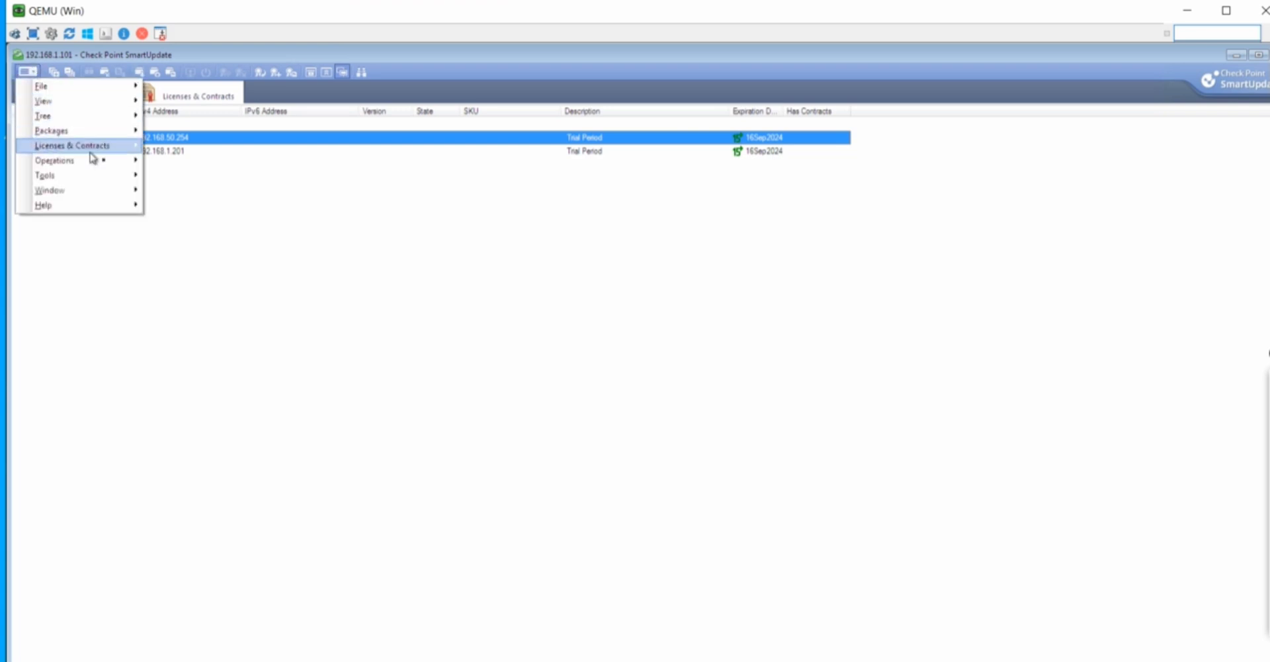
mouse_move(123, 148)
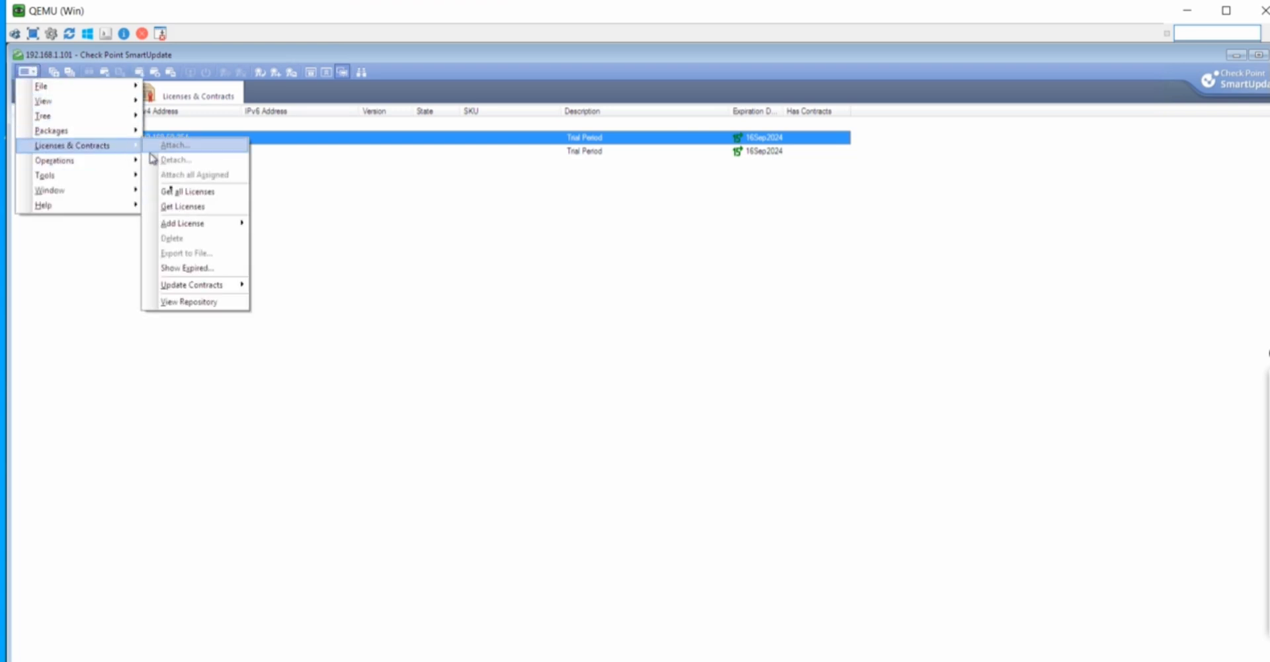
mouse_move(219, 229)
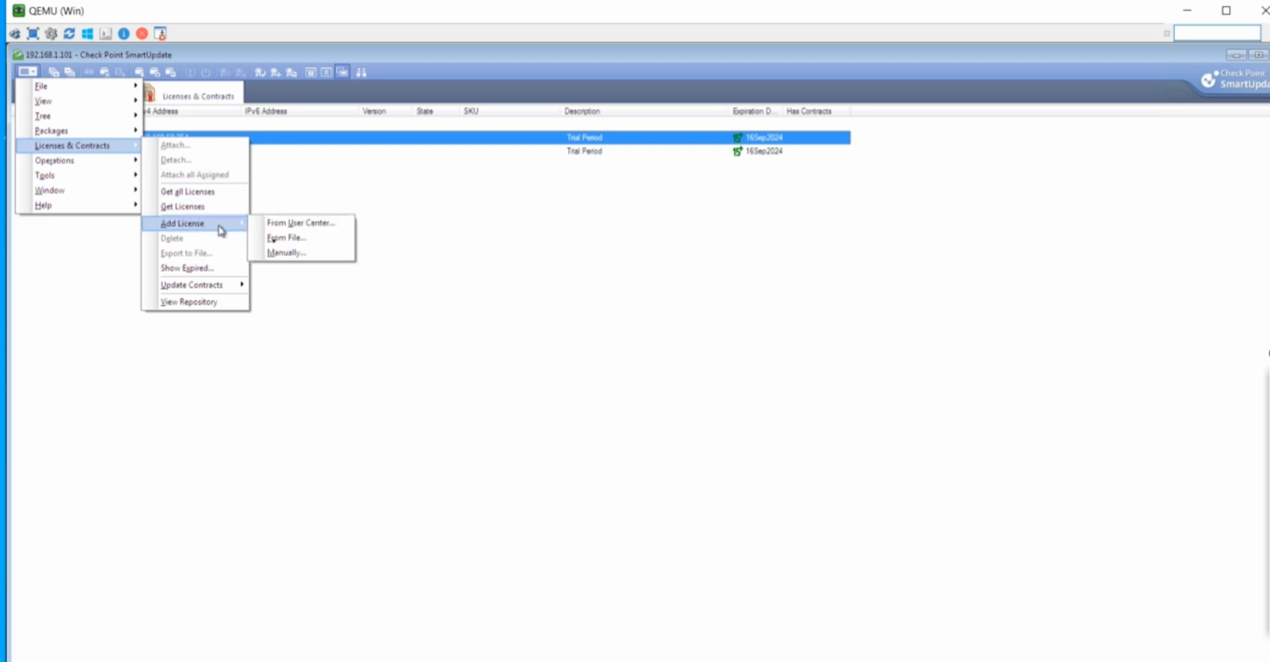
click(285, 240)
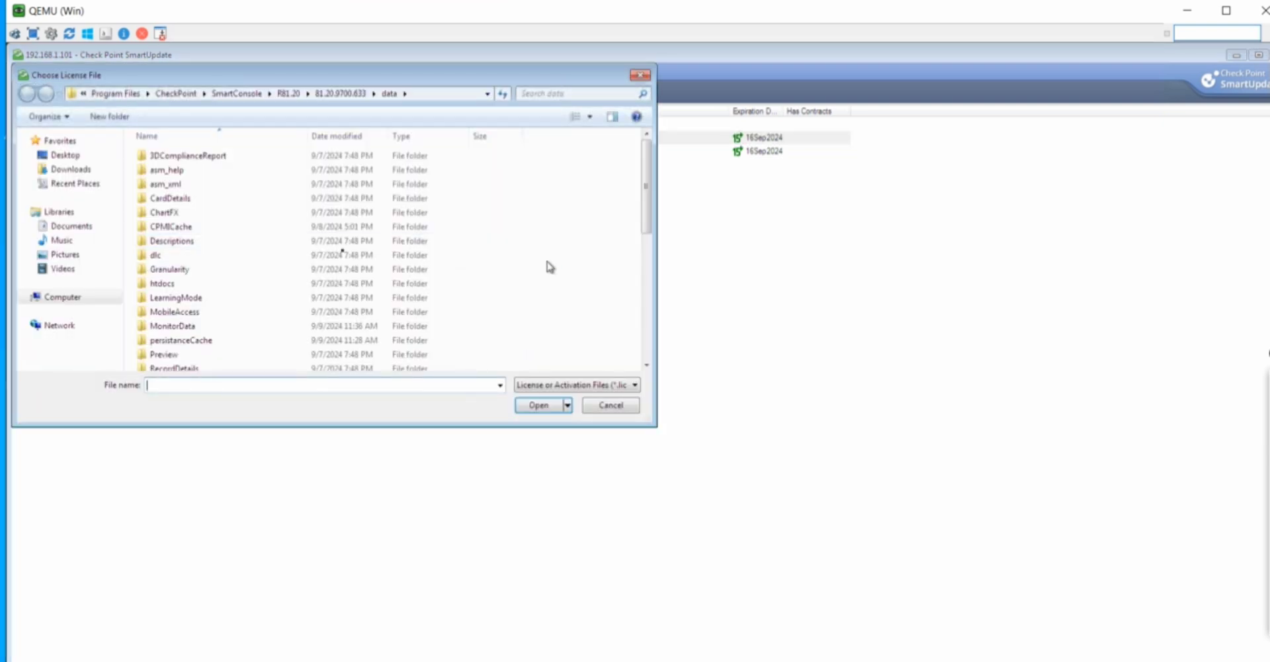
Point the license chooser at Downloads with the All Files (*.*) filter
click(72, 173)
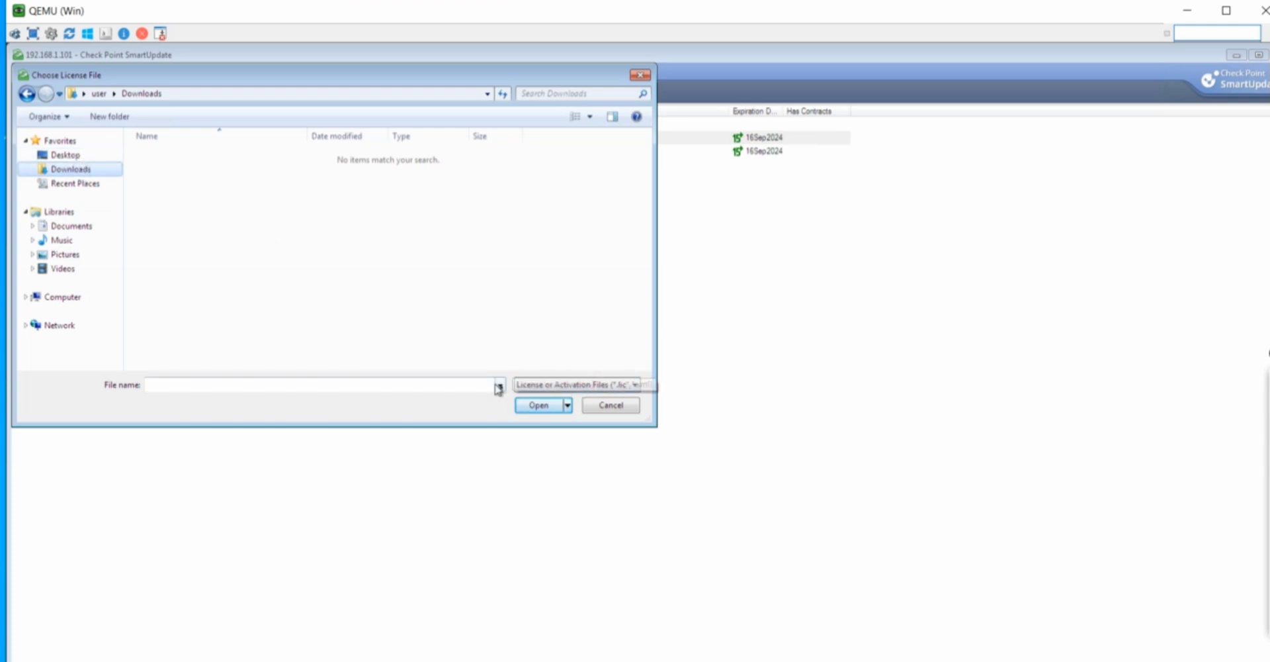
click(566, 386)
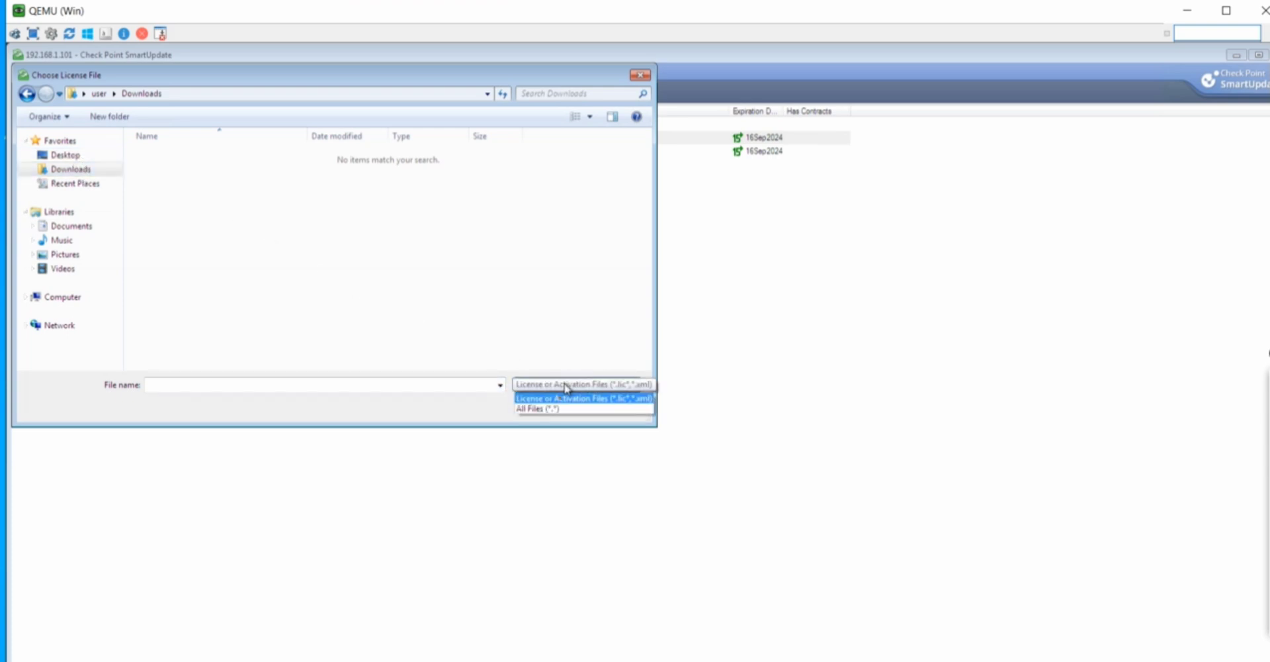
click(554, 408)
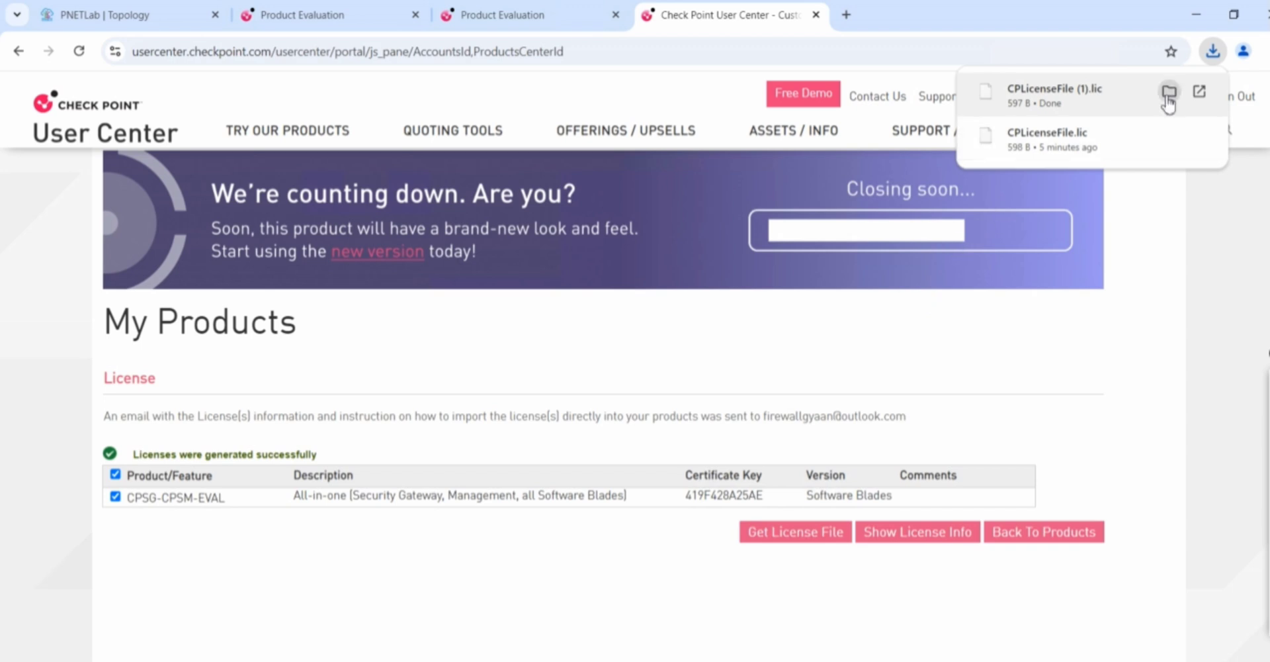
Select both downloaded CPLicenseFile .lic files in Downloads, then go to the Desktop
click(1169, 92)
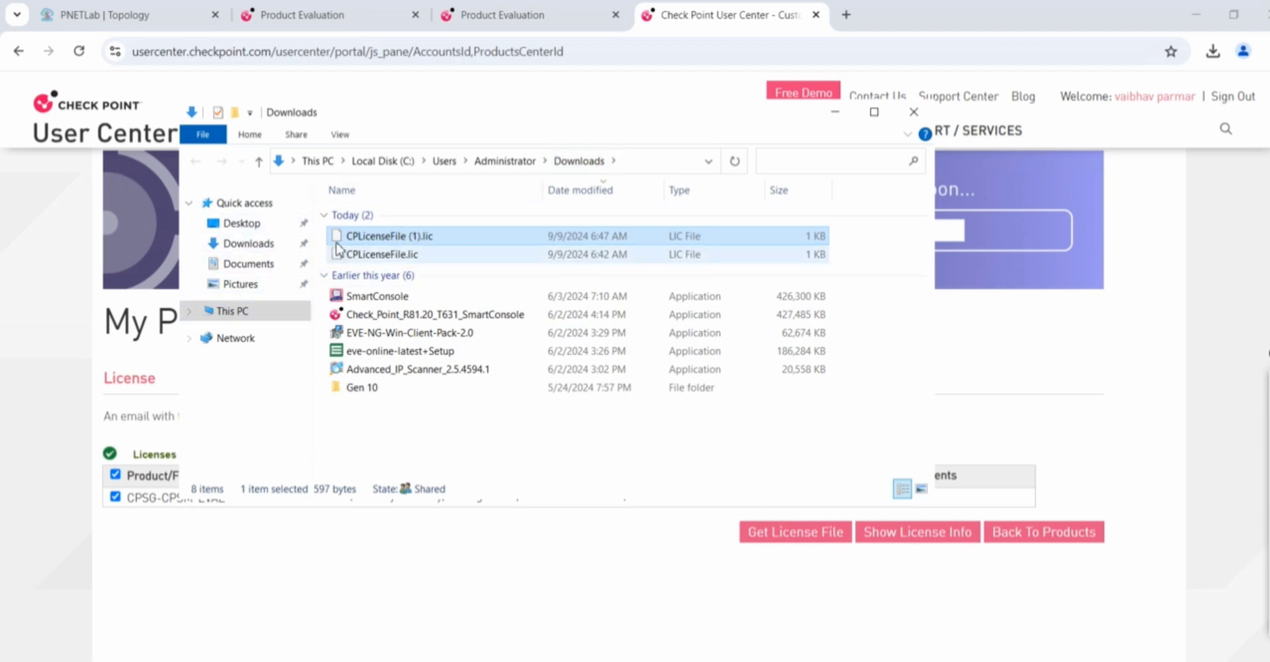
ctrl+click(428, 256)
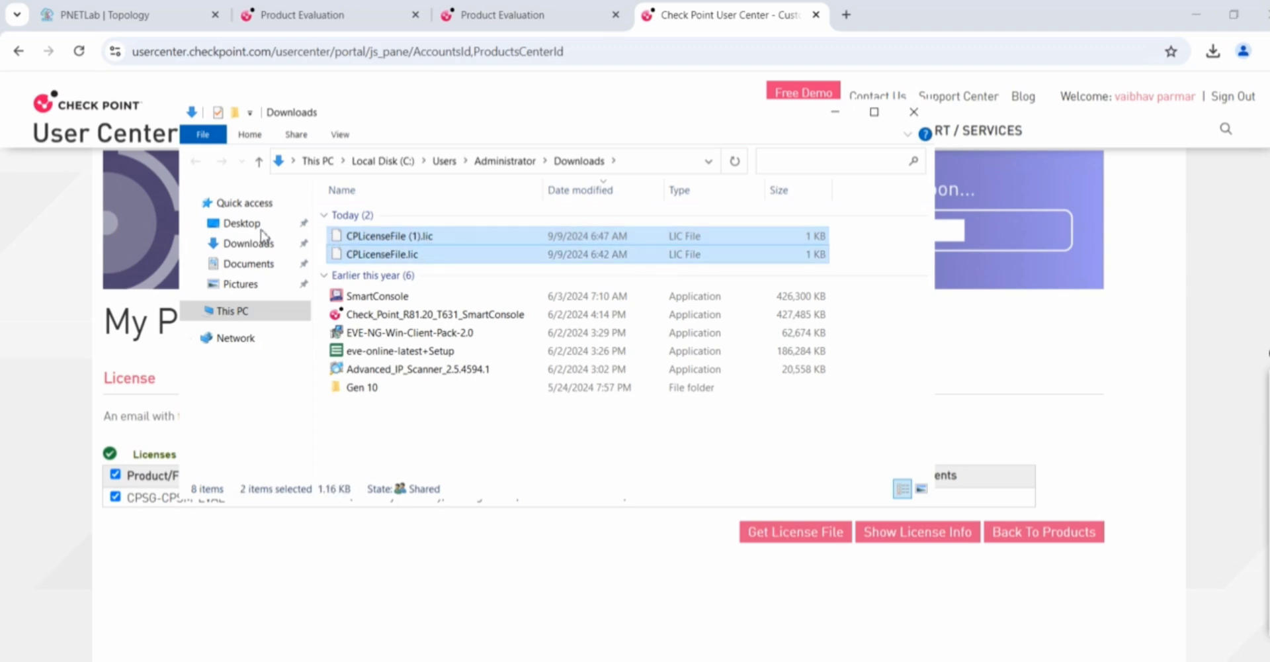
click(260, 231)
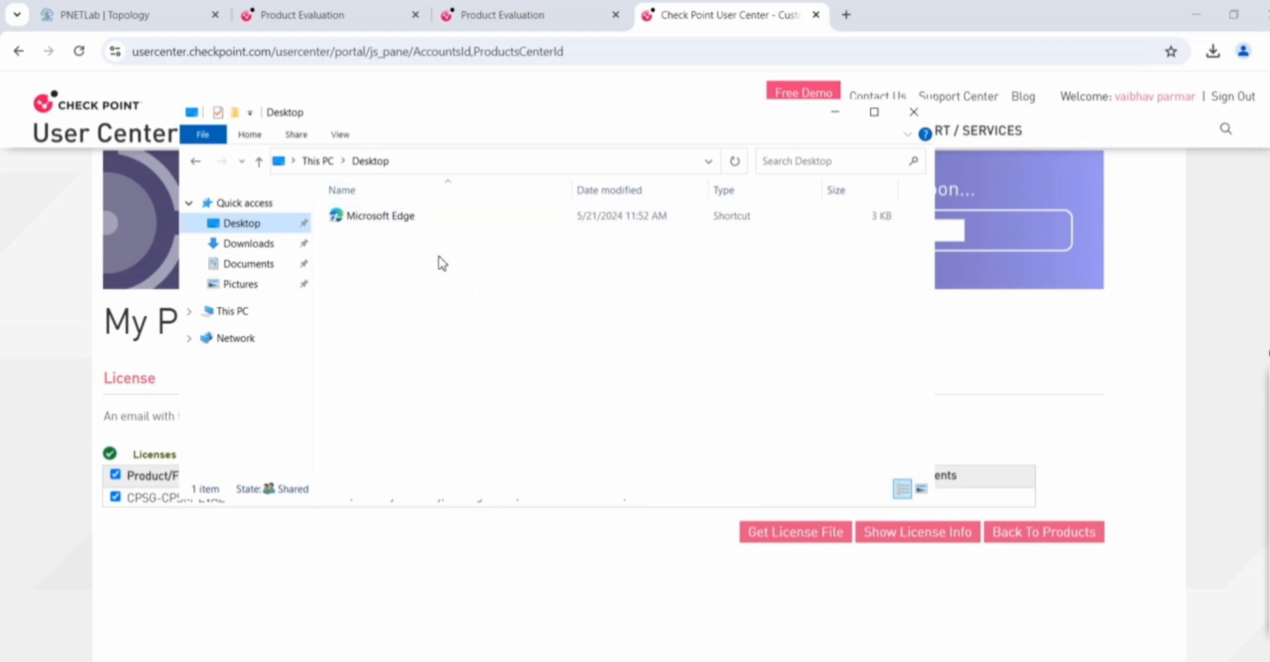
Create a Desktop folder named LIC, paste both license files into it, and minimize Explorer
right_click(470, 280)
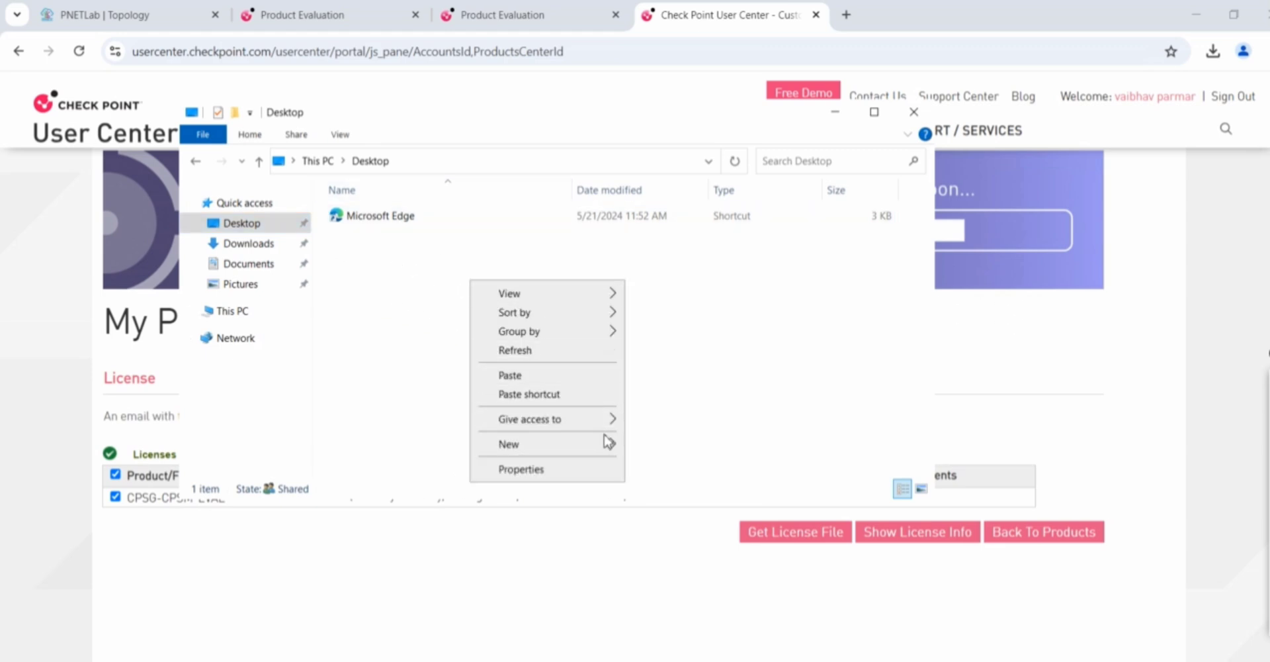
mouse_move(610, 448)
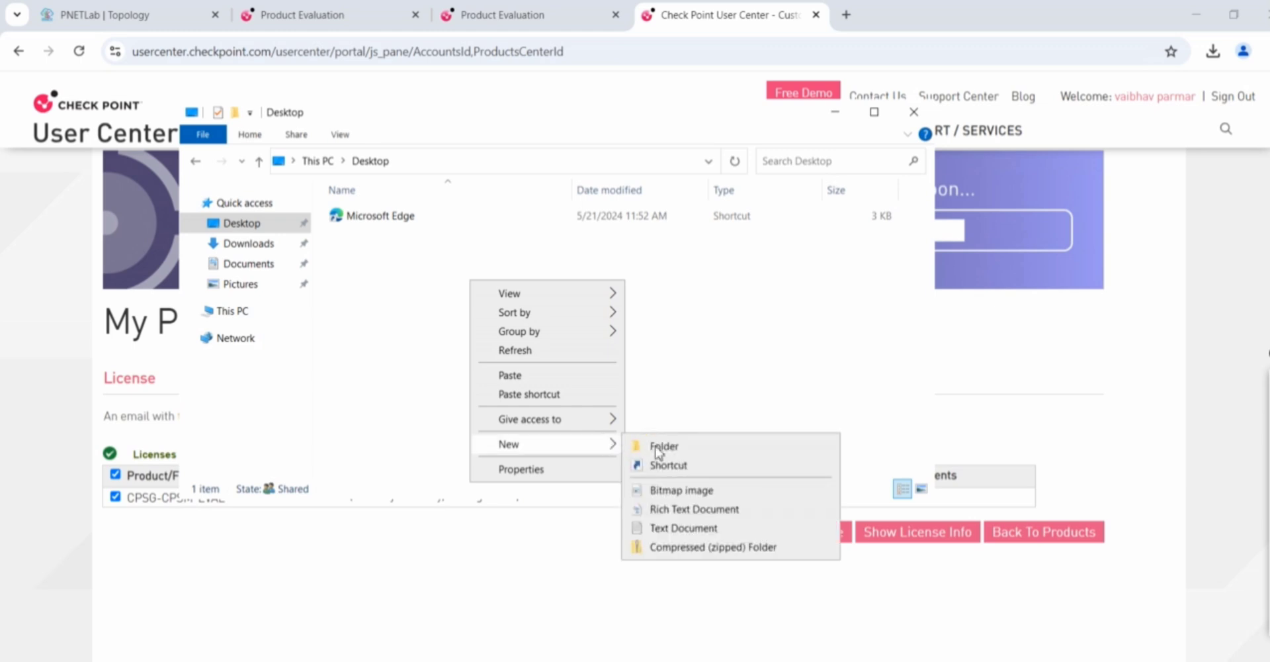
click(662, 447)
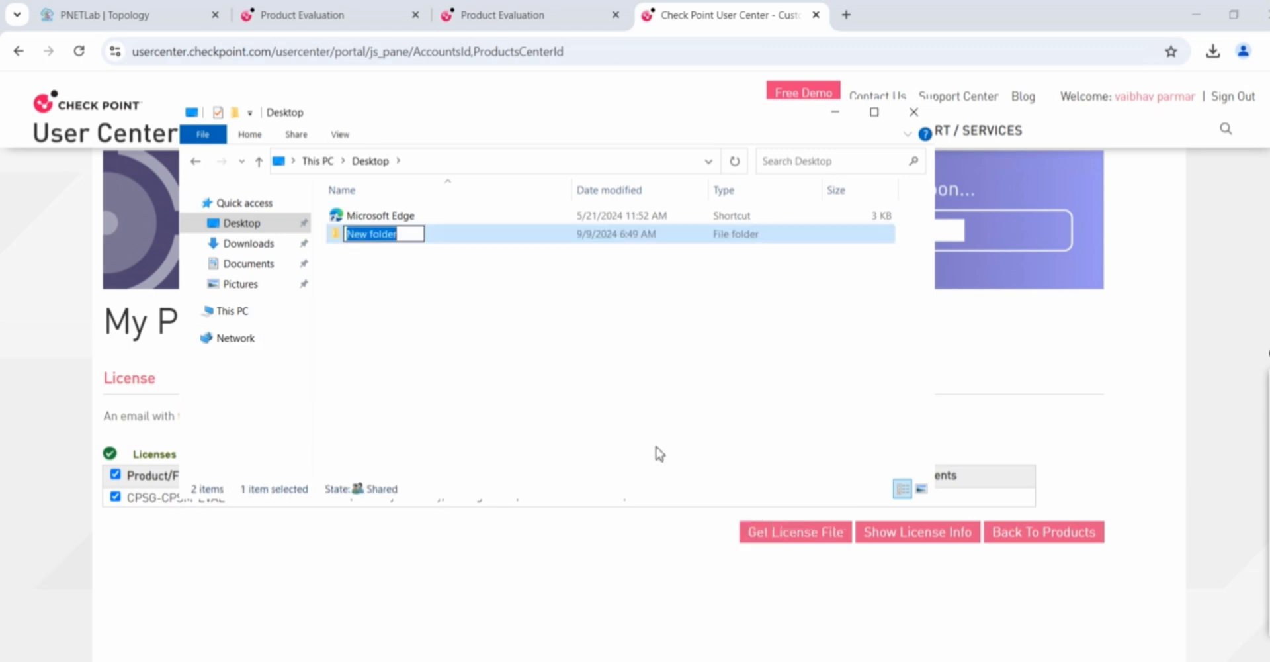
key(BackSpace)
text(LIC)
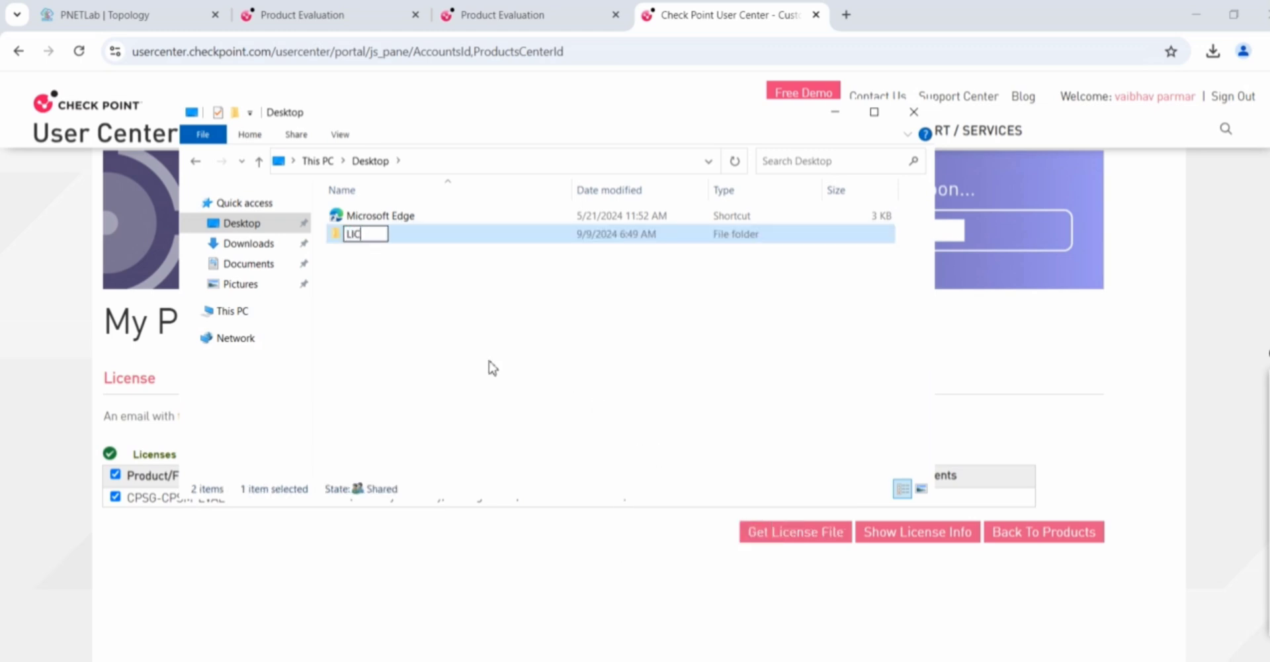
click(428, 272)
double_click(392, 249)
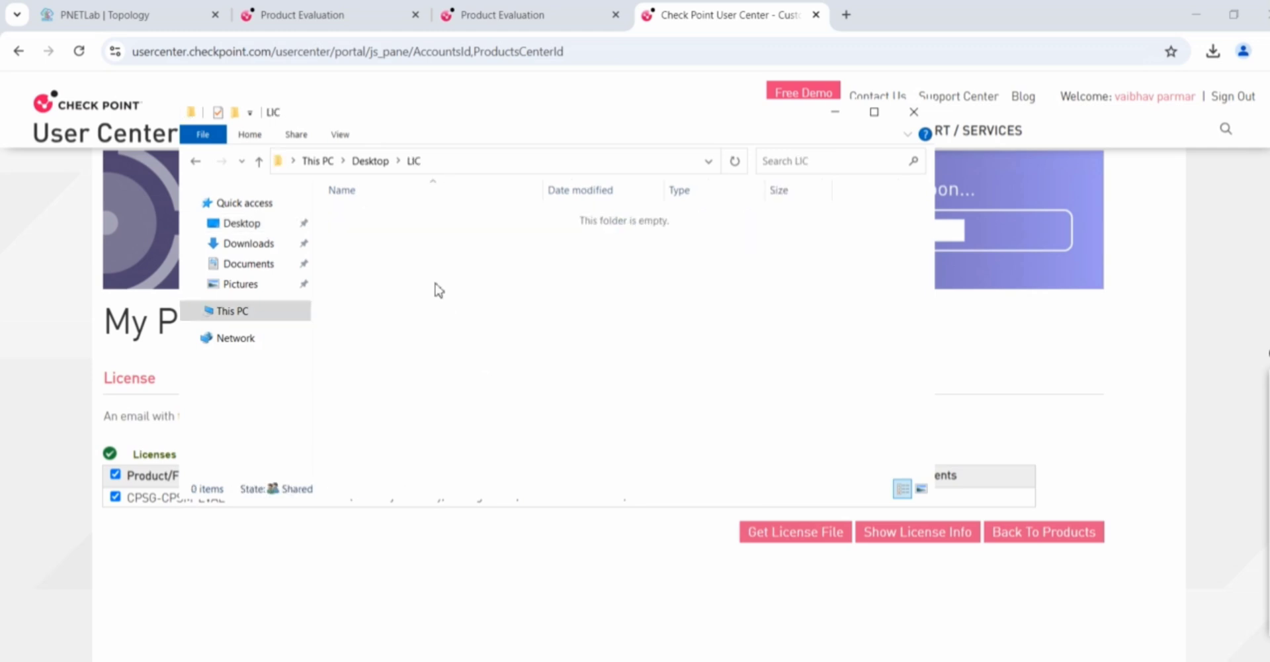
key(ctrl+v)
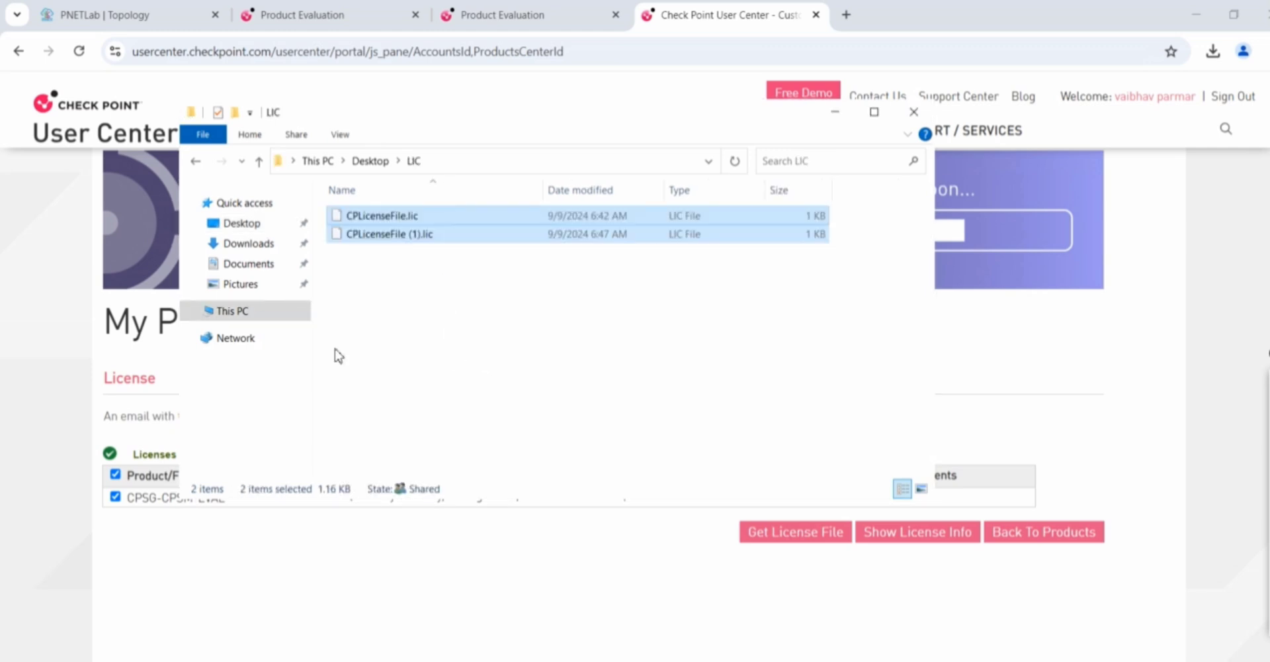
click(53, 393)
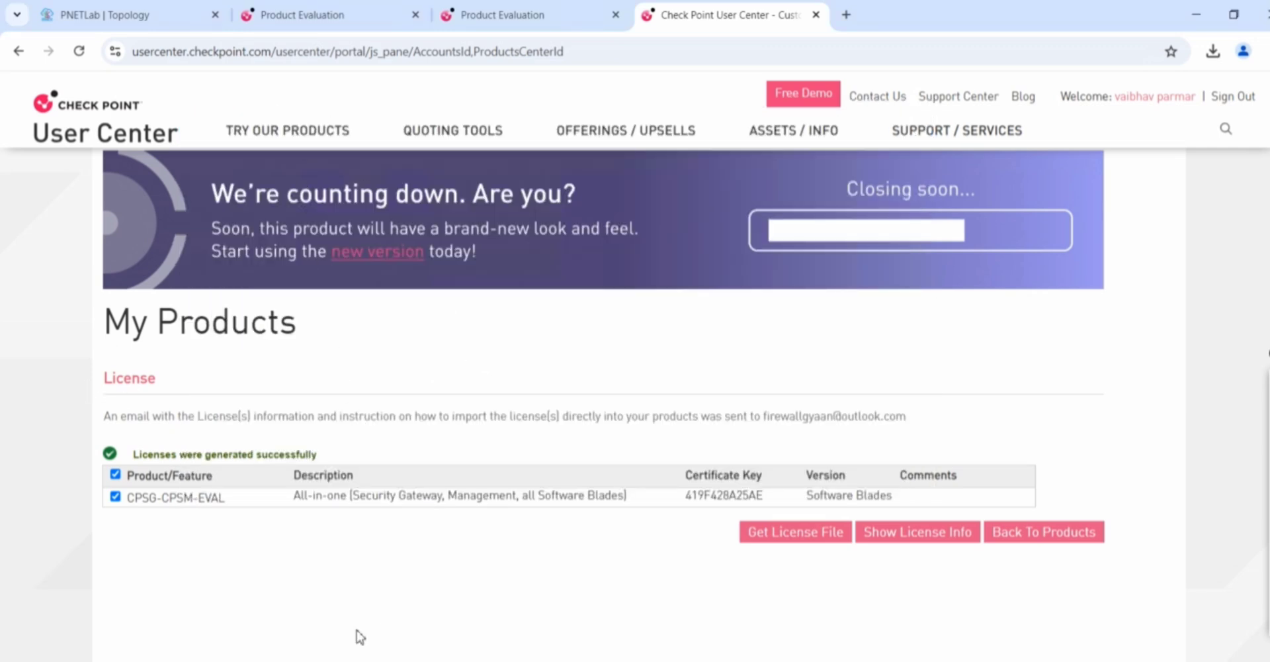
Back in the VM, browse the license chooser to Desktop, then cancel it
key(alt+Tab)
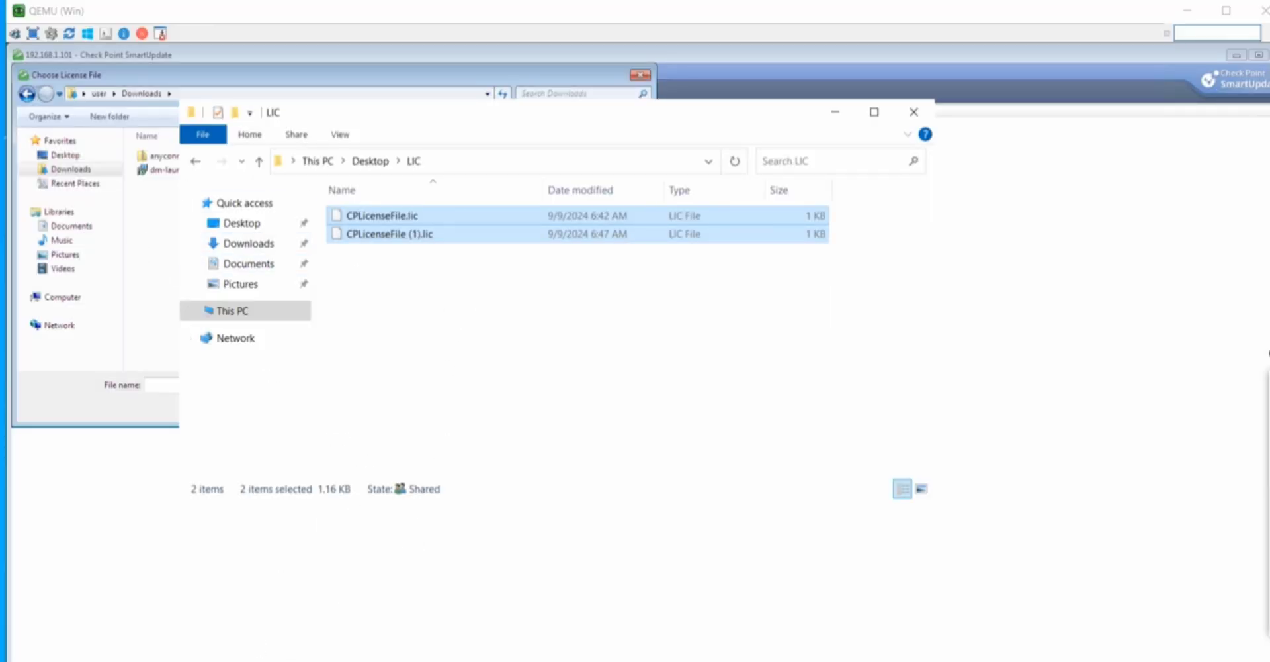
key(alt+Tab)
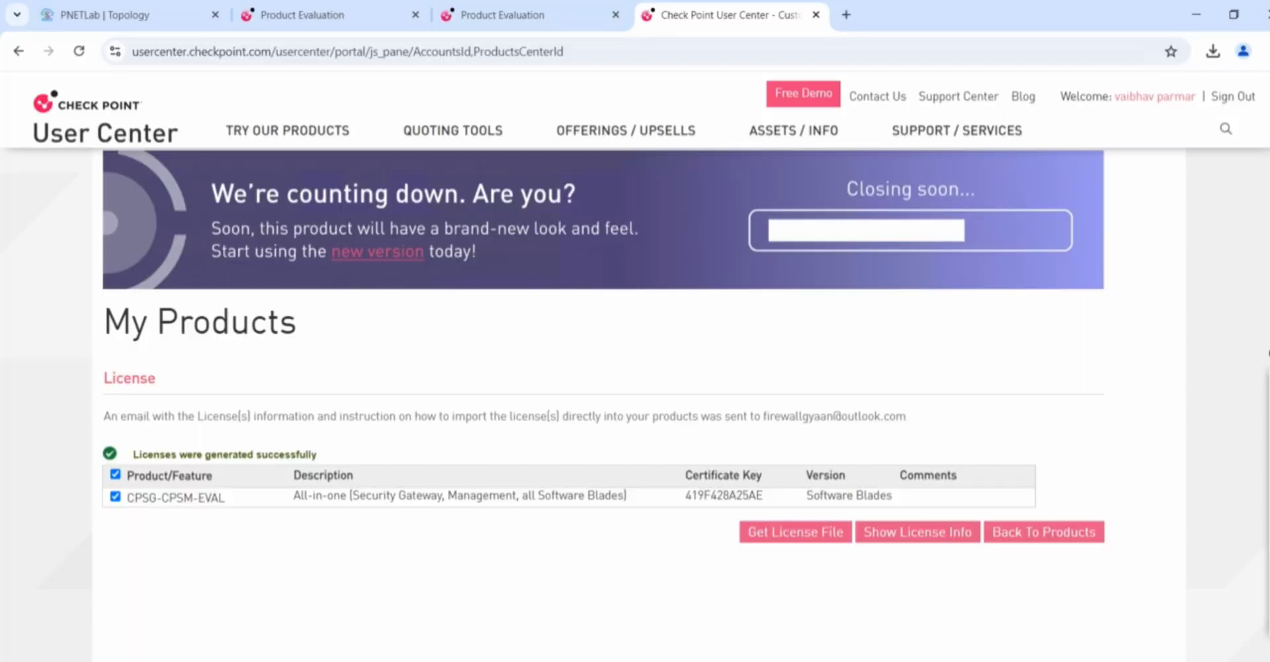
key(alt+Tab)
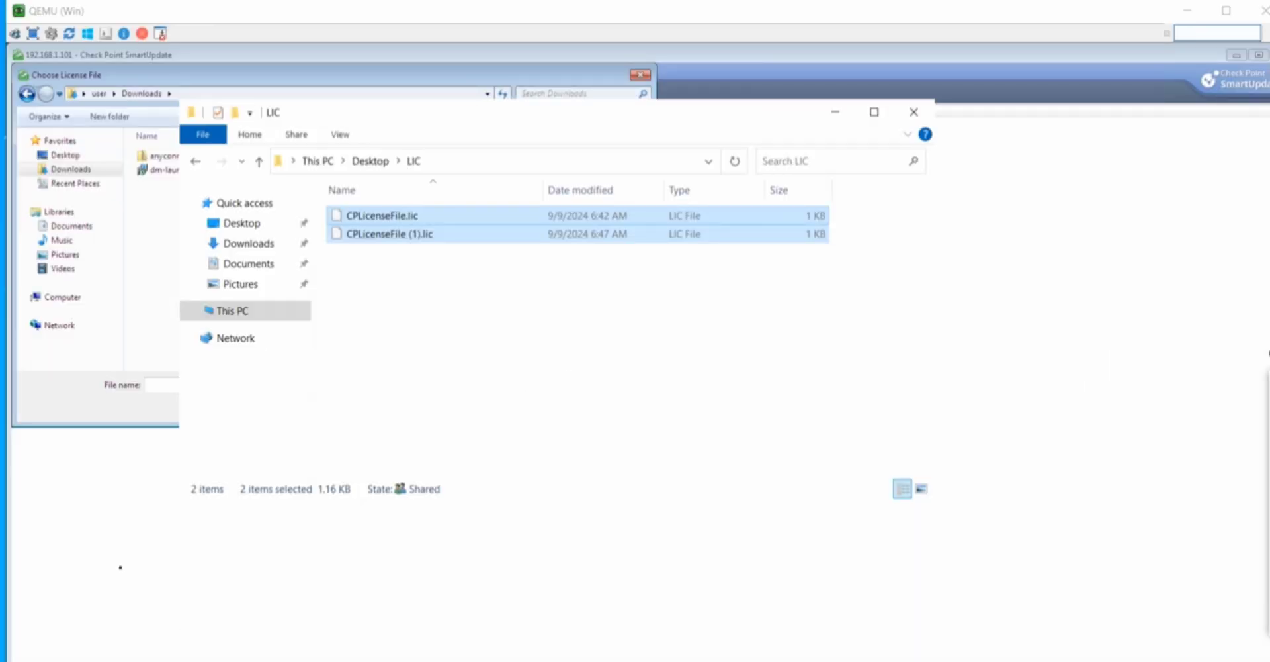
click(121, 567)
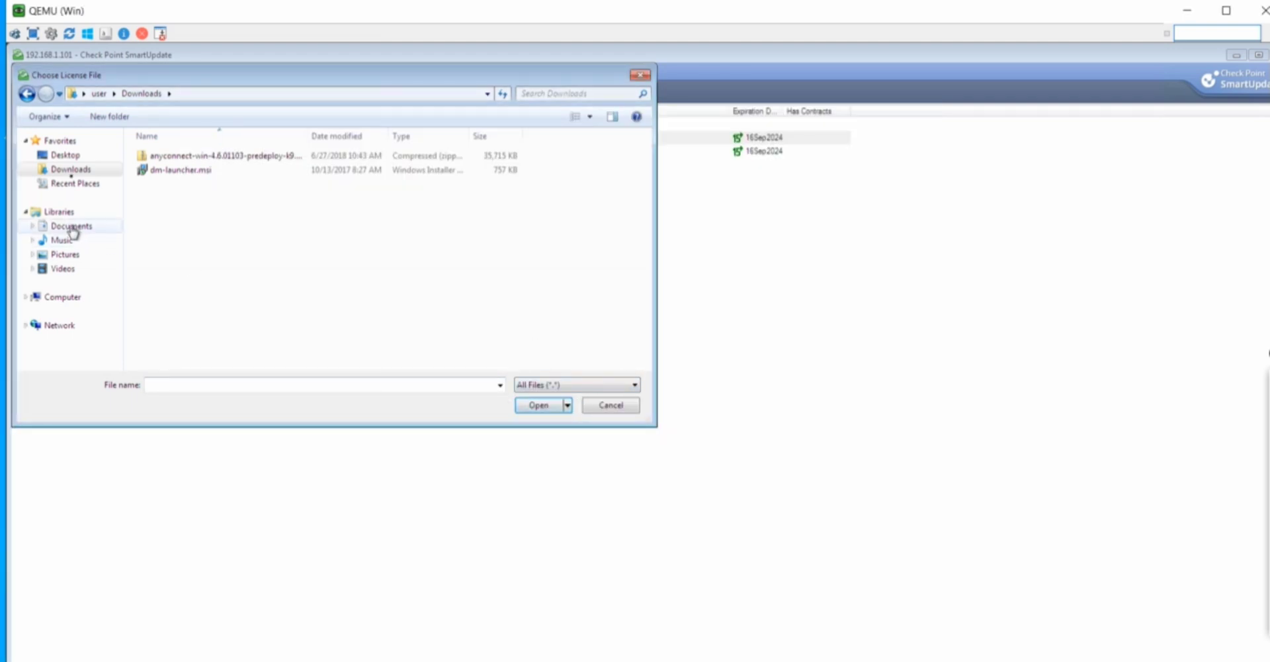
click(68, 156)
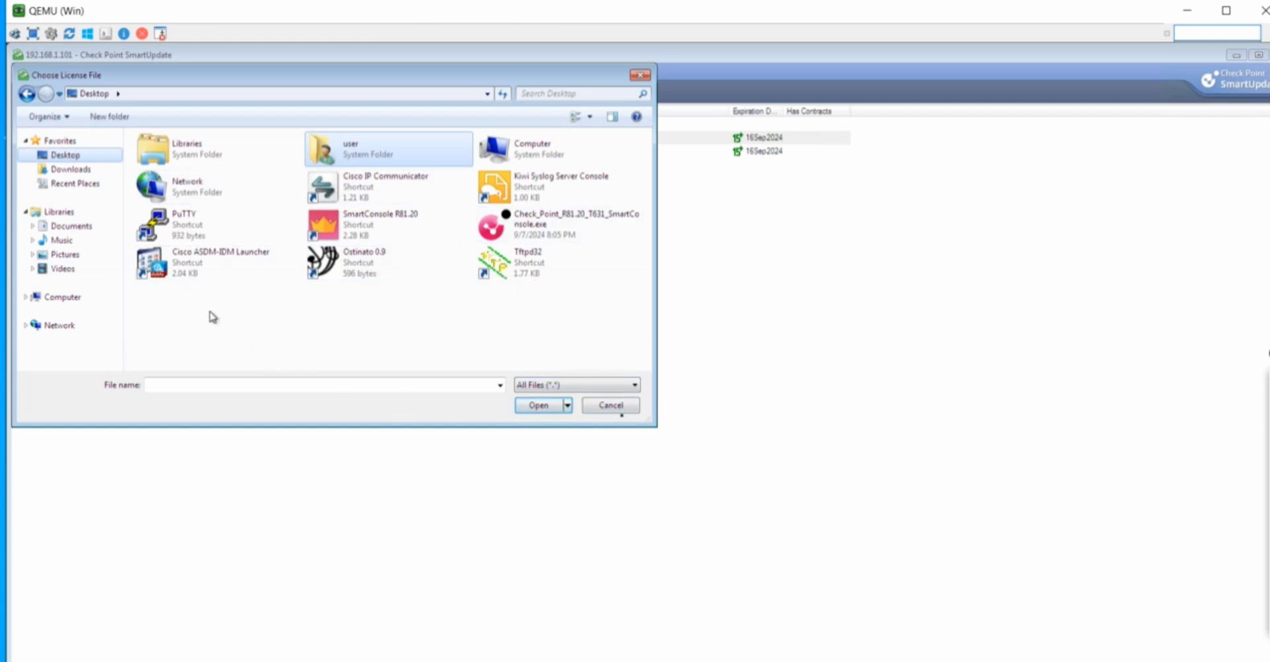
click(615, 406)
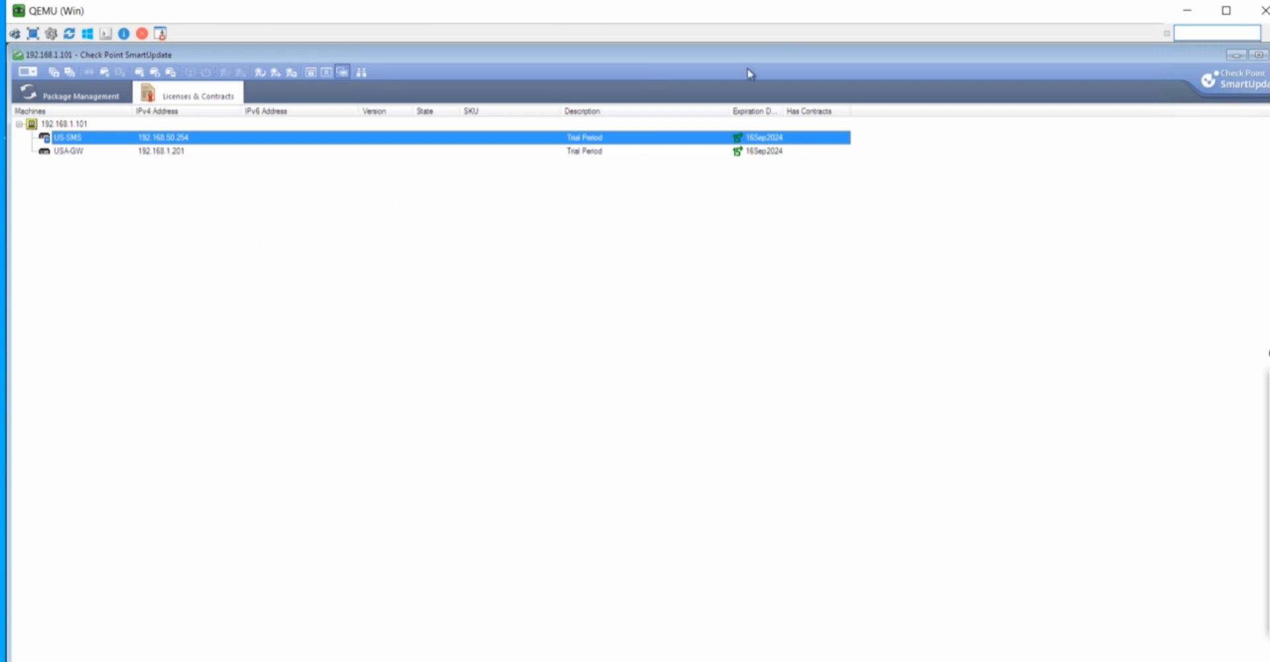
Minimize the AD-SERVER and QEMU virtual machine windows to reach the host desktop
click(1187, 11)
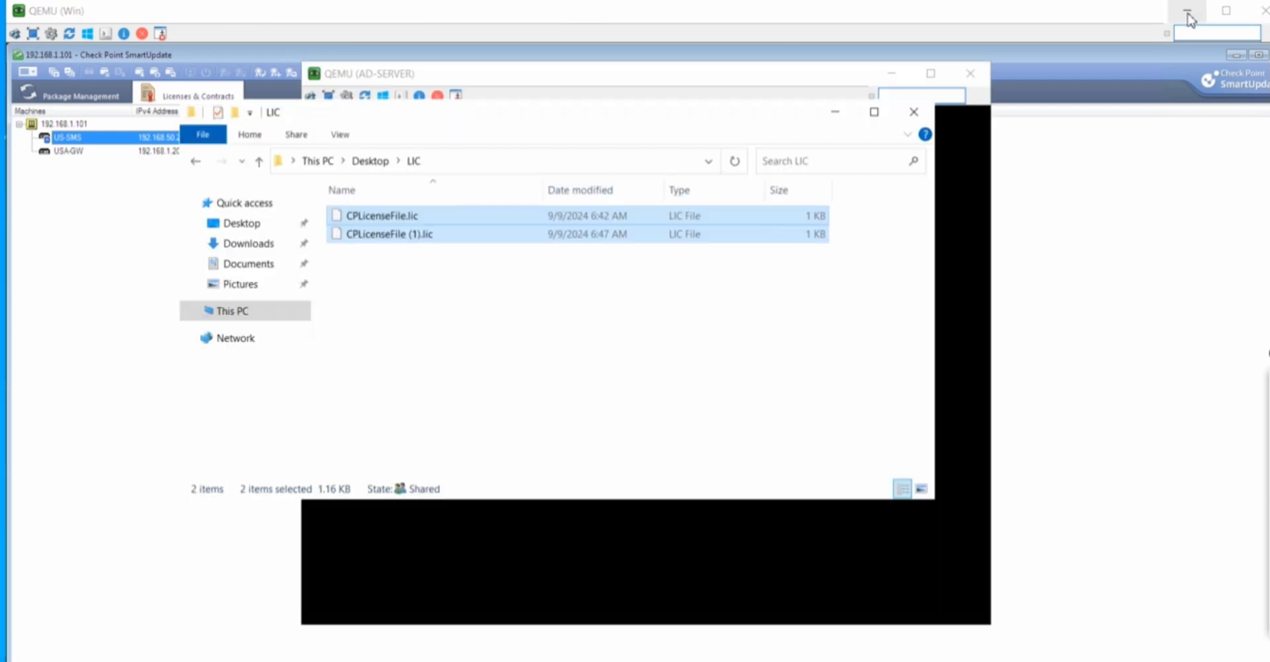
click(890, 300)
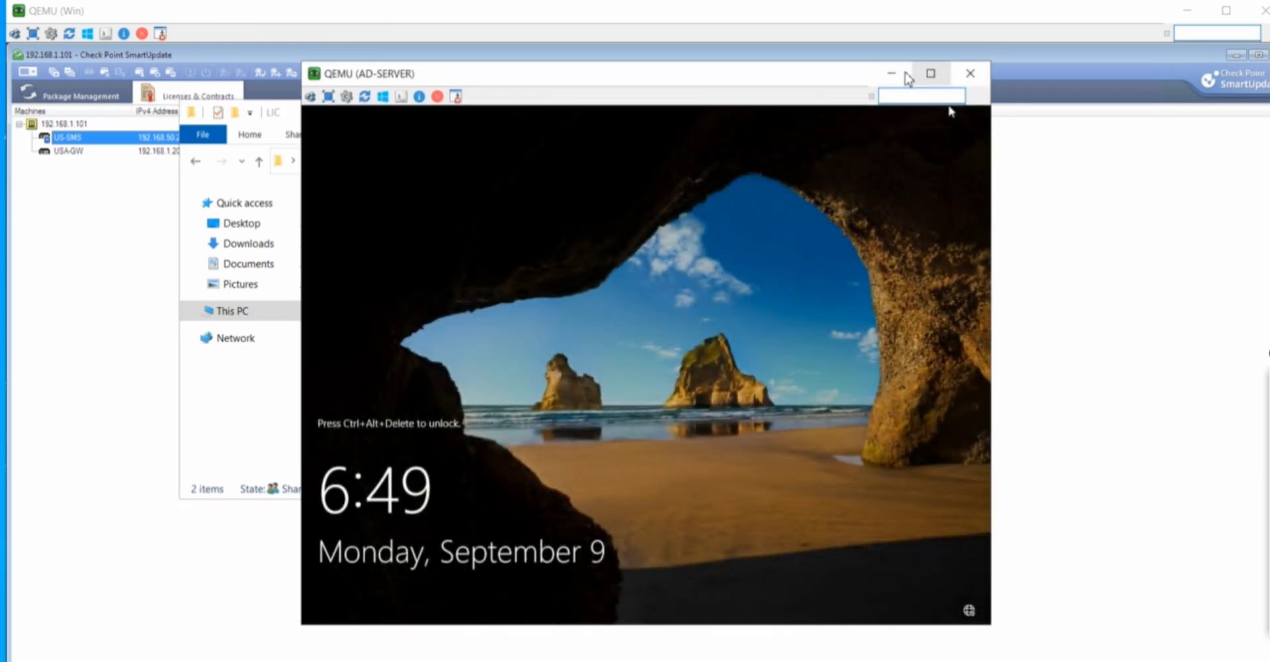
click(905, 74)
click(143, 305)
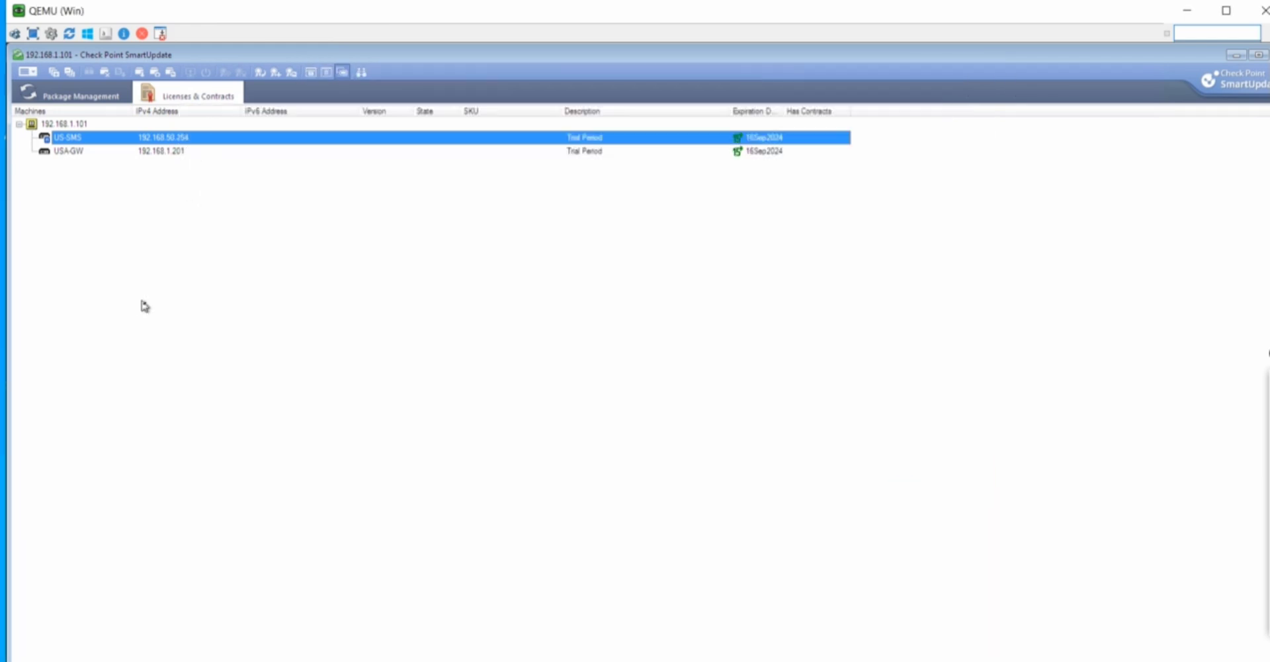
click(1231, 19)
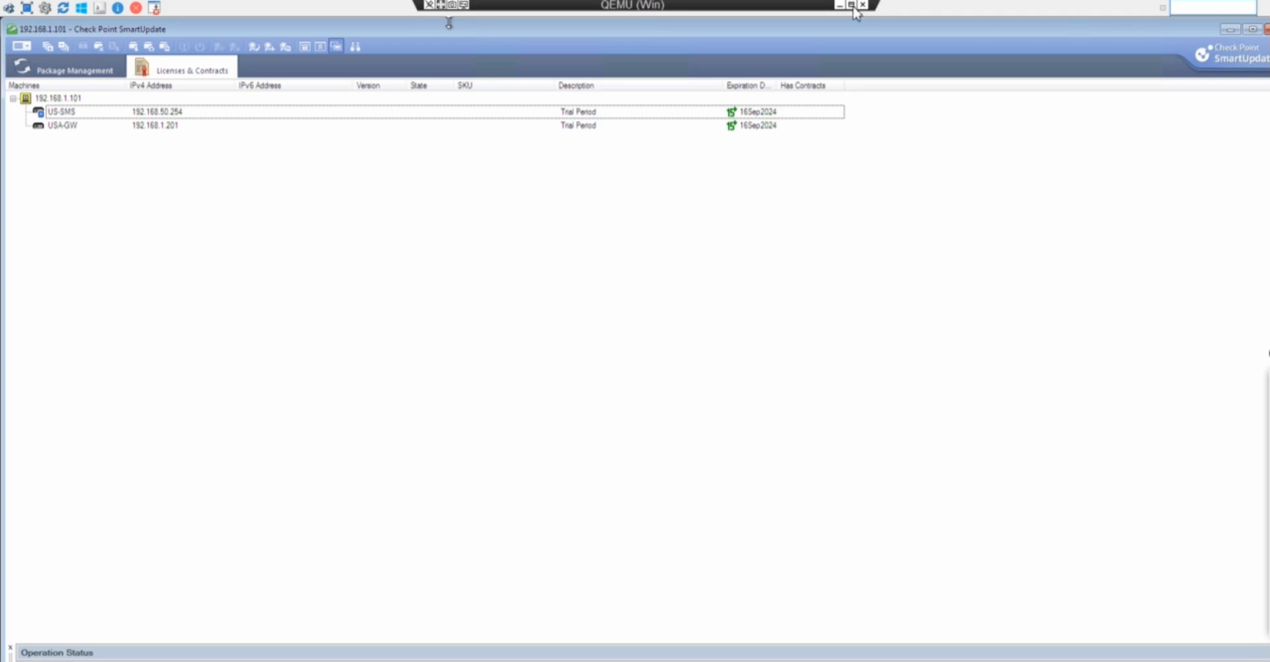
click(842, 6)
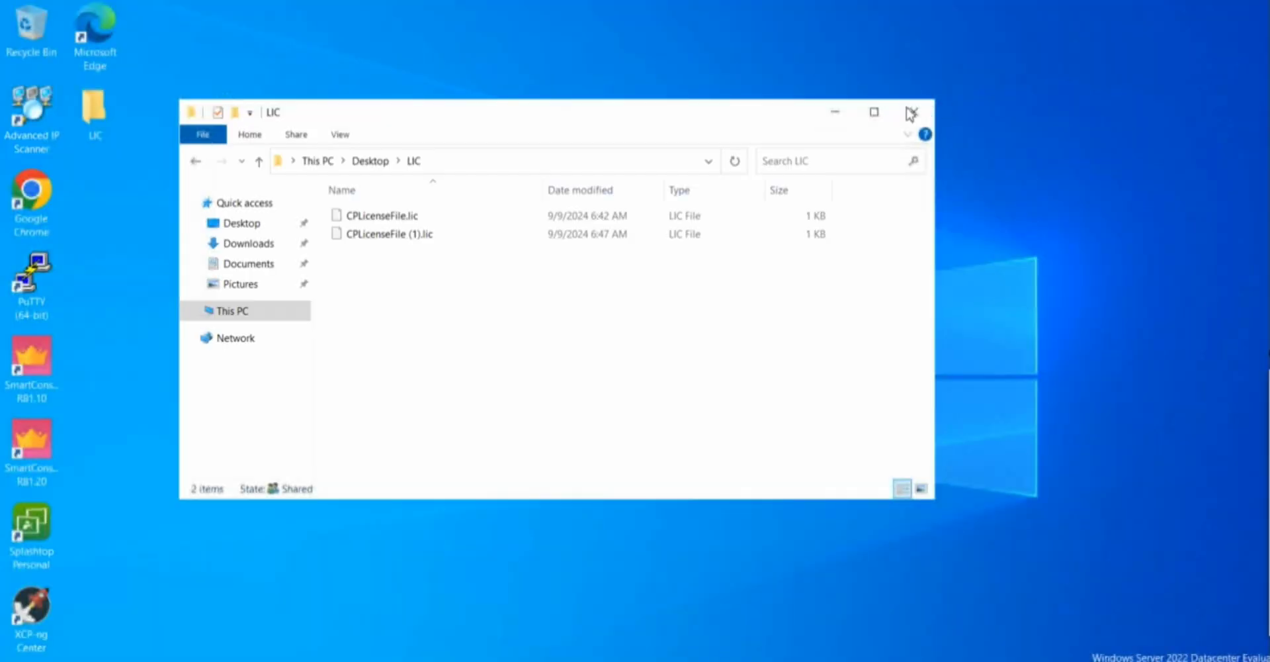
Minimize the LIC folder, check the PNETLab Topology tab in Chrome, then hide Chrome
click(838, 113)
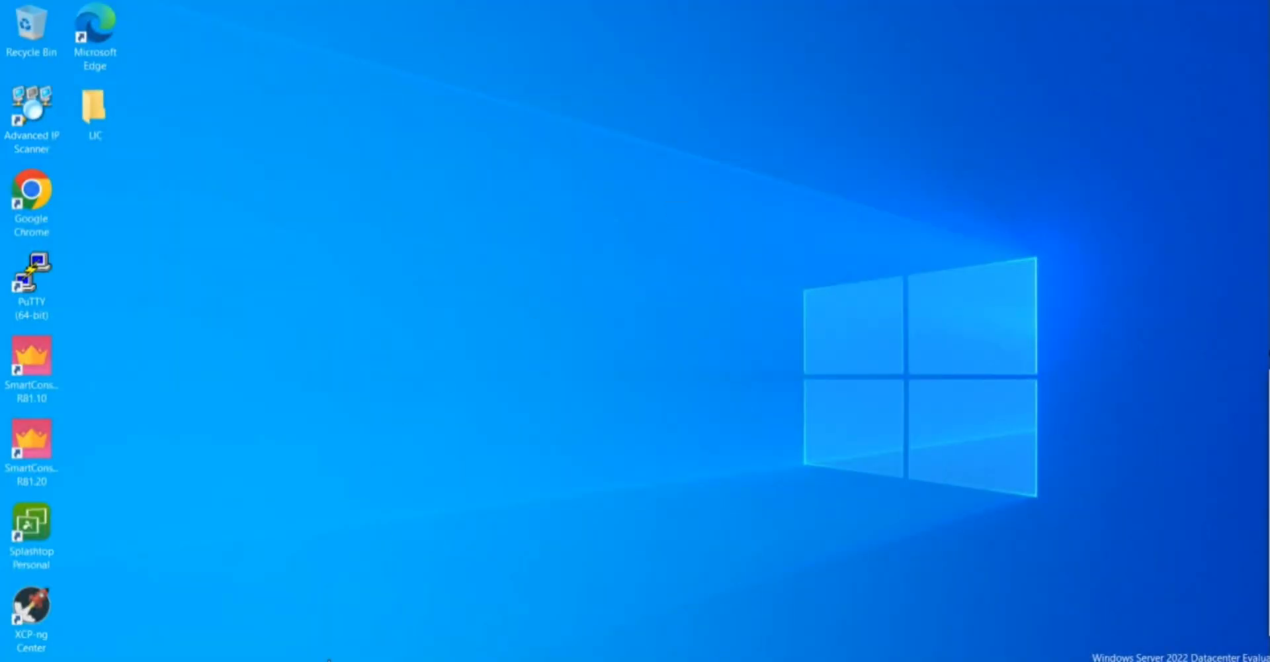
click(228, 616)
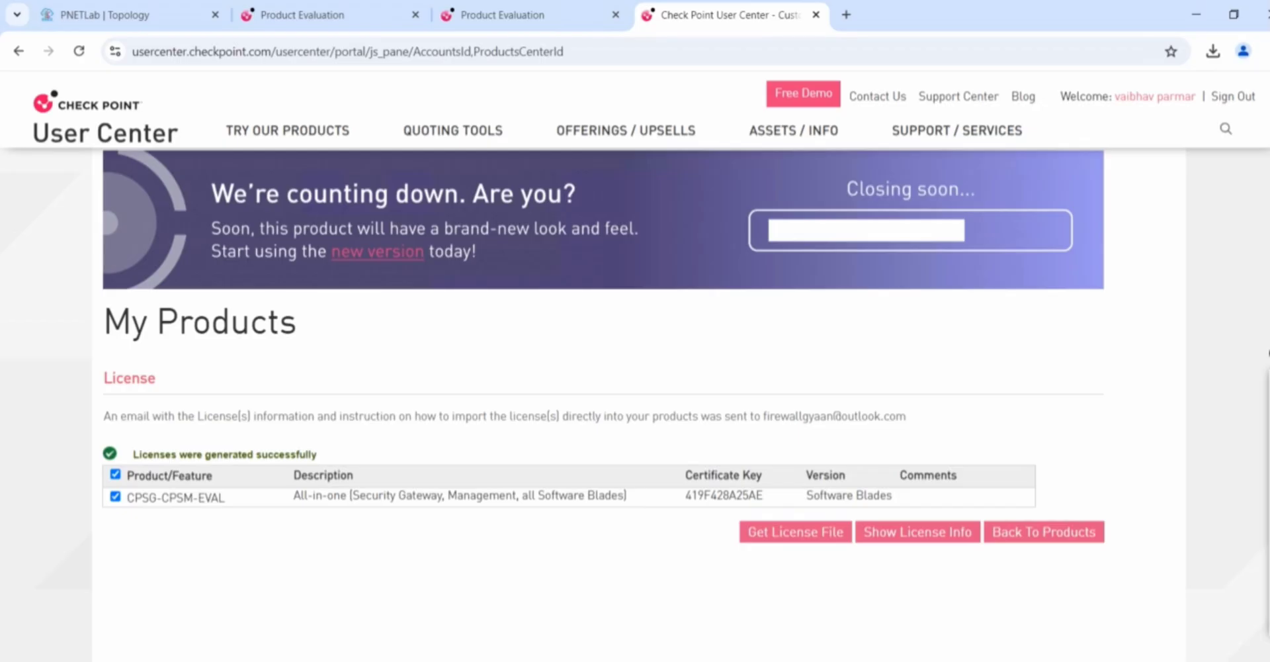
click(193, 26)
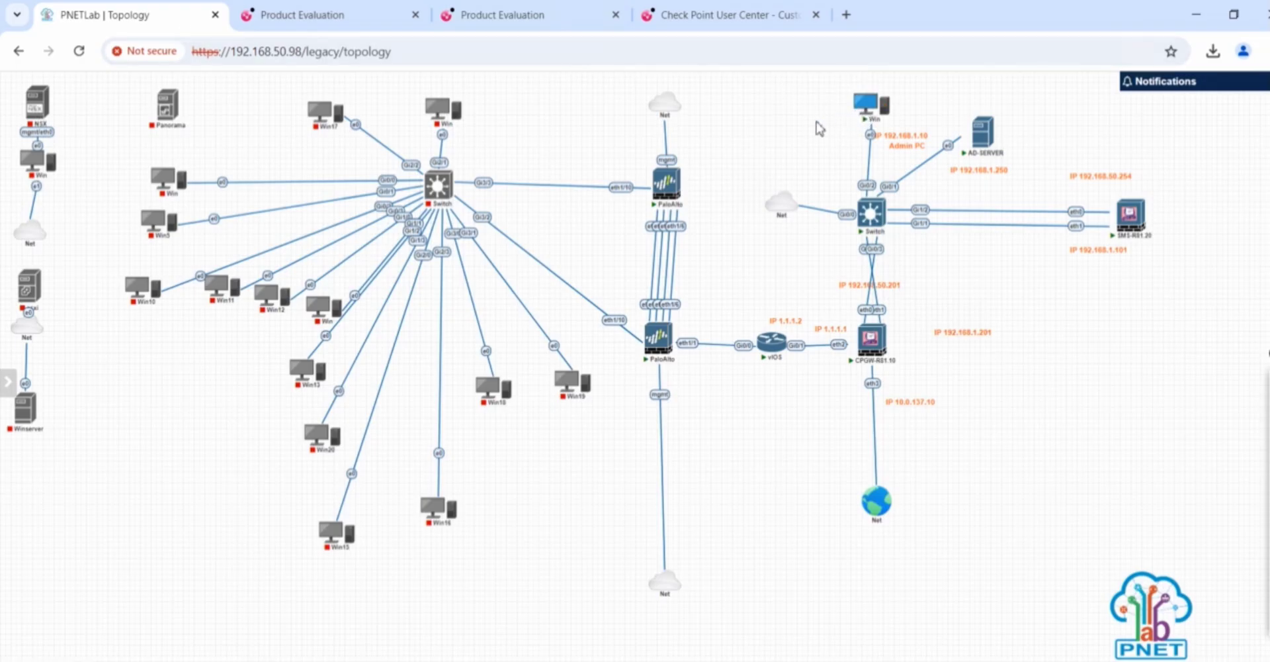
key(super+d)
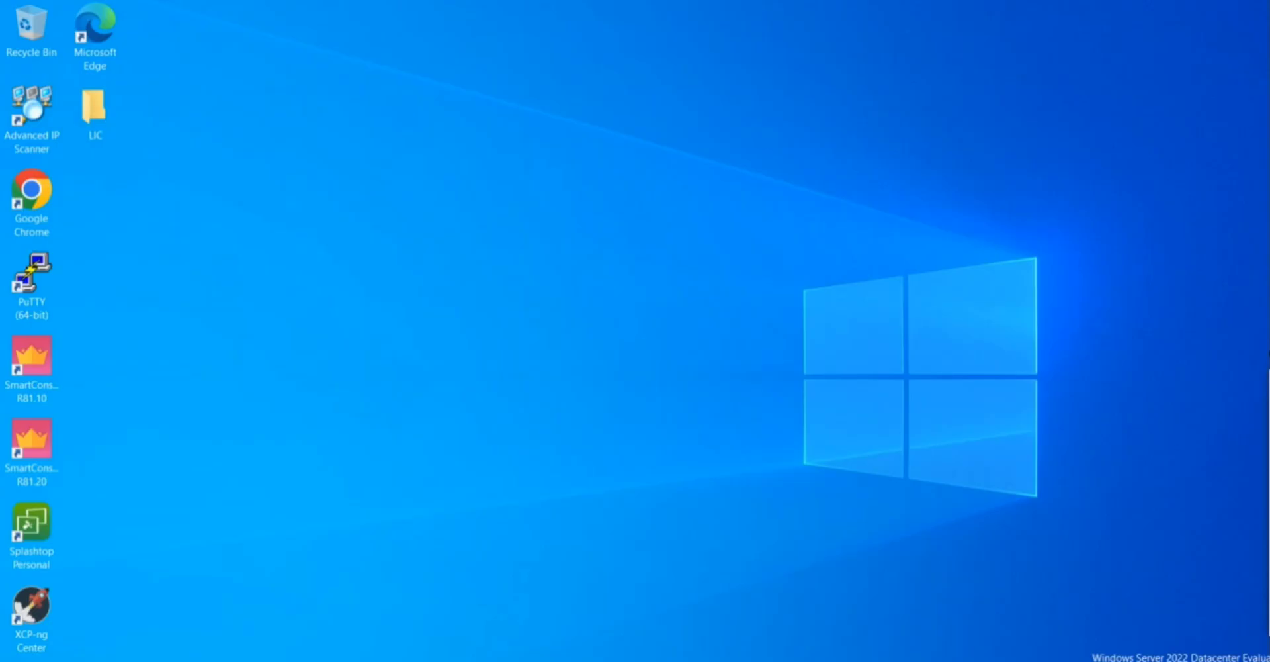
Launch SmartConsole R81.20, log in with the password, and take over the active session
double_click(31, 461)
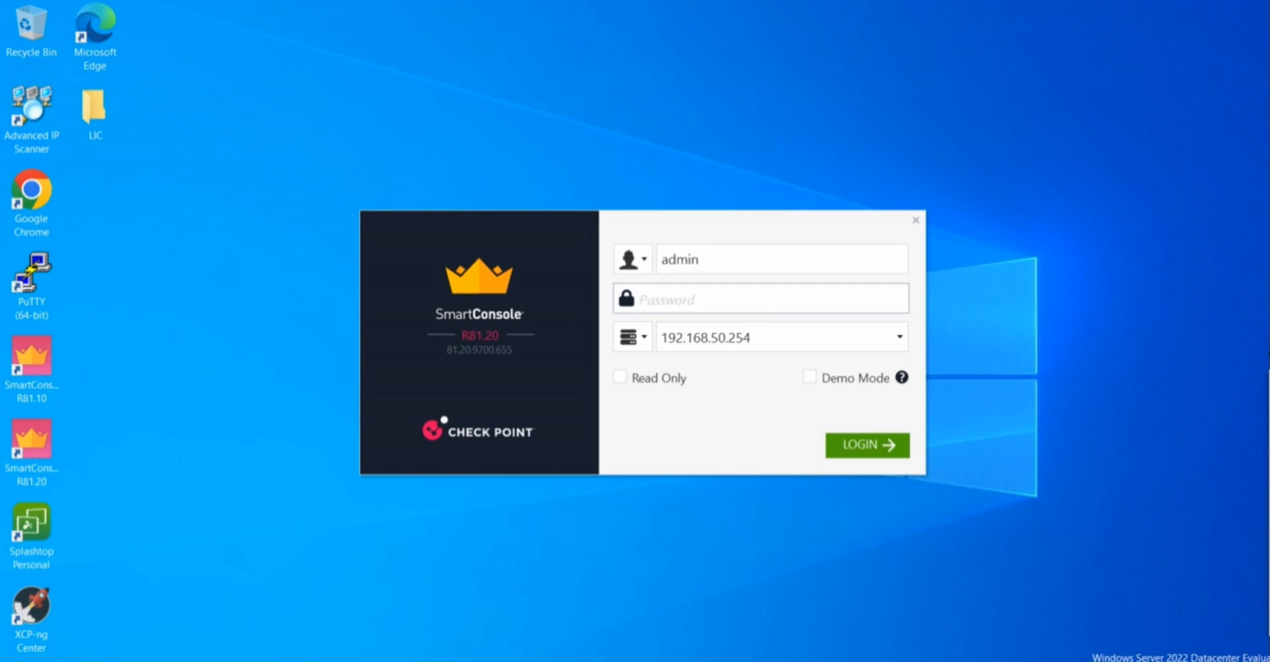
text(••••••)
click(882, 449)
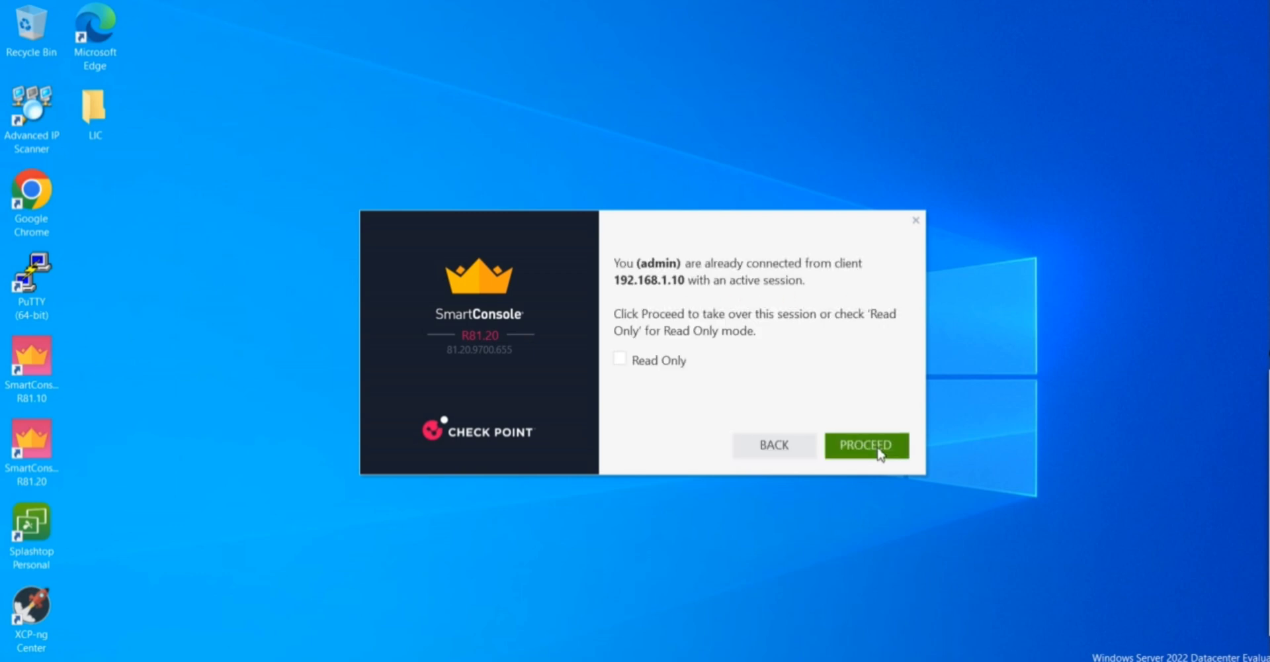
click(880, 450)
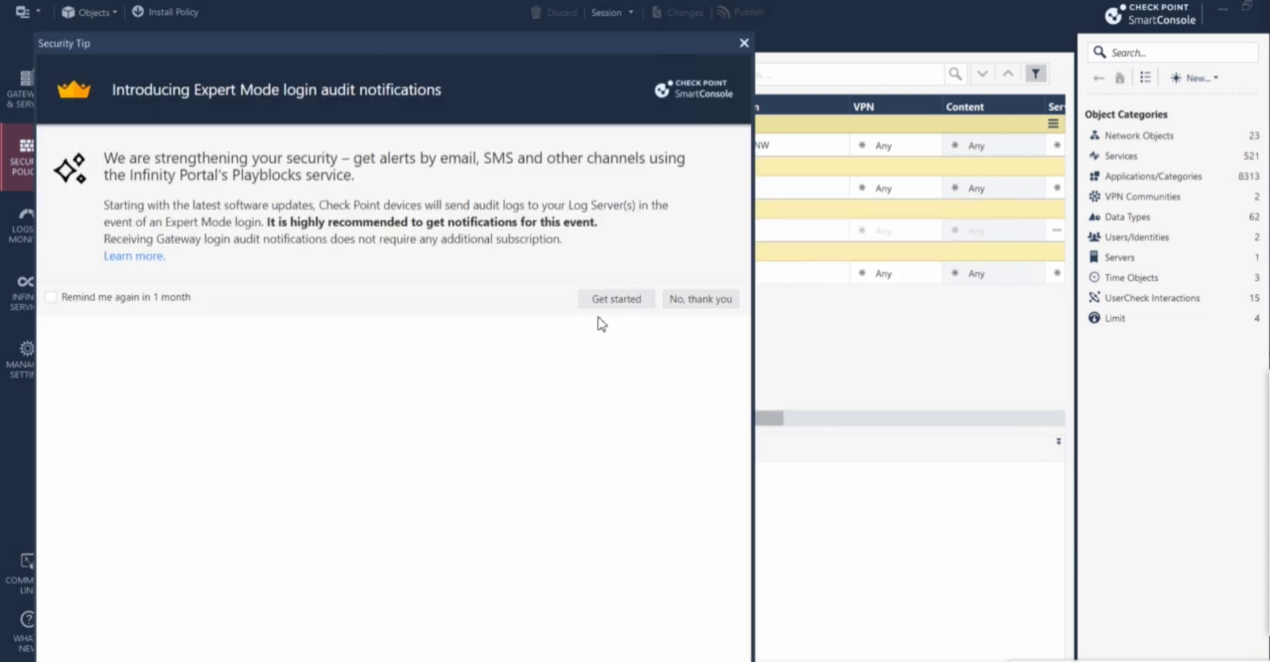
Dismiss the Security Tip, launch SmartUpdate from the main menu, and trust the server's new fingerprint
click(743, 43)
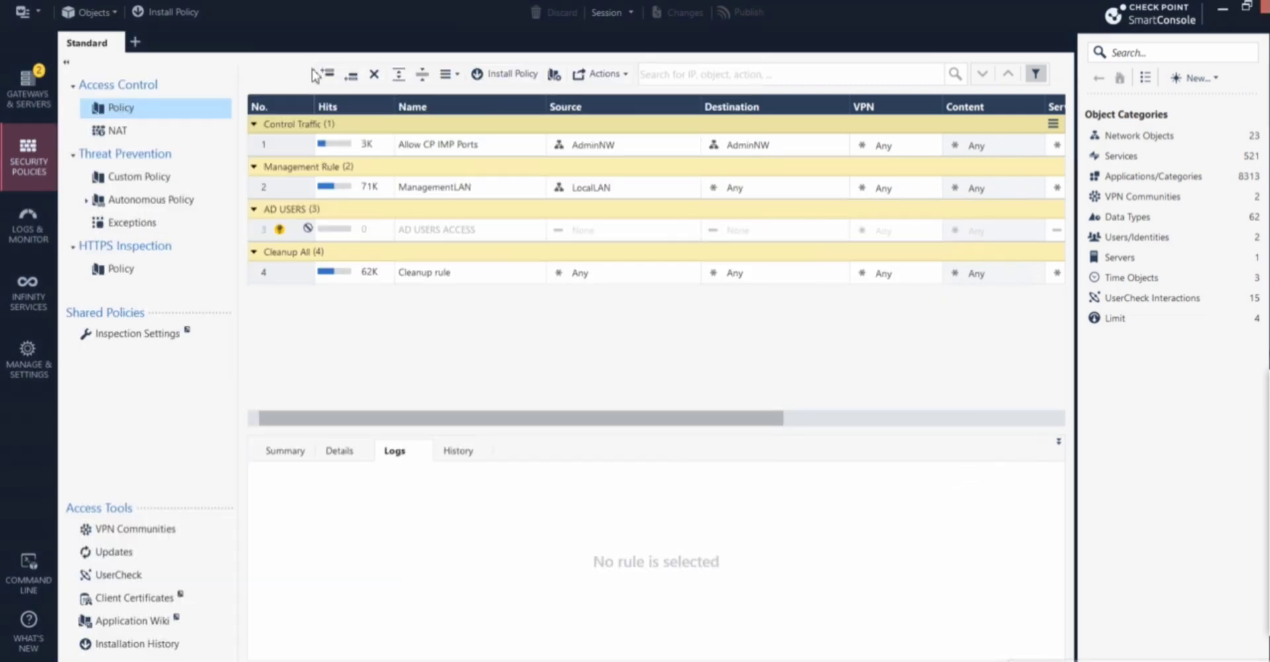
click(36, 9)
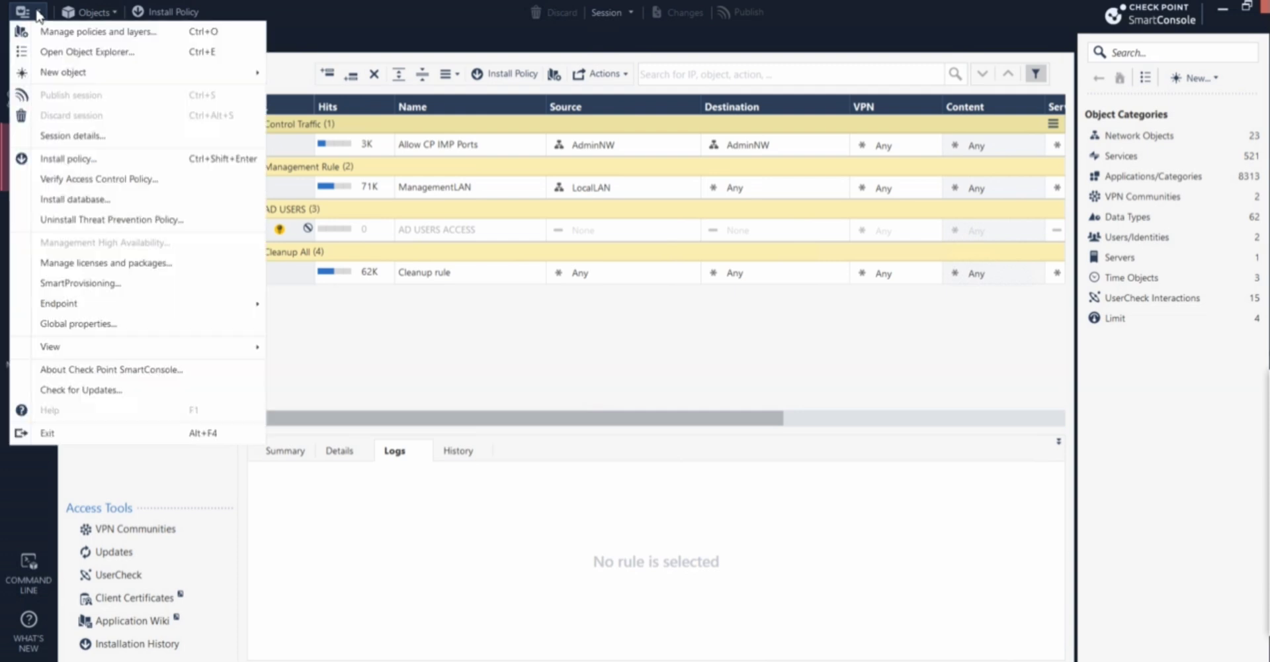
click(108, 263)
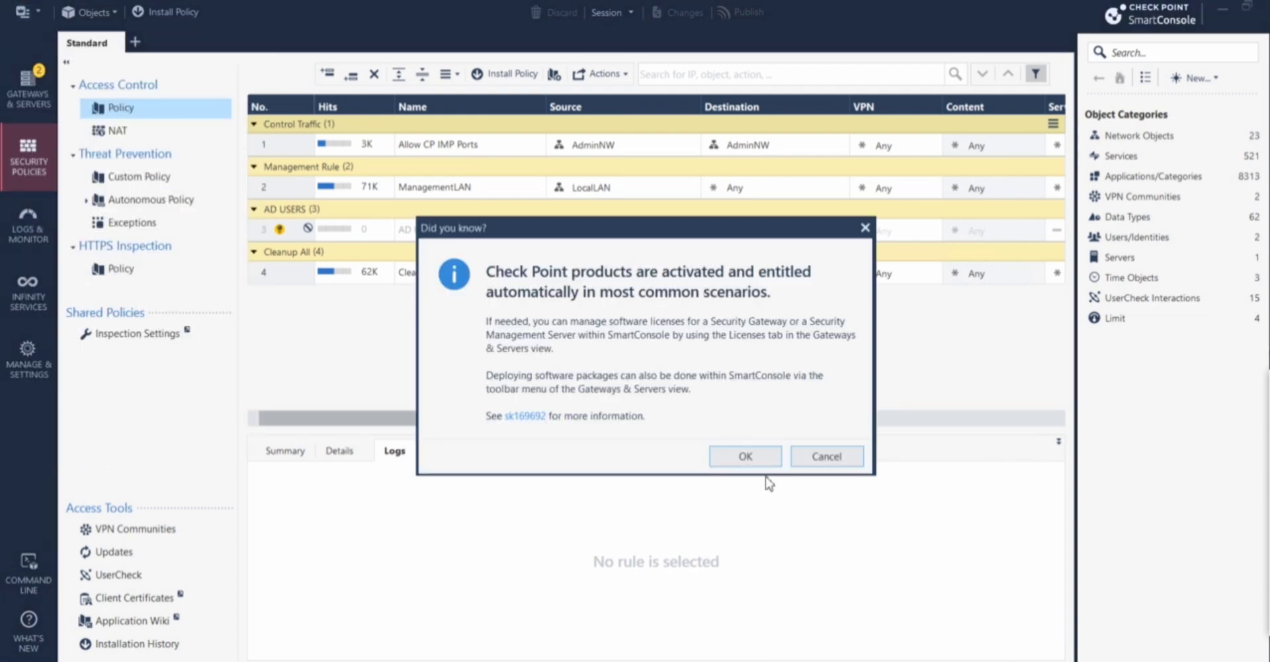
click(754, 463)
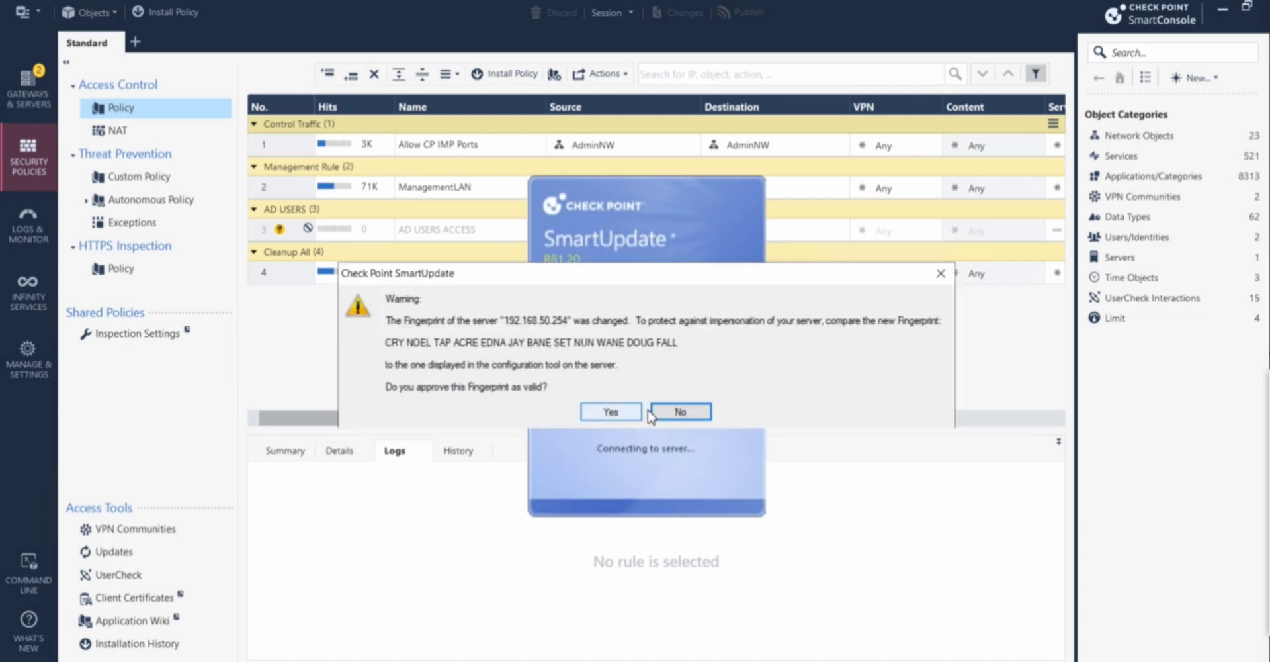
click(610, 413)
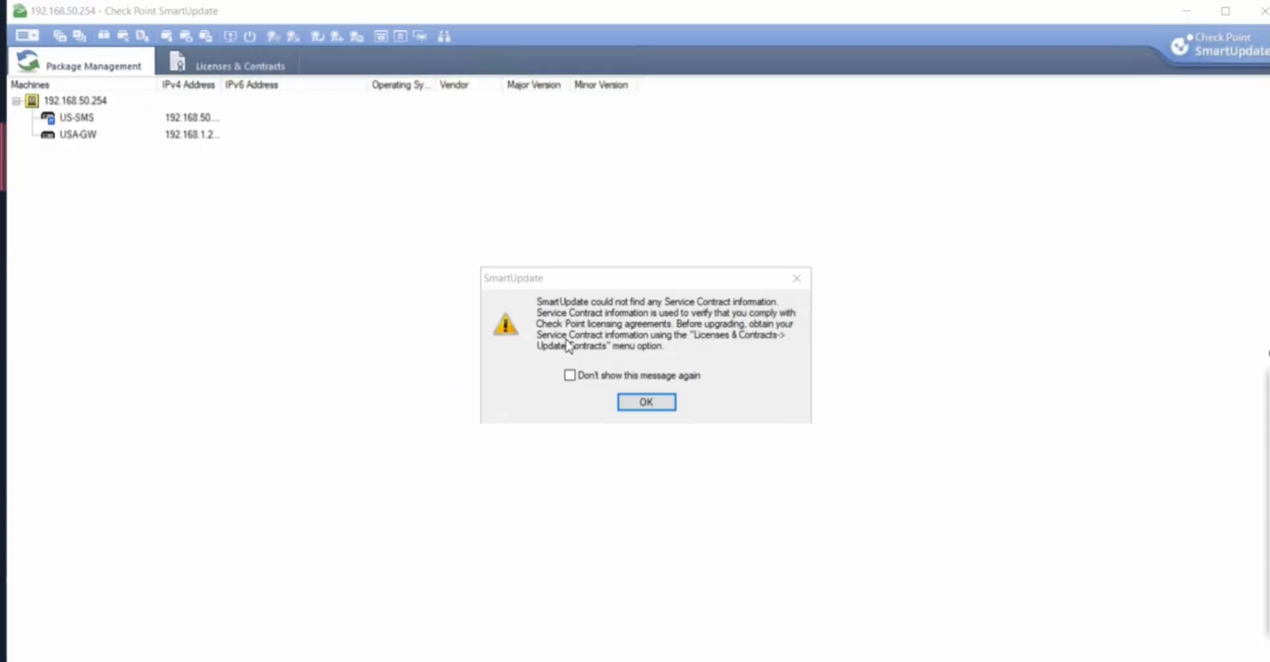
Dismiss the Service Contract warning and add CPLicenseFile (1).lic from Desktop > LIC via Add License > From File
click(645, 401)
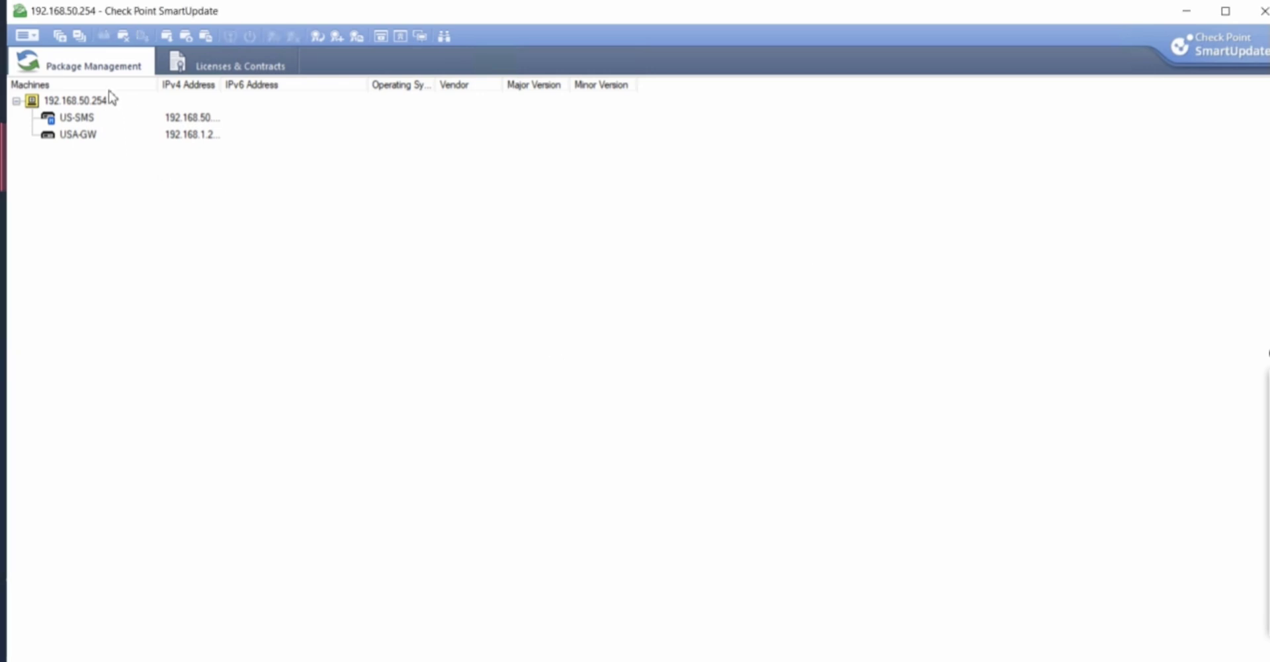
click(28, 35)
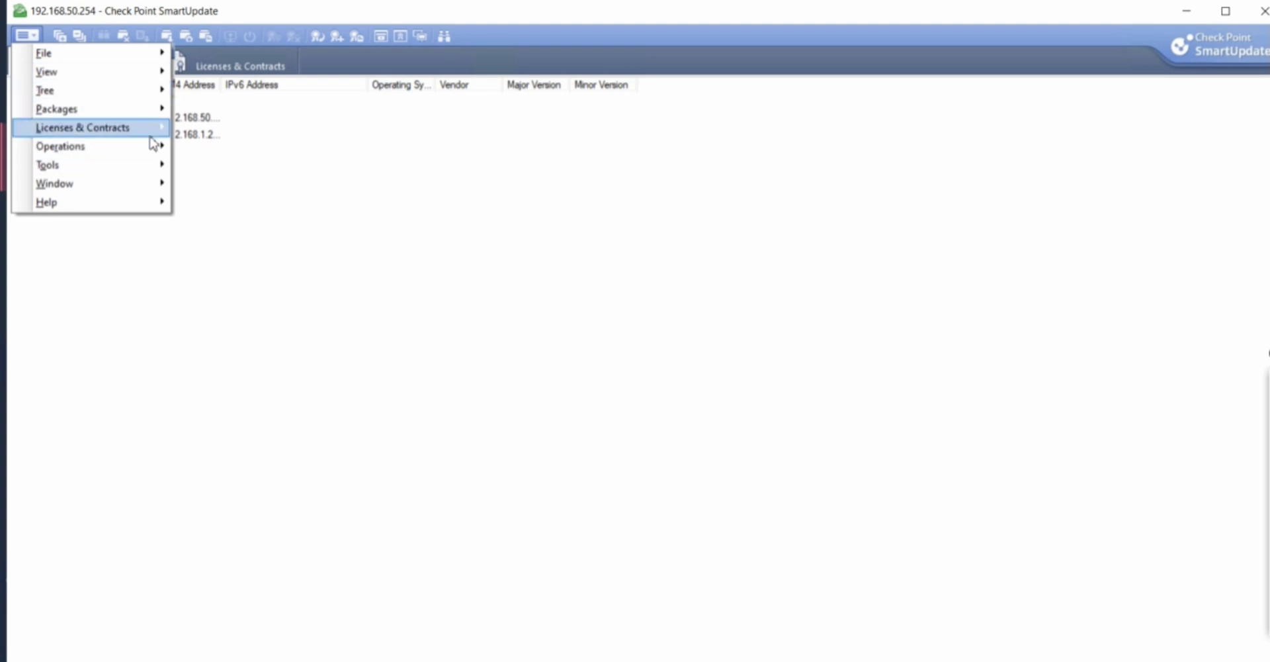
mouse_move(154, 133)
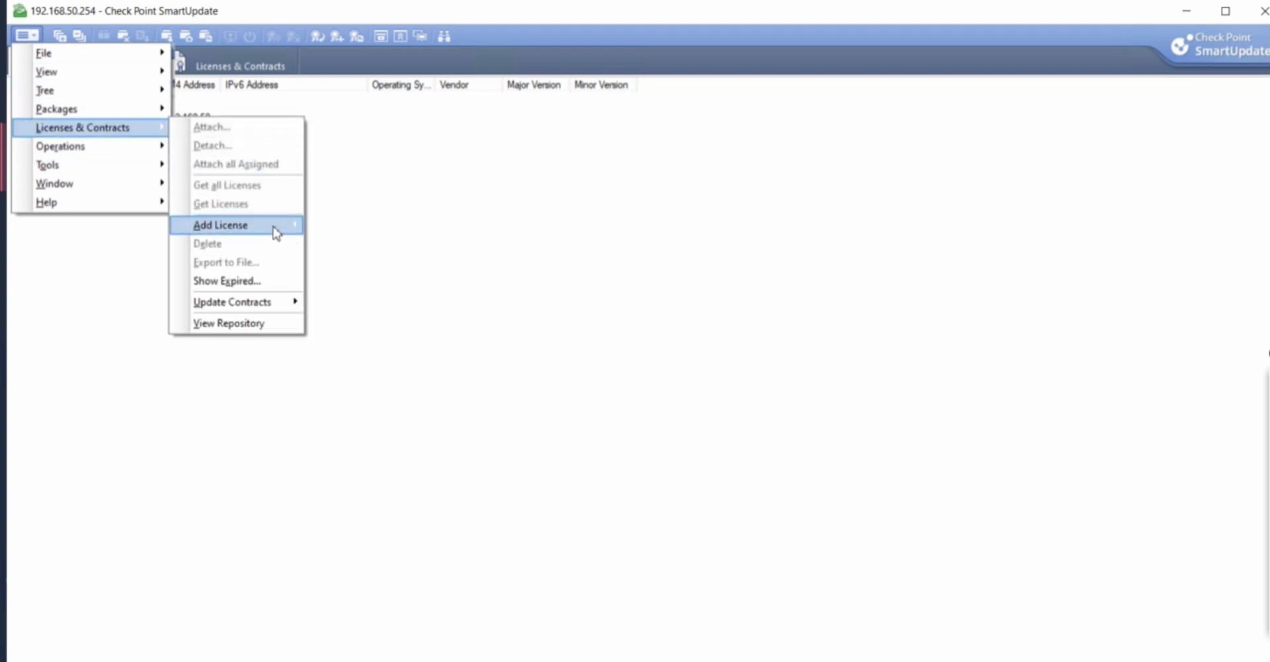
mouse_move(276, 232)
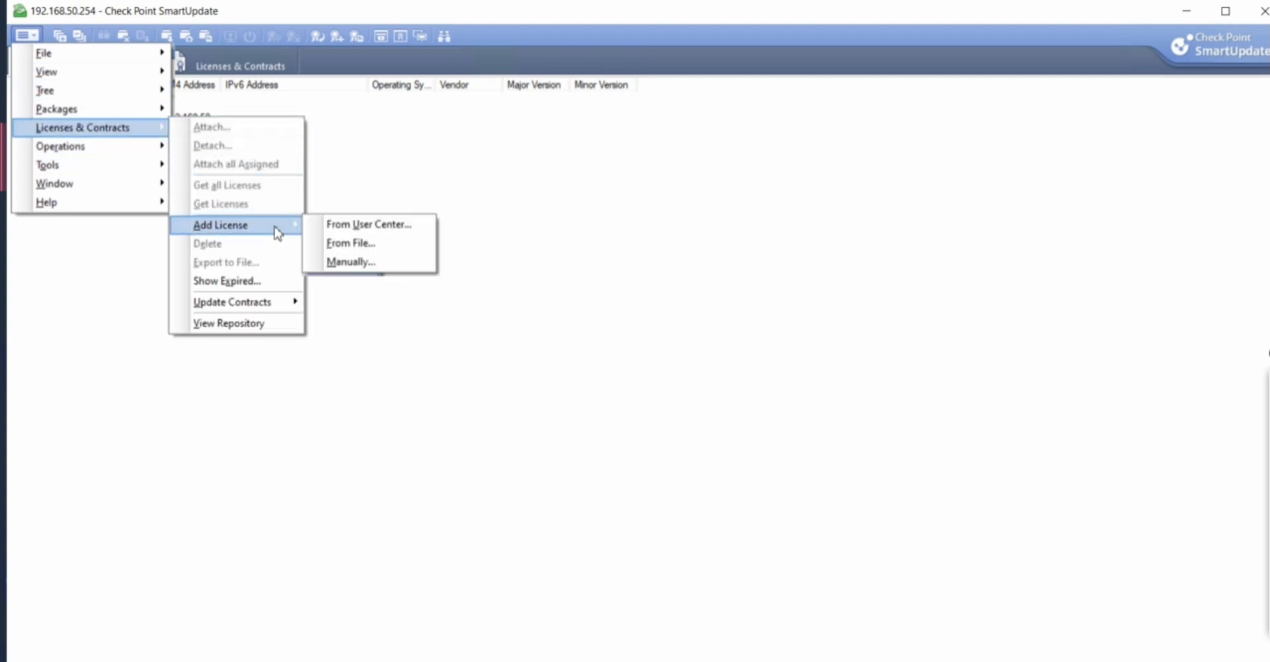
click(331, 244)
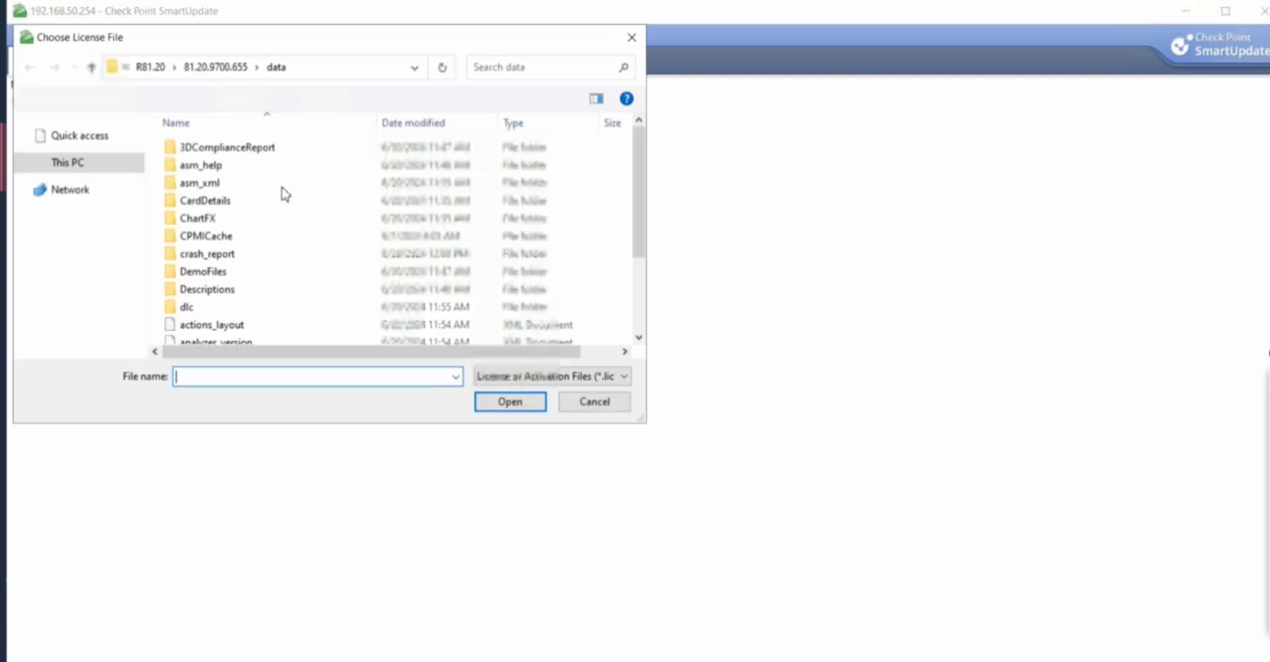
click(84, 157)
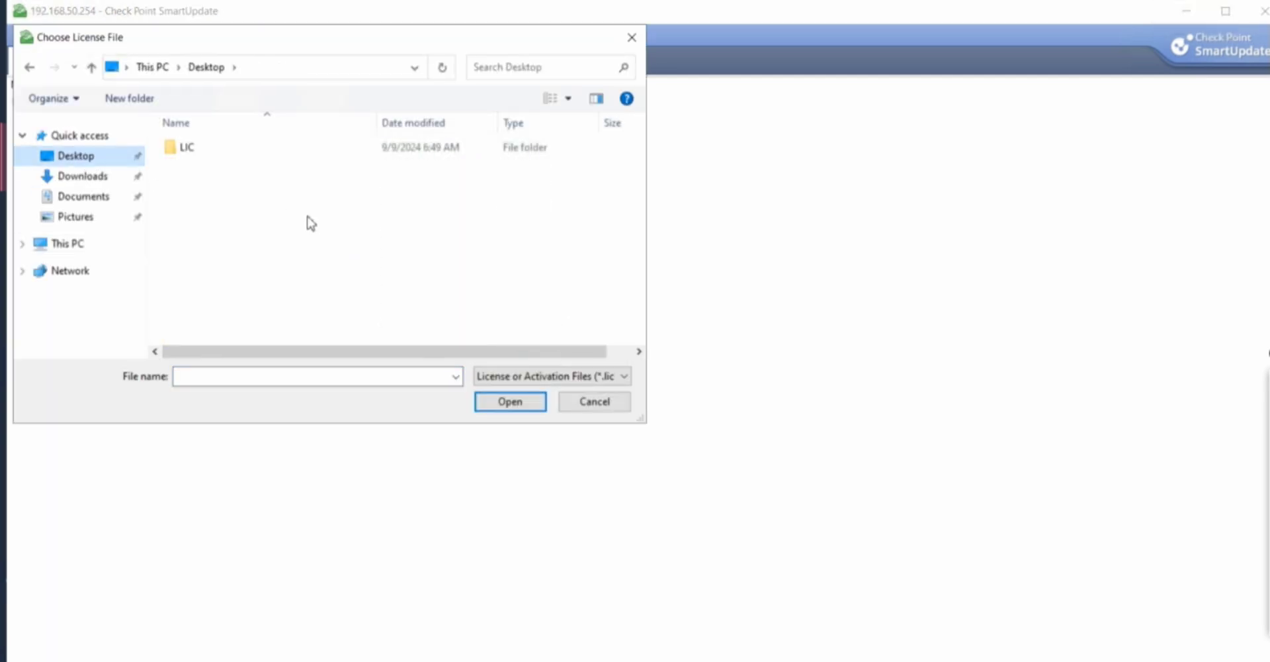
double_click(209, 150)
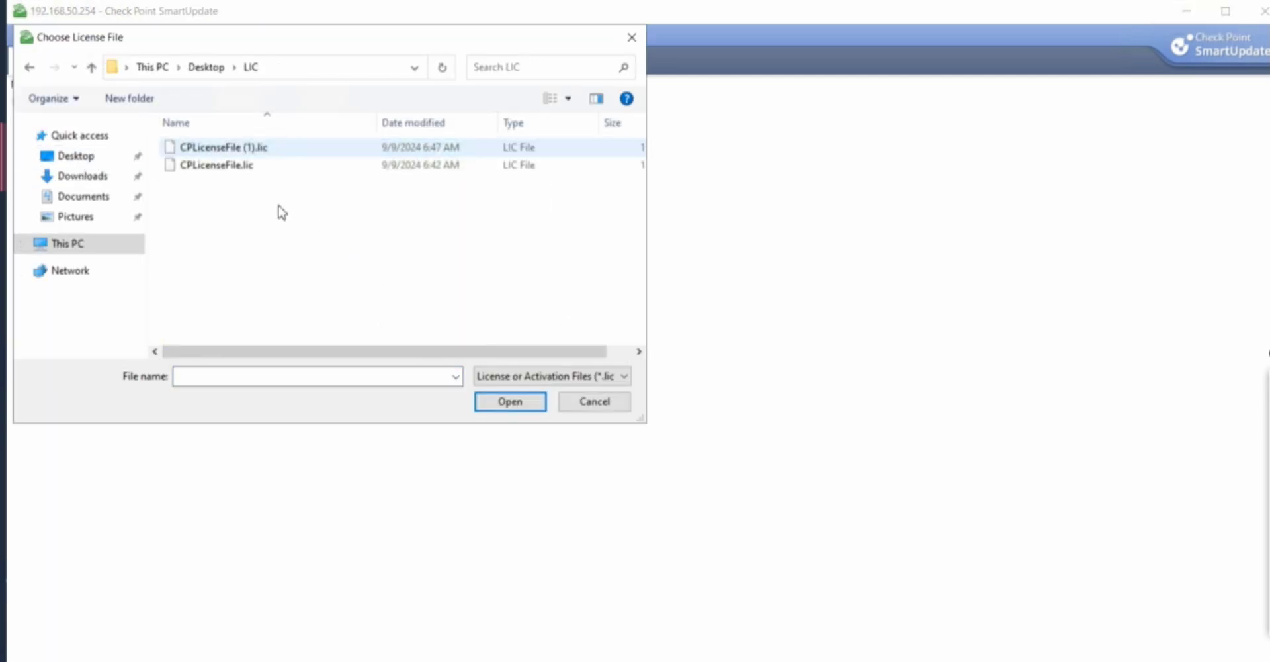
click(224, 149)
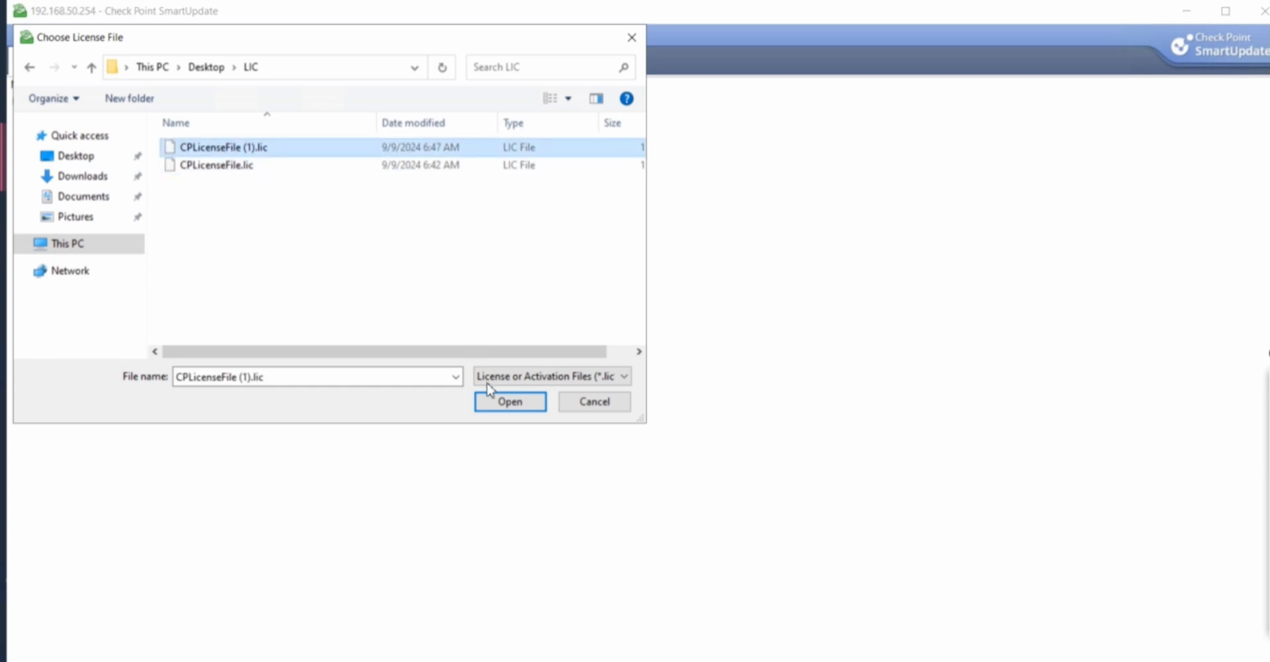
click(511, 402)
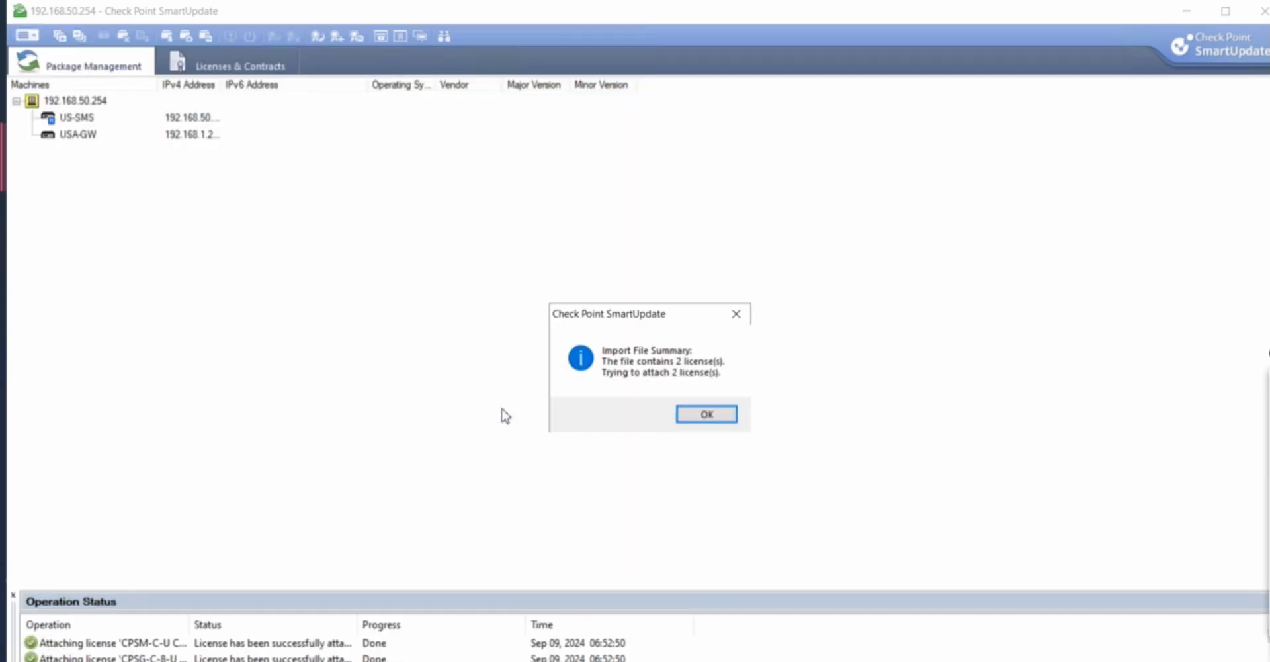
Close the import summary and review the US-SMS and USA-GW licenses under Licenses & Contracts
click(701, 415)
click(249, 63)
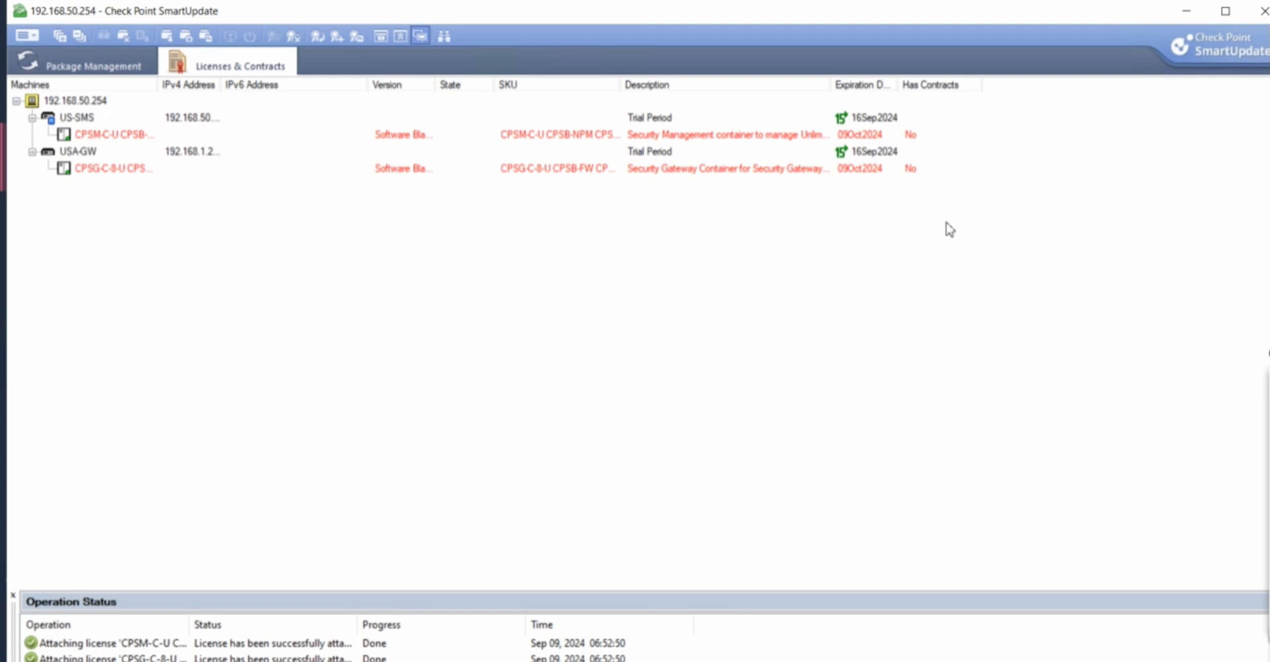
click(709, 207)
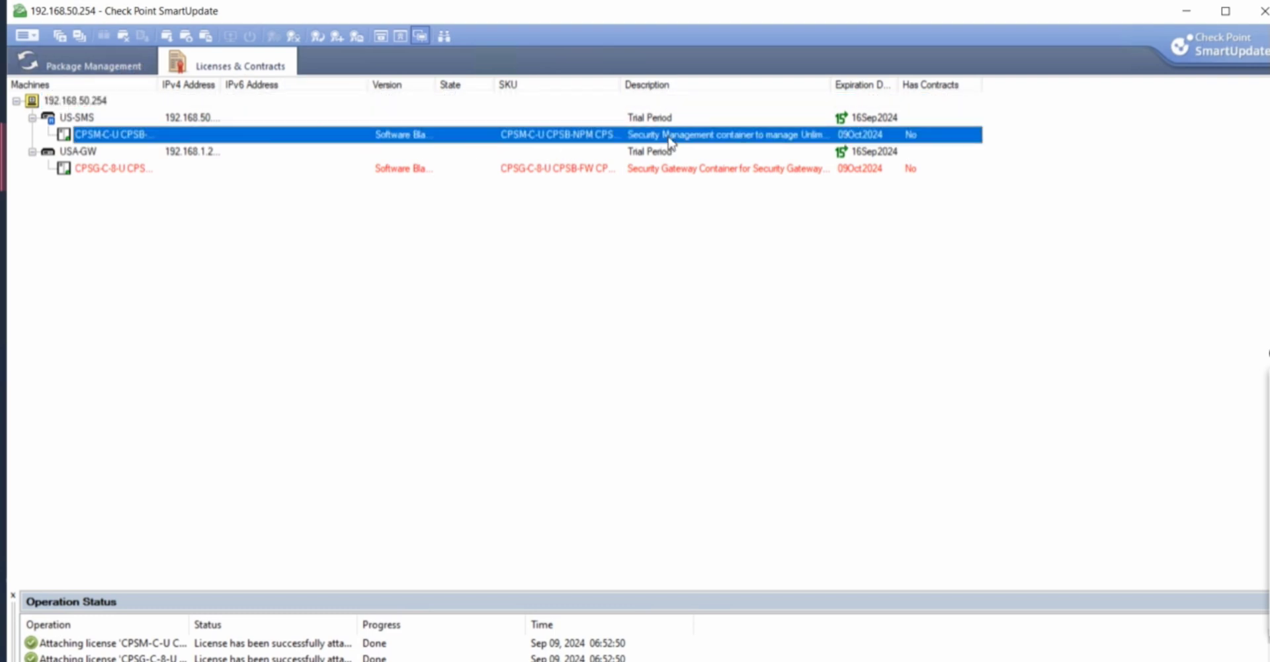
click(910, 279)
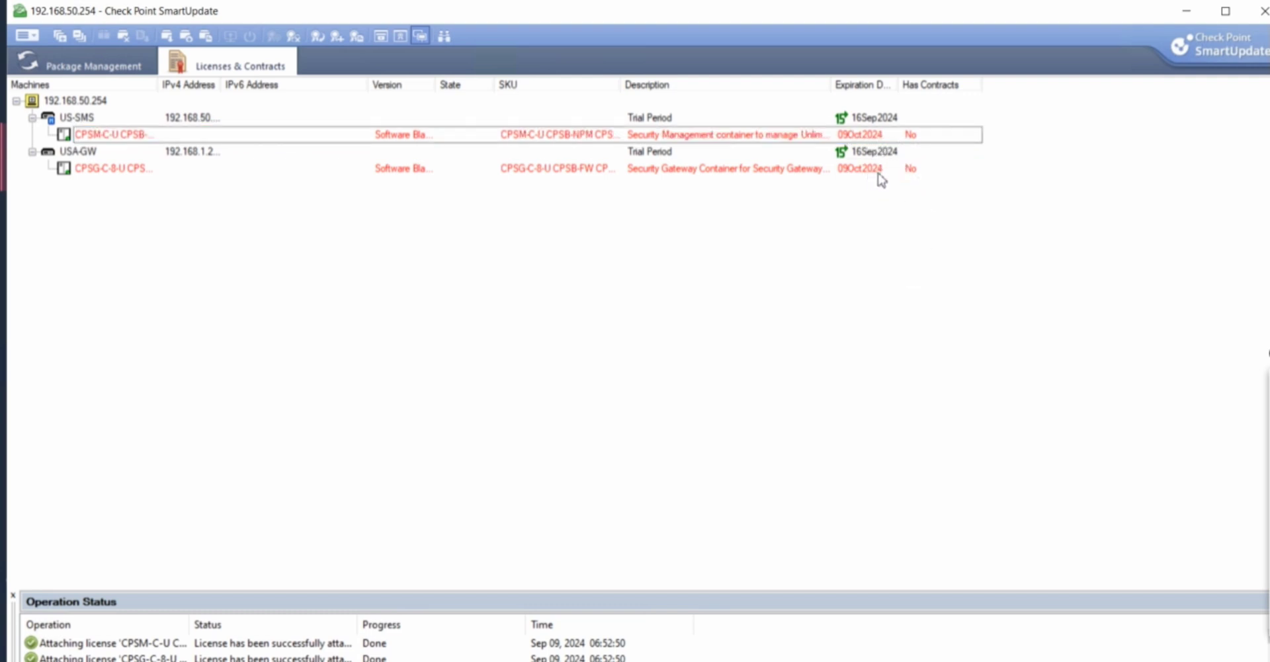
click(881, 173)
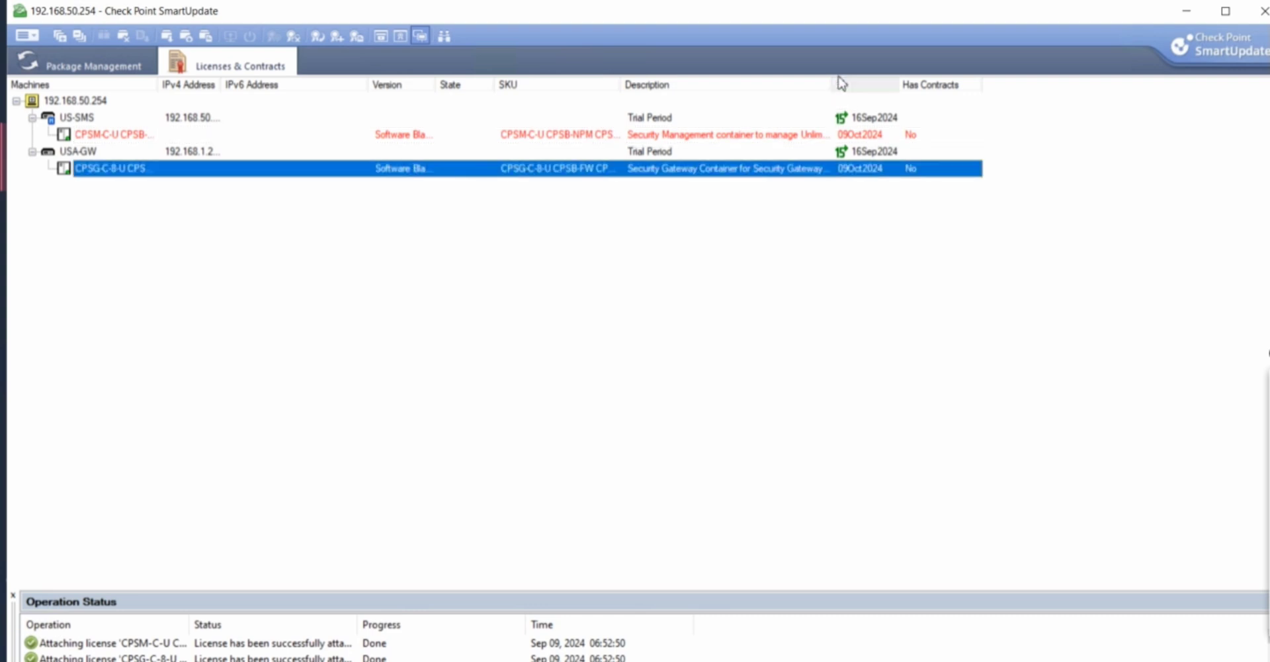
Widen the Description and Machines columns to read both machines' licenses expiring 09Oct2024
drag(872, 76, 911, 84)
click(937, 120)
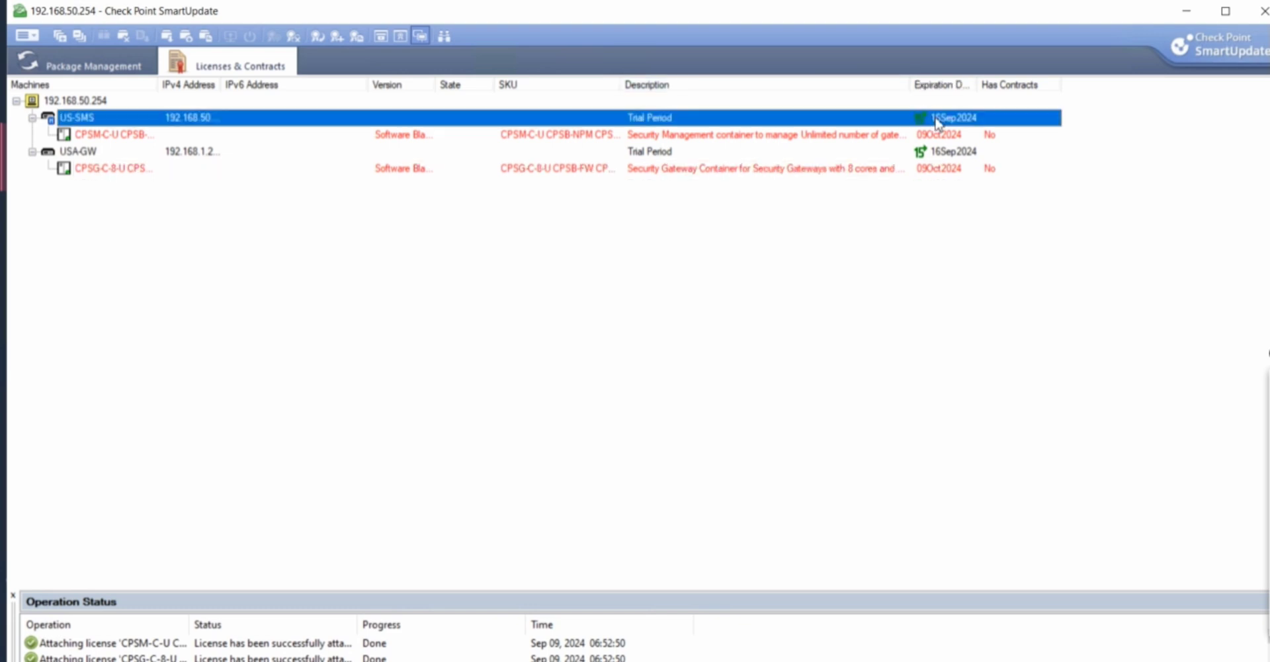
click(949, 155)
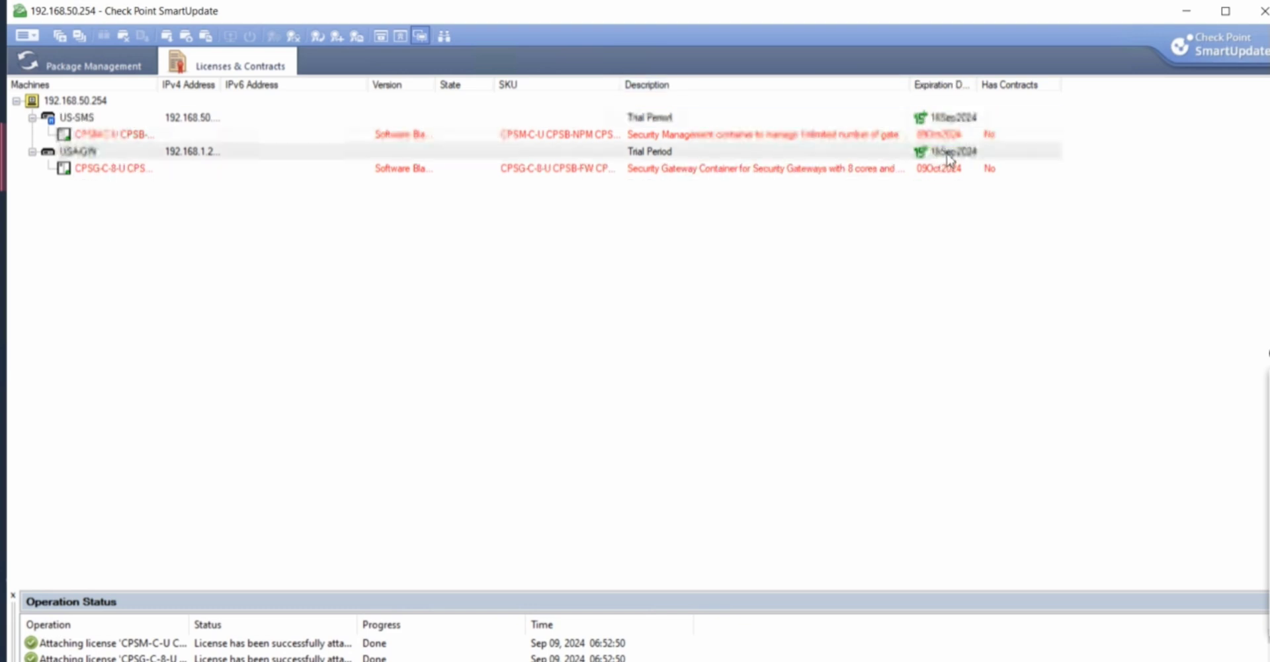
click(140, 173)
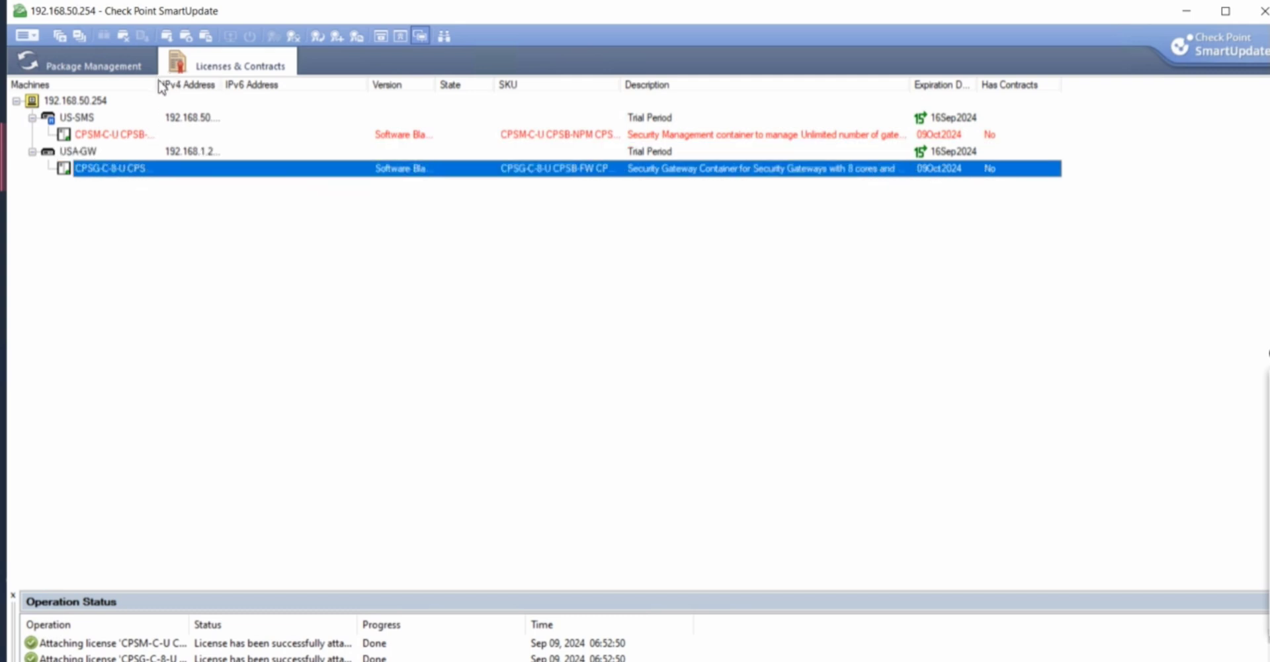
drag(160, 84, 295, 83)
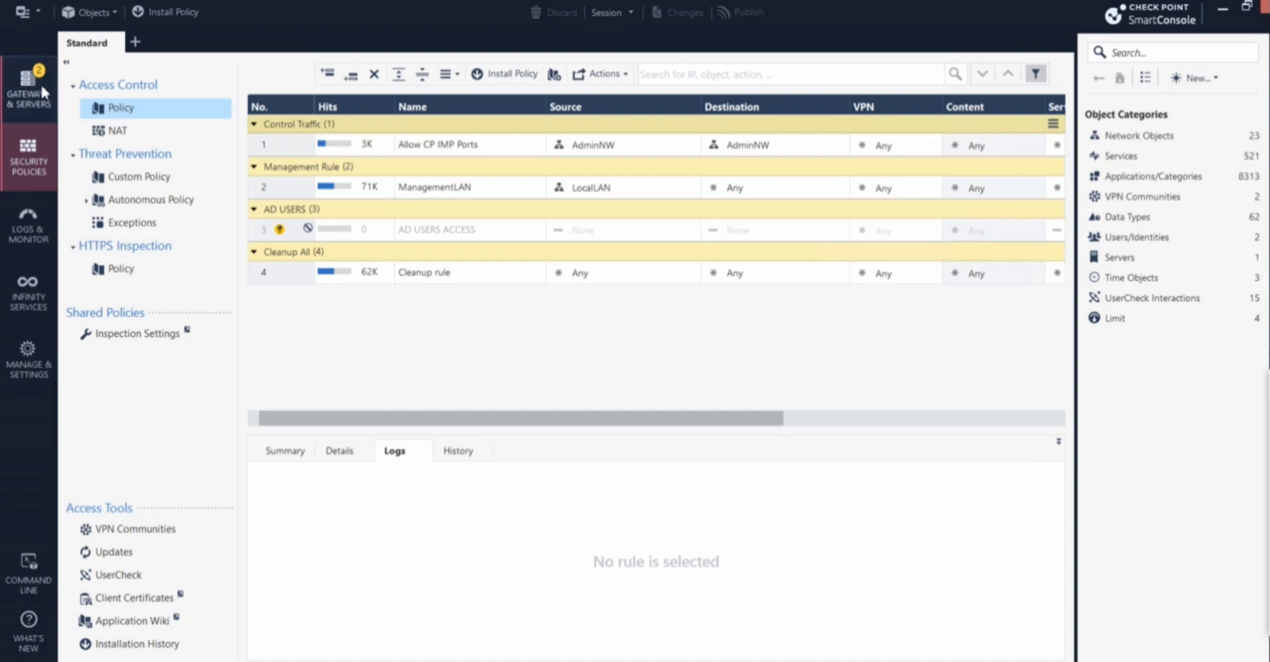
In Gateways & Servers, review US-SMS's Licenses tab and its alerts for two blades expiring 16/09/2024
click(41, 82)
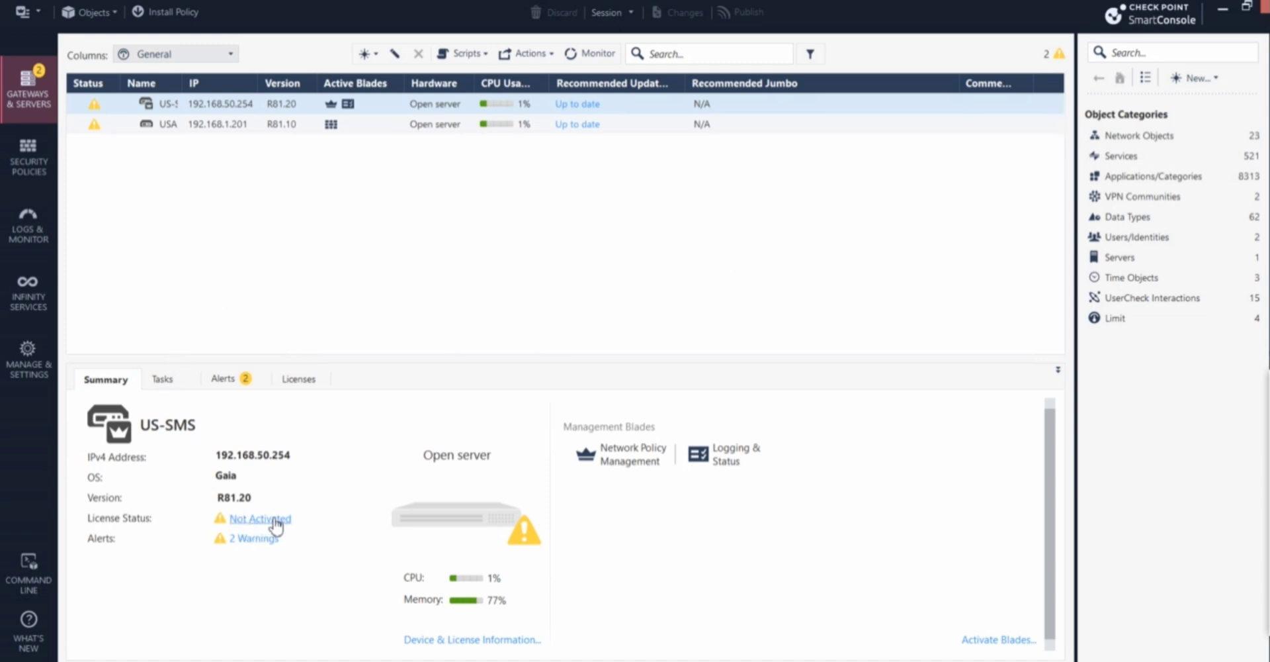
click(299, 380)
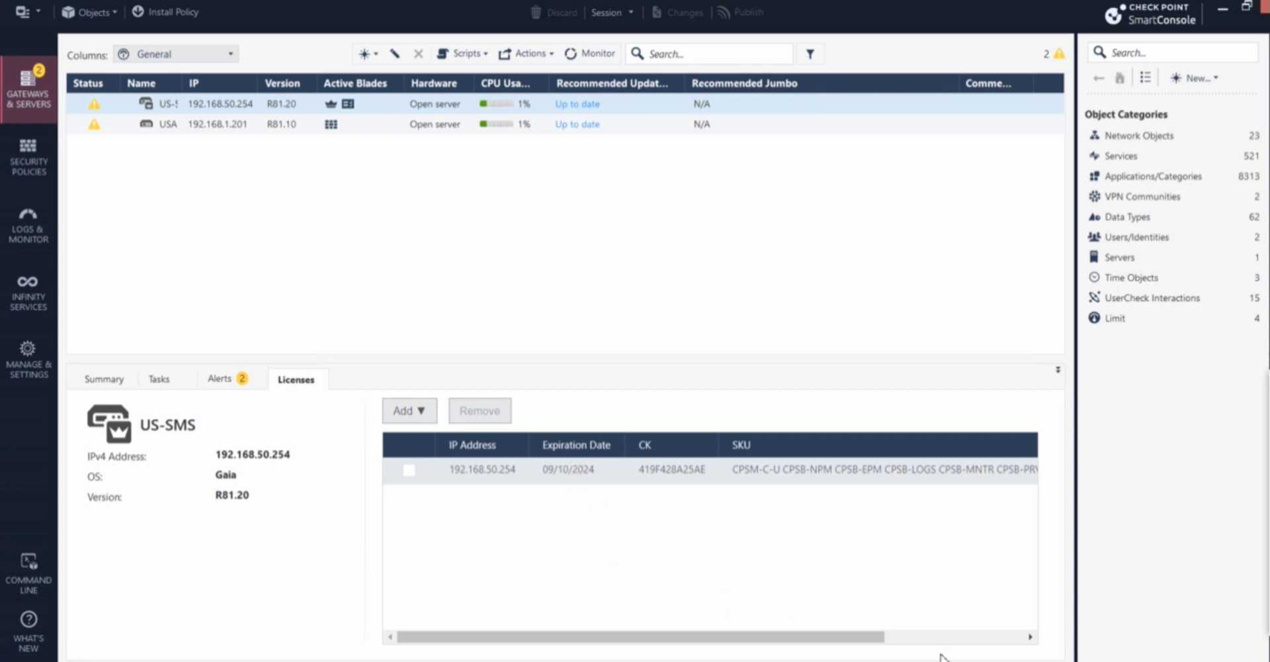
click(954, 638)
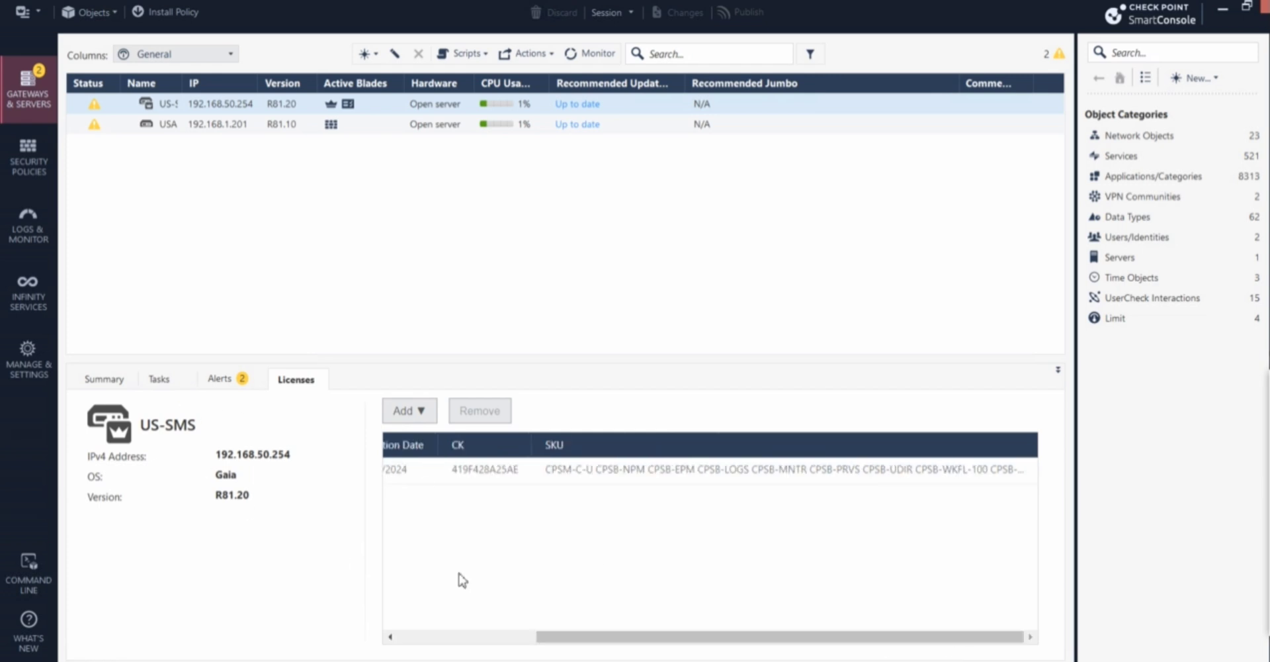
click(447, 636)
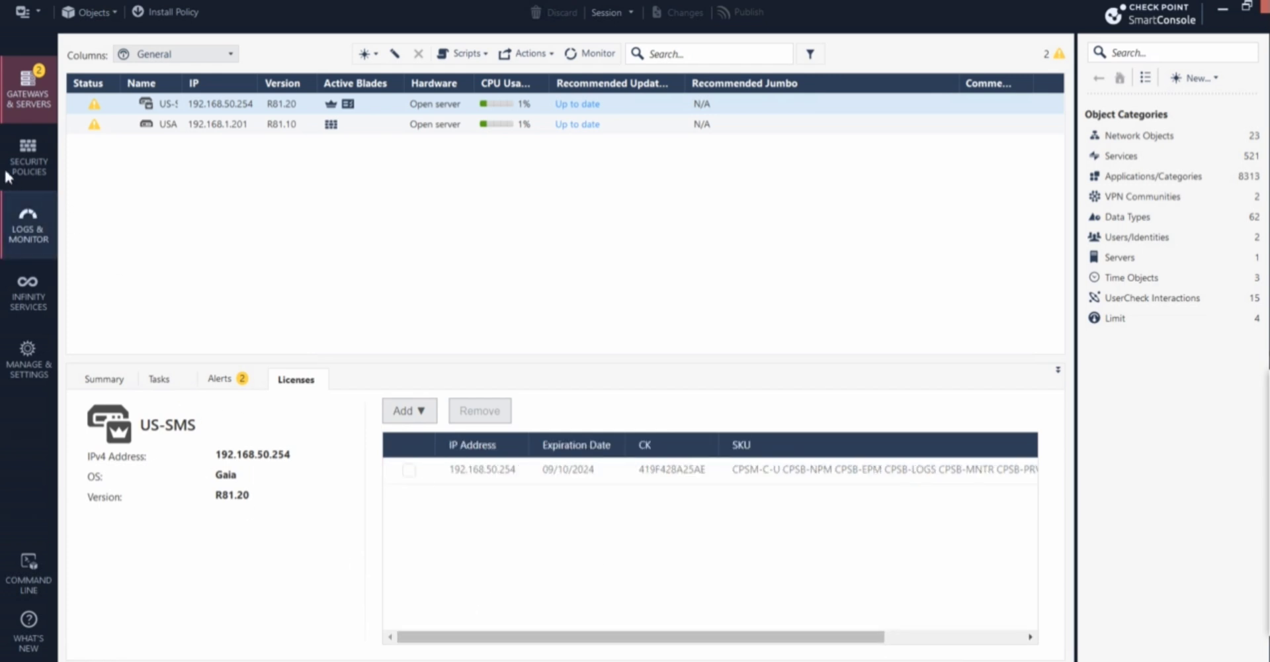
click(231, 382)
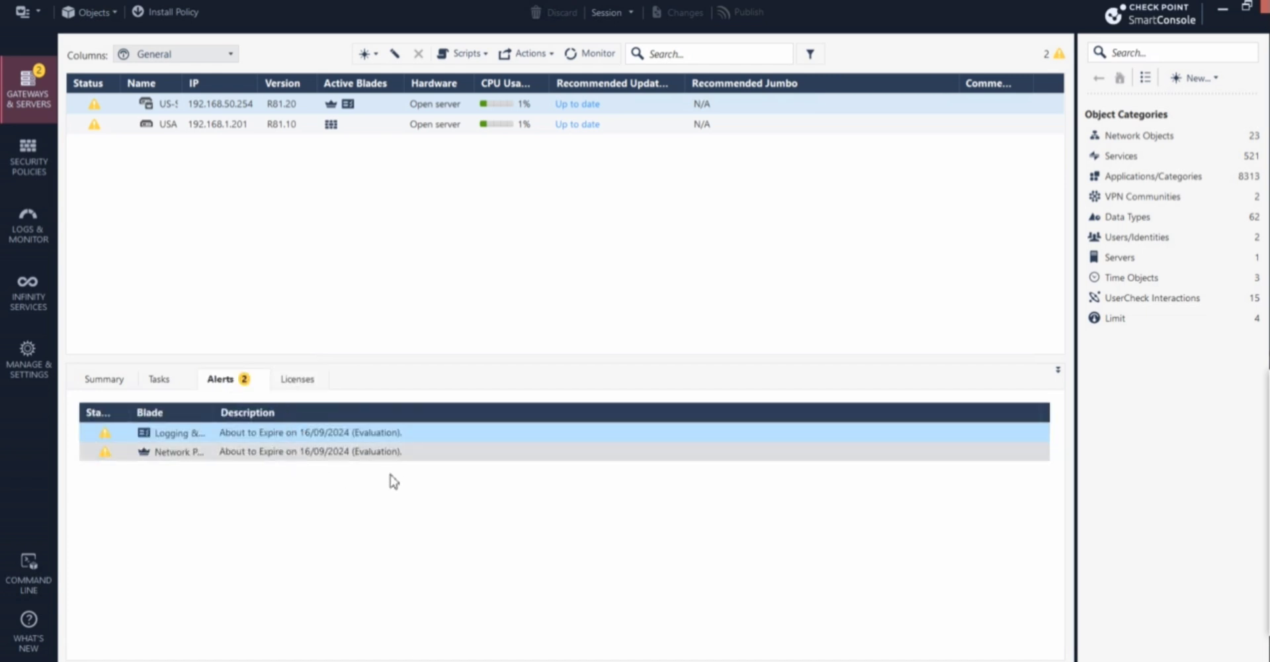
Cycle through US-SMS's Summary, Alerts, Licenses and Tasks tabs, confirming license status OK
click(82, 377)
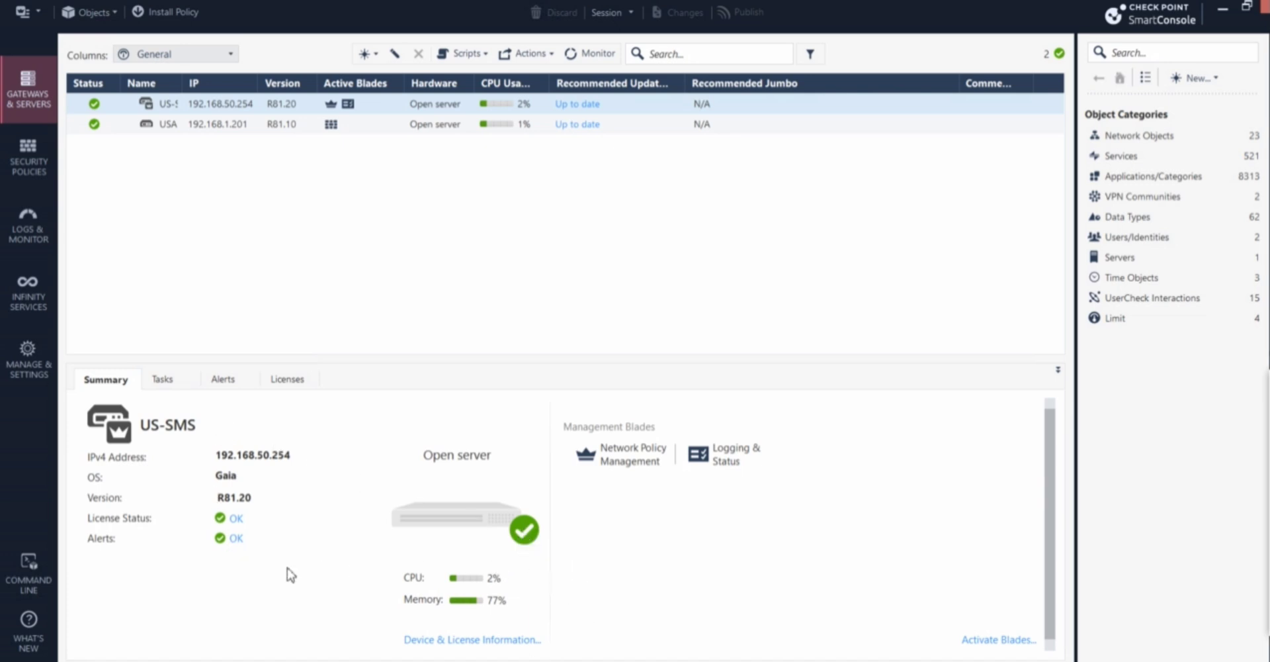
click(223, 379)
click(283, 379)
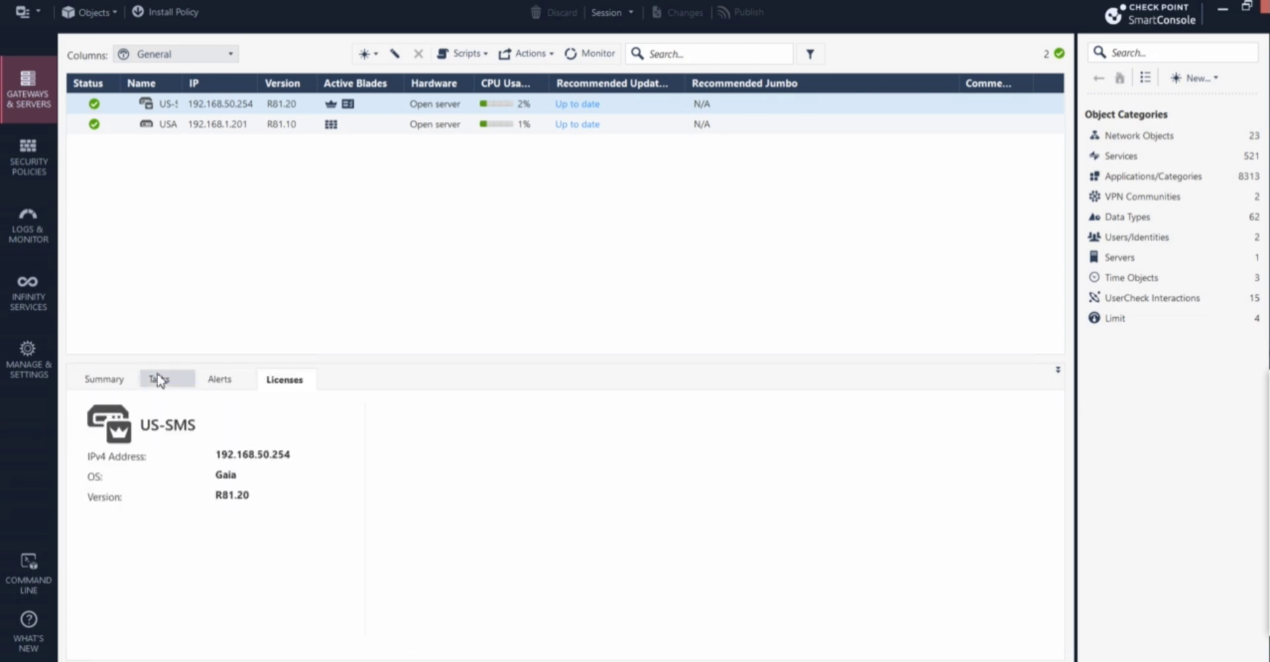
click(159, 380)
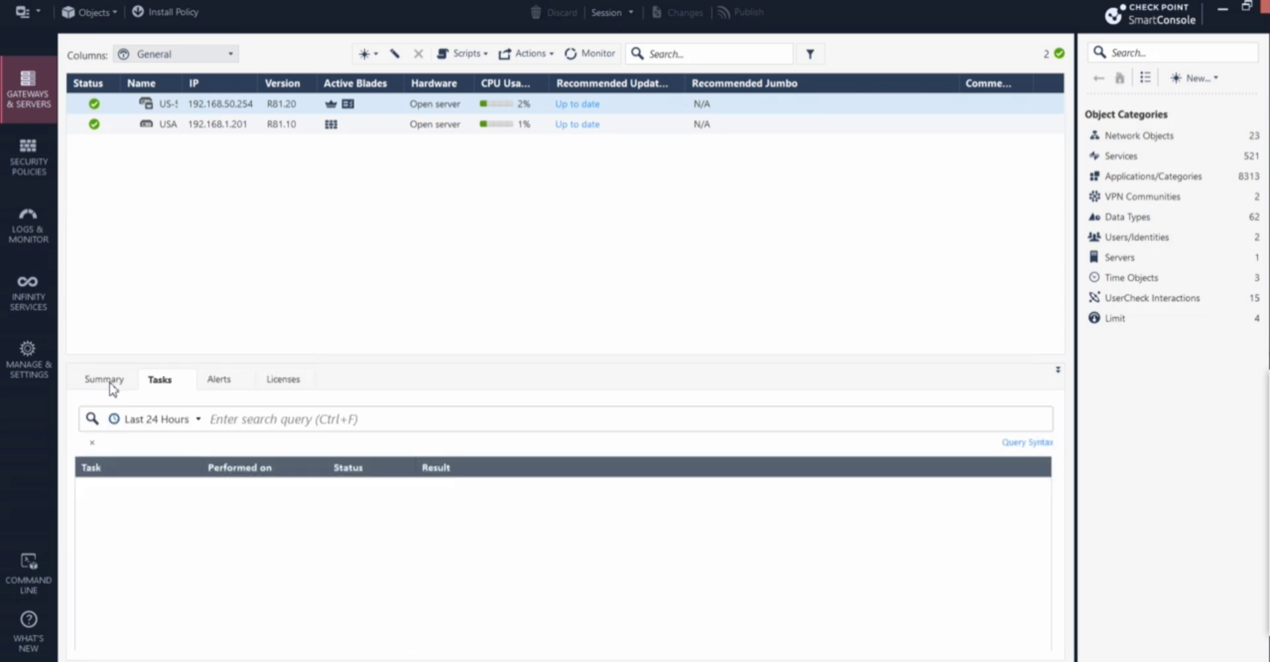
click(104, 380)
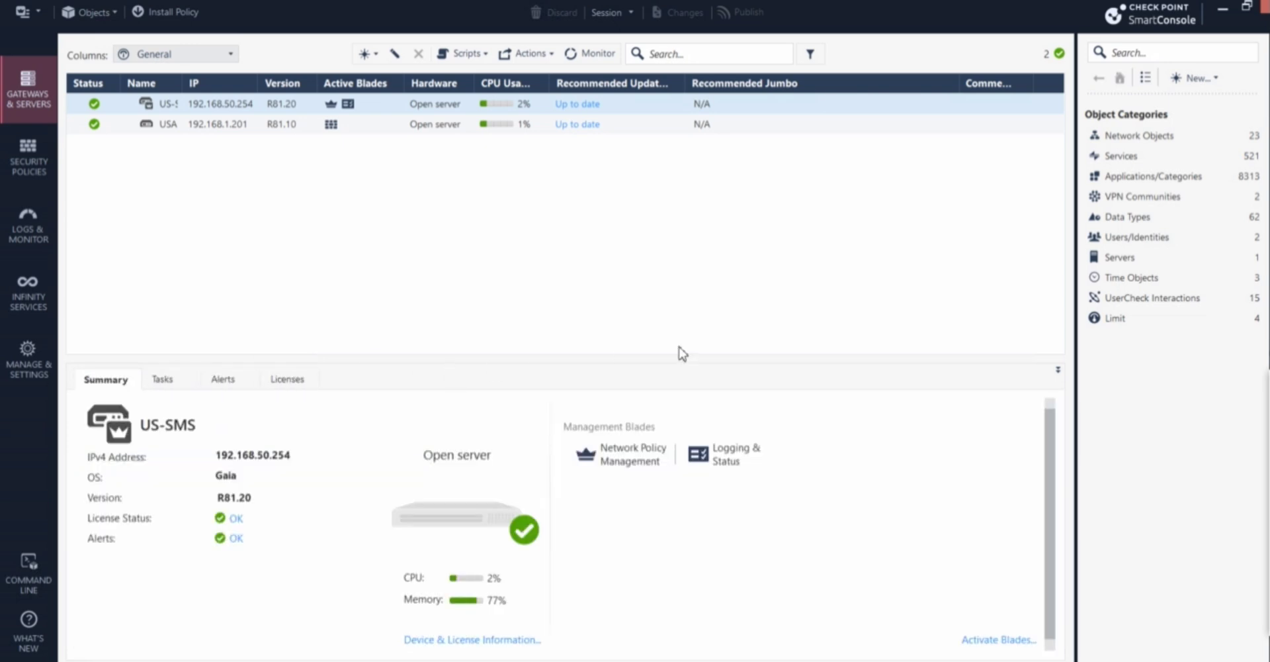